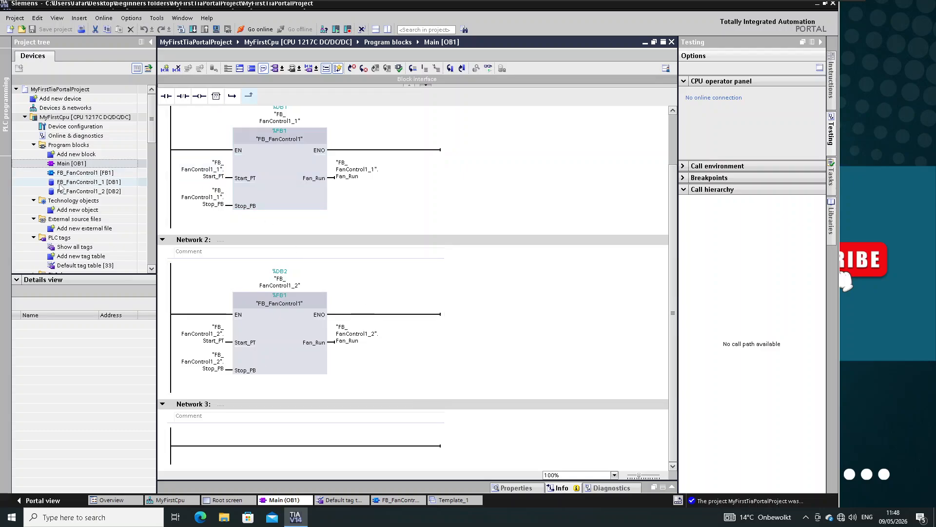
Open the HMI root screen and place a text label reading "Fan 1" in its upper-left area.
left_click(225, 500)
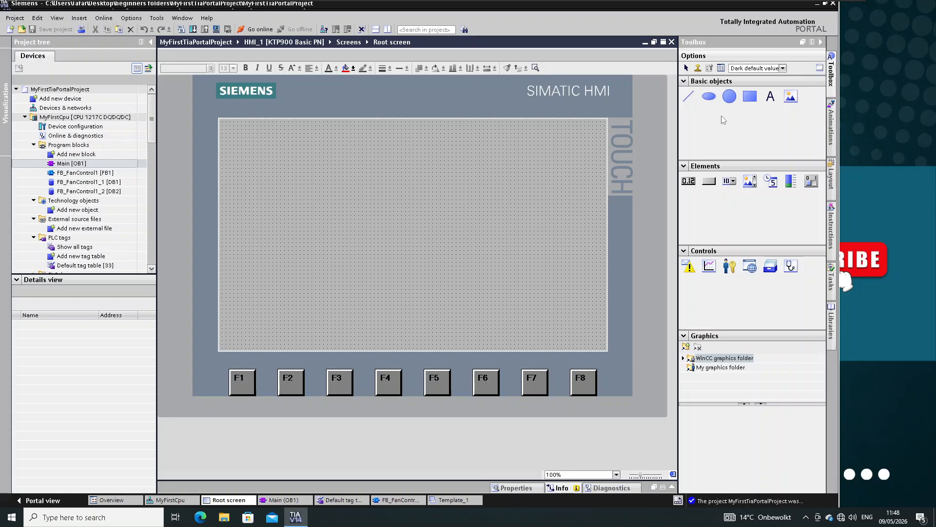
left_click(708, 181)
left_click(770, 96)
left_click(261, 163)
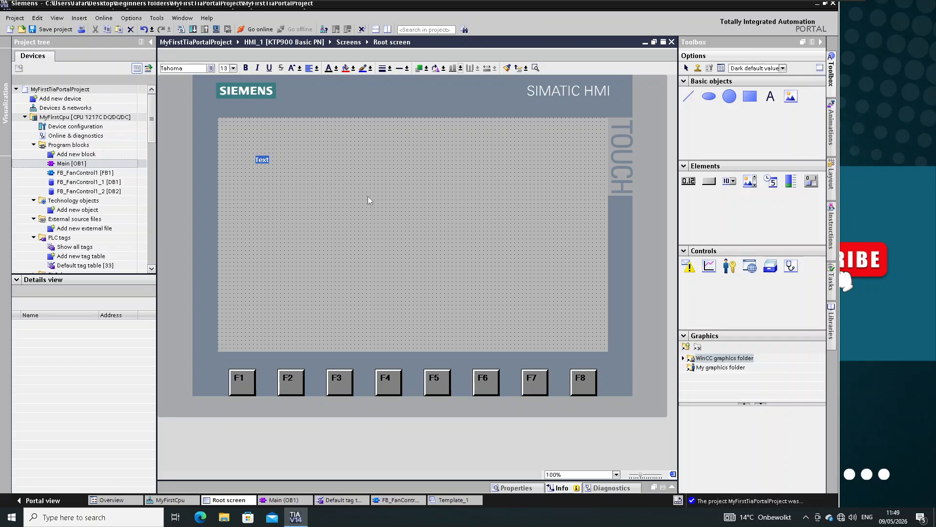
type("Fan 1")
key("Return")
Add a button directly below the "Fan 1" label and label it "Start".
left_click(709, 181)
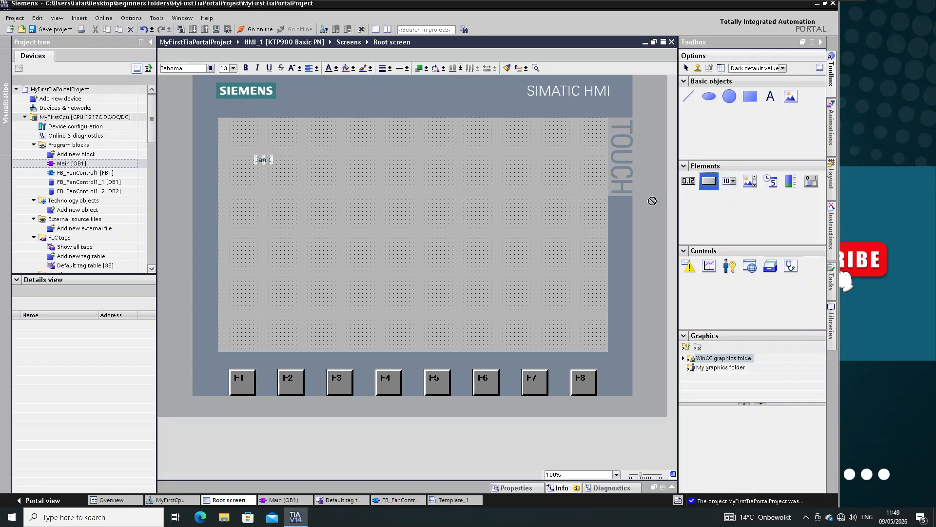
mouse_move(286, 192)
left_mouse_down()
mouse_move(259, 178)
mouse_move(279, 186)
left_mouse_up()
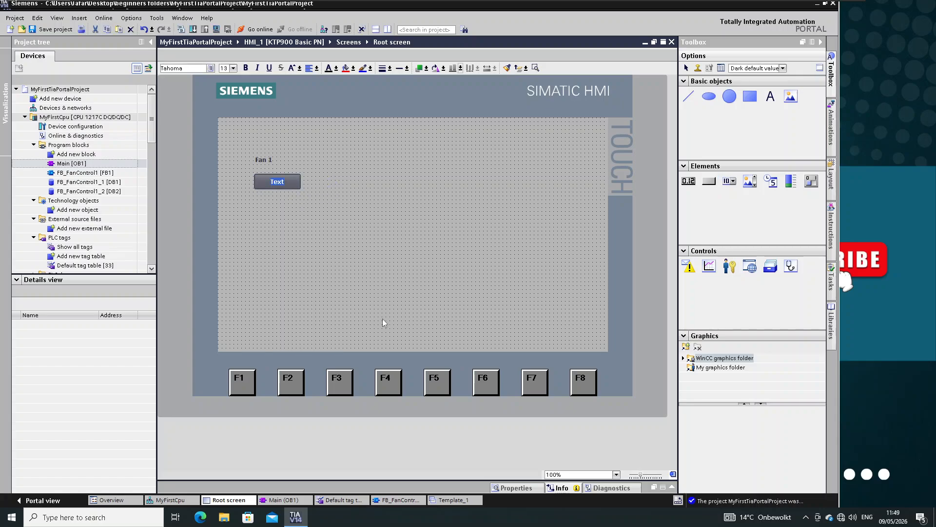
type("Start")
key("Return")
left_click(351, 283)
Duplicate the Start button and line up the copy directly beneath the original.
left_click(280, 178)
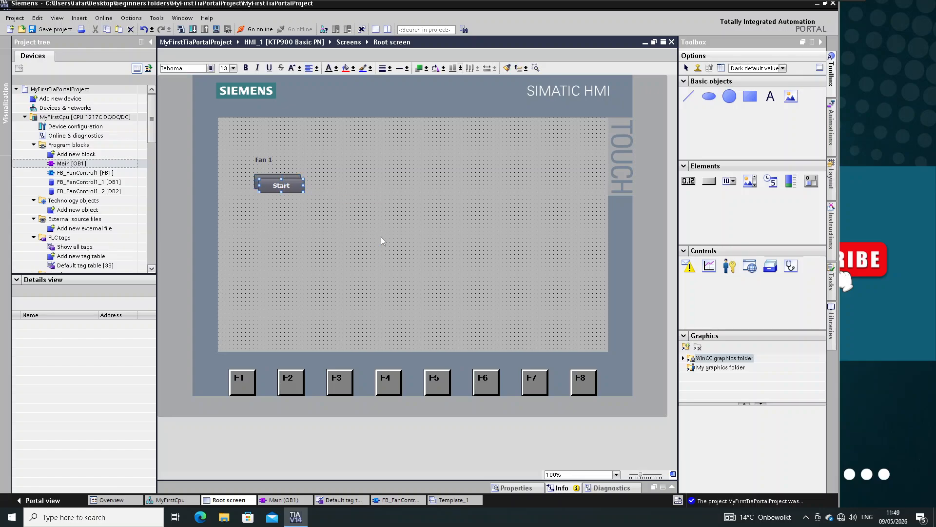
key("Down")
key("Down")
key("Down")
key("Down")
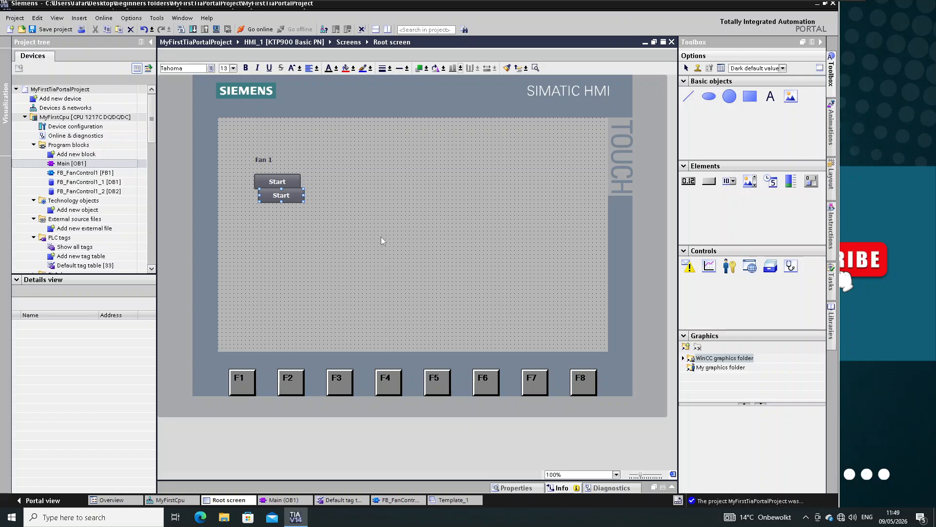
key("Down")
key("Down")
key("Down")
key("Down")
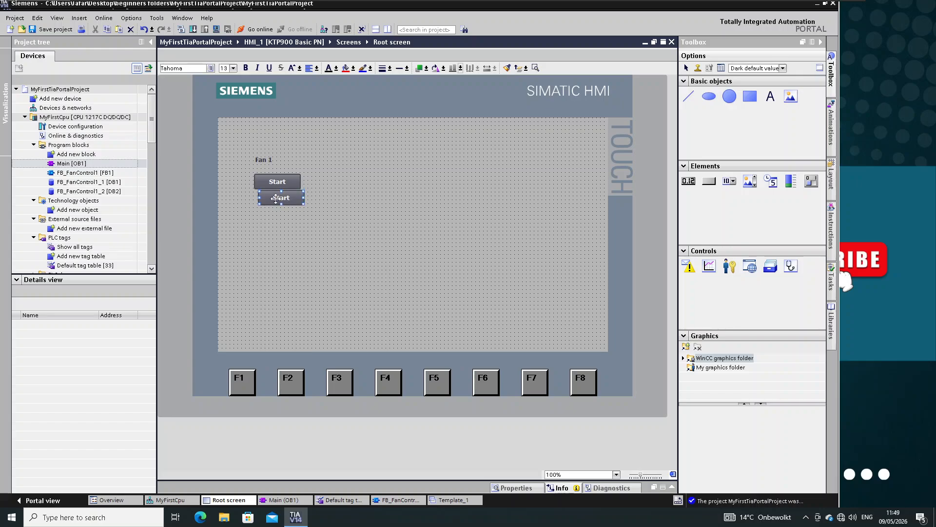
left_click_drag(275, 198, 284, 202)
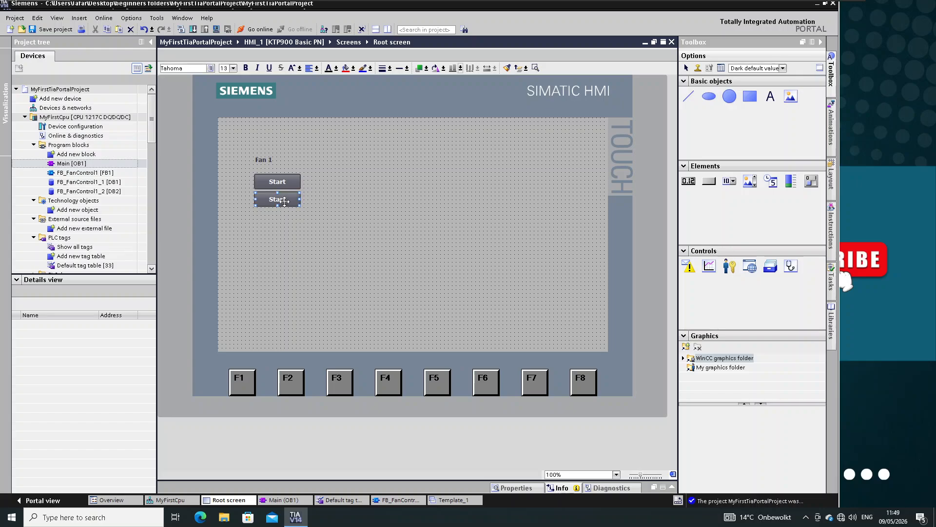
Relabel the lower button as "Stop" and save the project.
double_click(285, 201)
type("Stop")
left_click(390, 247)
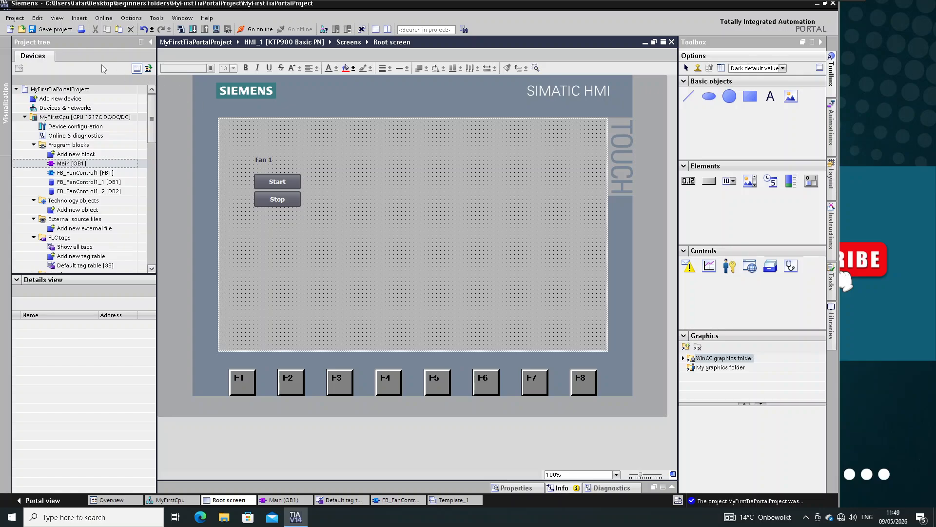
left_click(48, 31)
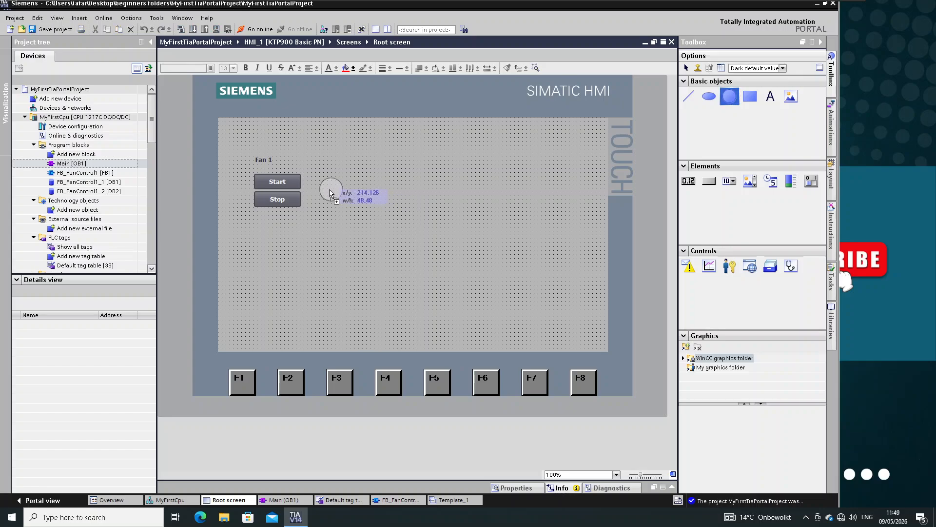
Place a circle about 48 by 48 beside the Fan 1 buttons and add a "Fan running" label above it.
left_click(350, 202)
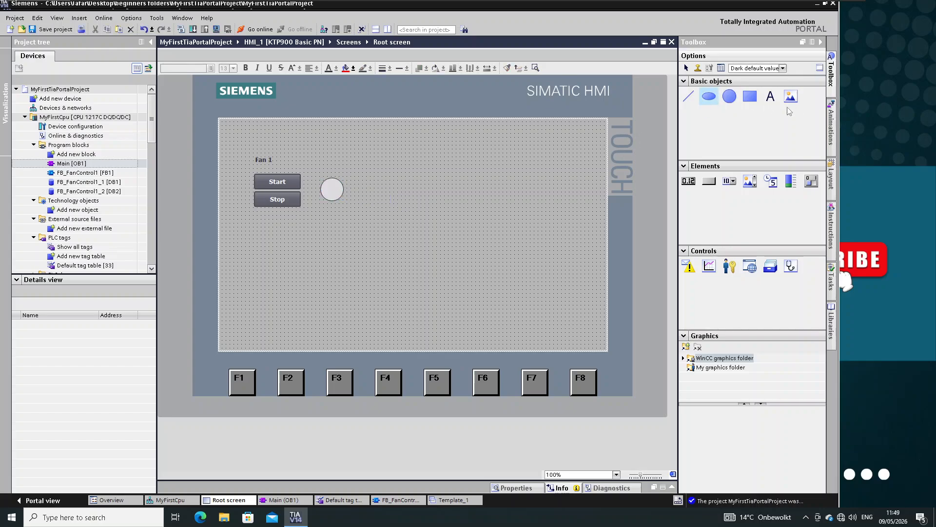
left_click(771, 98)
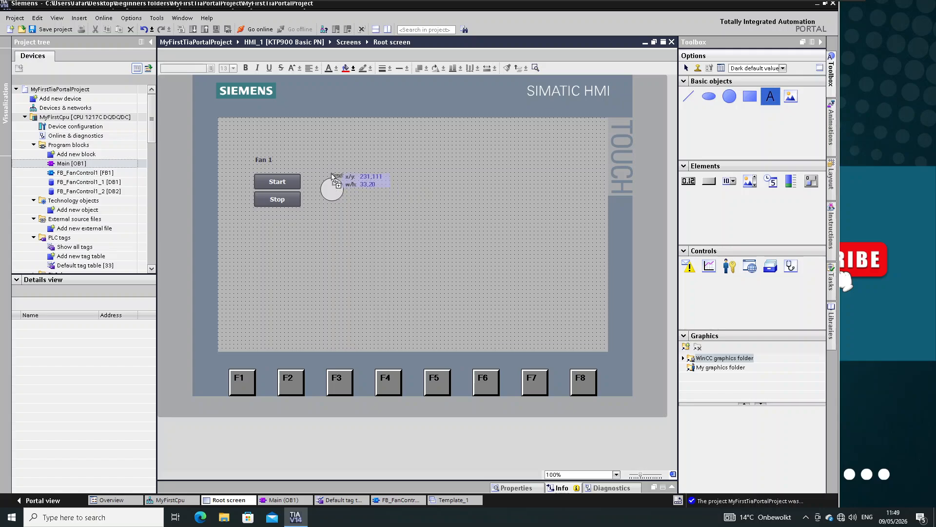
left_click(327, 172)
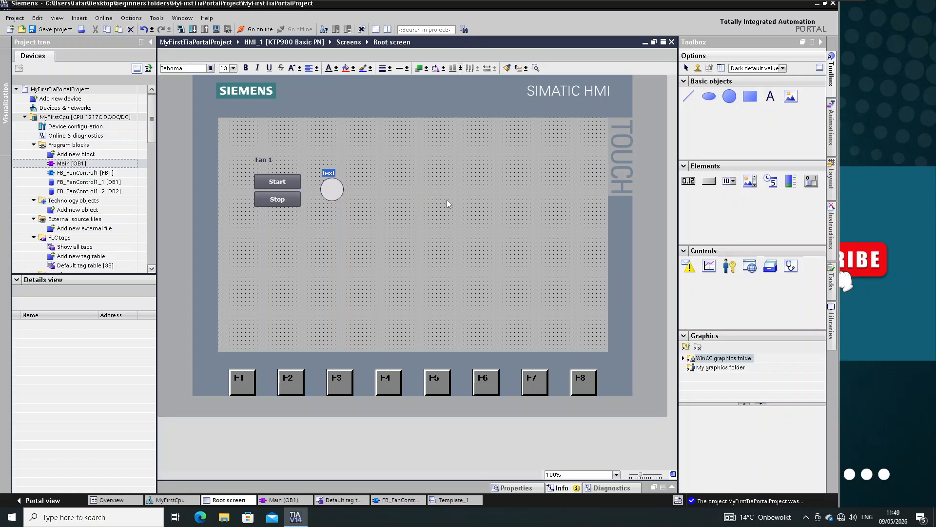
type("Fan running")
left_click(447, 200)
Shift the circle to the right so it is centred under the "Fan running" label.
left_click(332, 190)
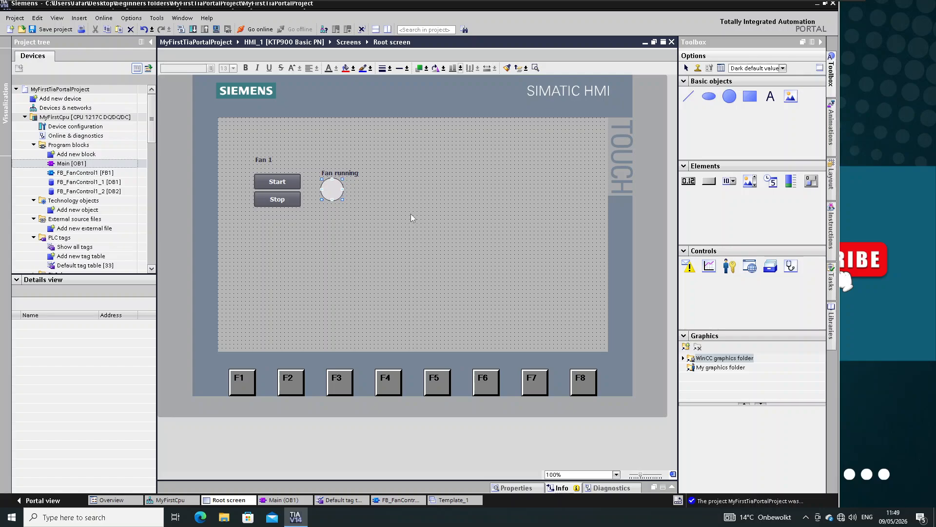
key("Right")
key("Right")
key("Right")
key("Right")
key("Right")
key("Right")
key("Right")
key("Right")
key("Right")
key("Right")
key("Right")
key("Right")
key("Right")
key("Right")
left_click(410, 218)
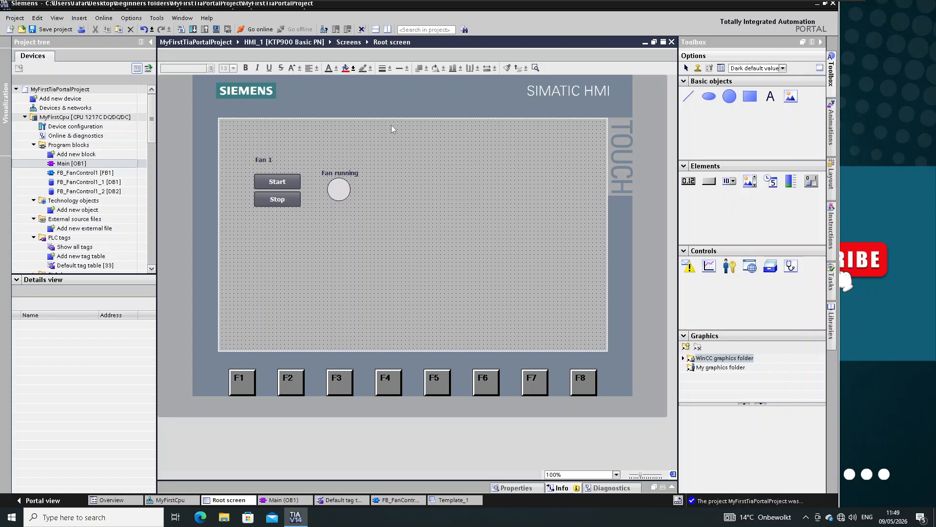
Duplicate the whole Fan 1 group of labels, buttons and circle, and place the copy to its right.
left_click_drag(391, 125, 226, 229)
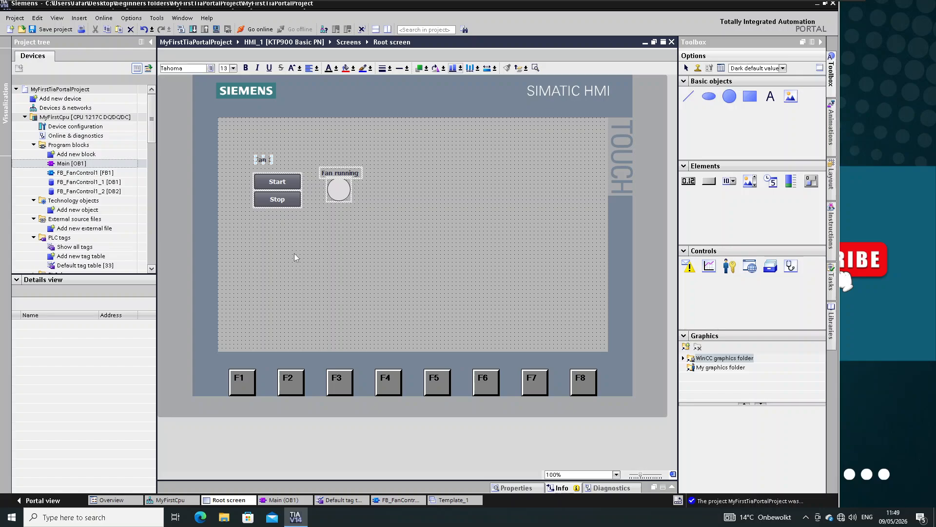
key("ctrl+c")
key("ctrl+v")
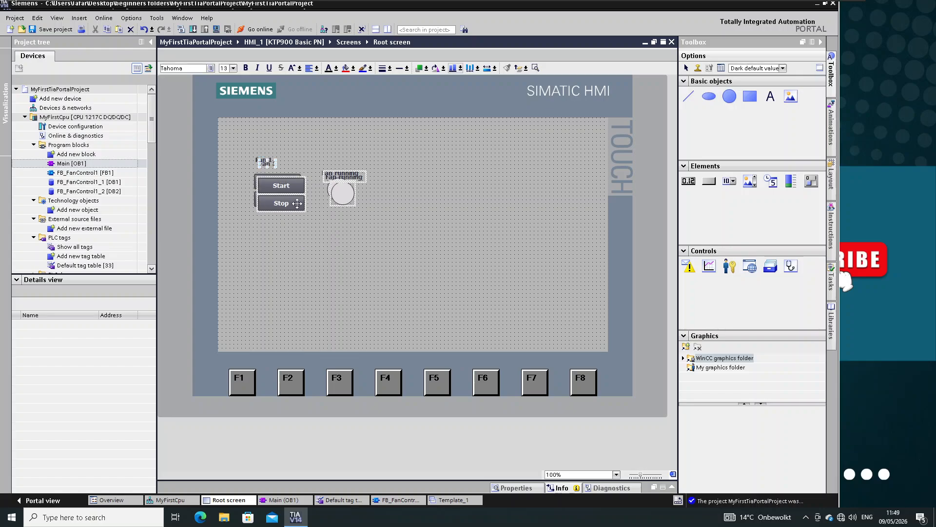
left_click_drag(297, 203, 436, 198)
left_click(464, 264)
Change the title label of the copied group to "Fan 2".
left_click(411, 152)
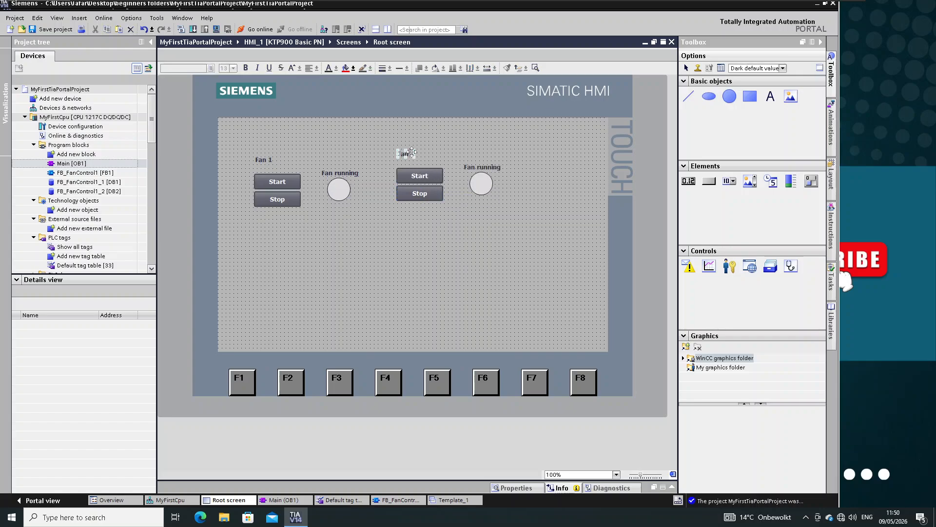
double_click(411, 151)
type("Fan 2")
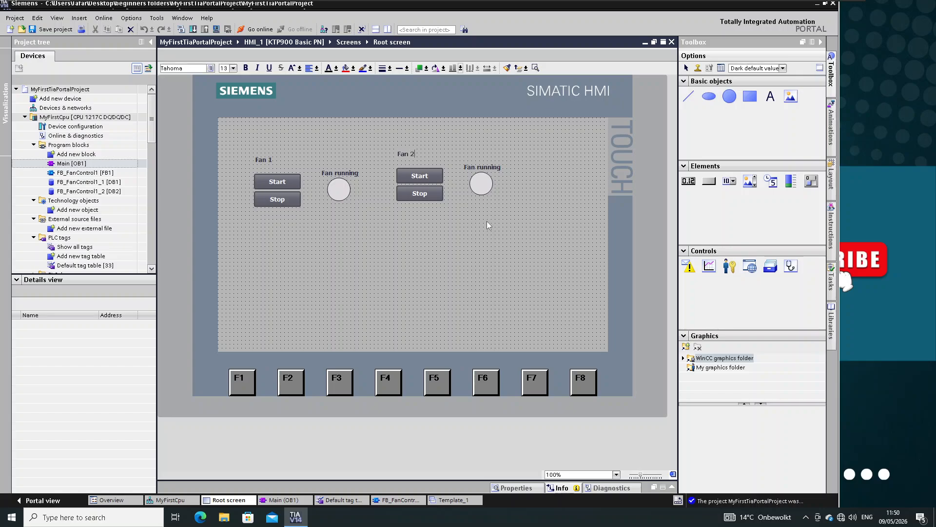
left_click(488, 227)
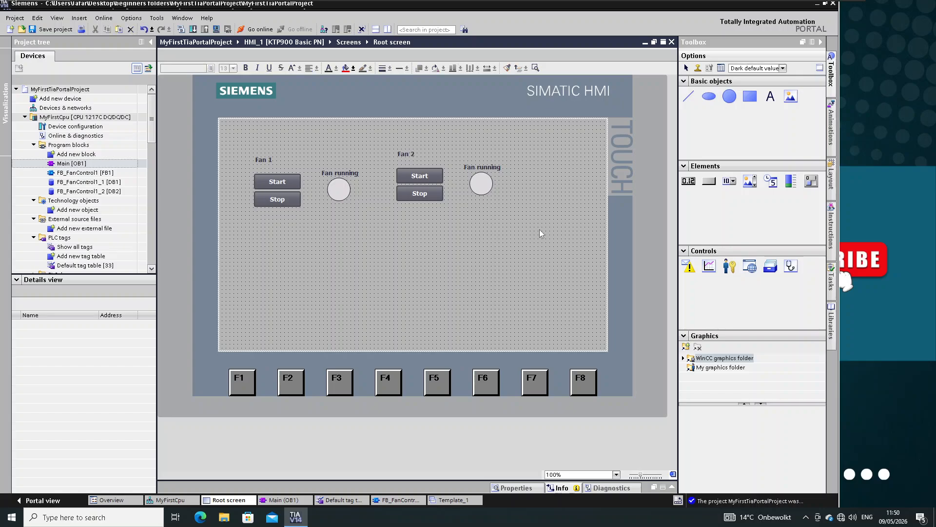
Align the "Fan 2" title label to the same height as the "Fan 1" label.
left_click_drag(561, 126, 234, 245)
left_click(403, 306)
left_click_drag(507, 121, 238, 165)
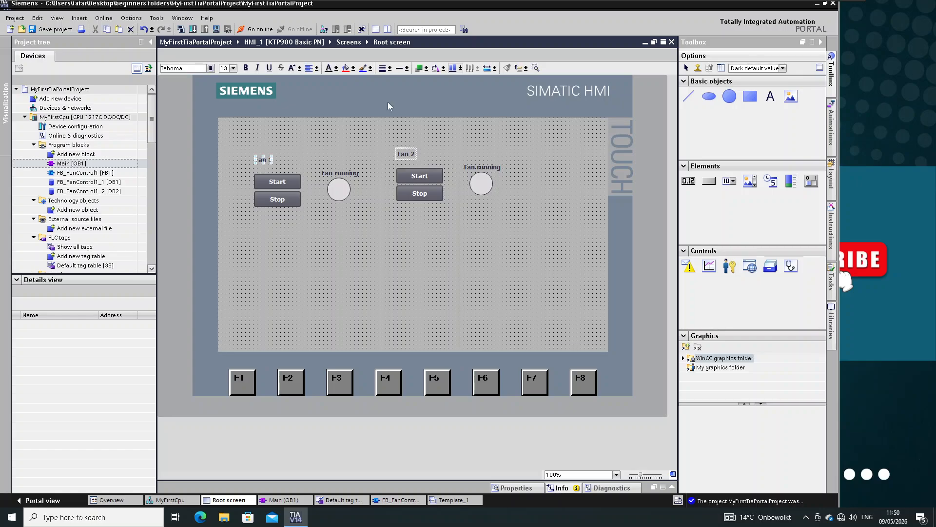
left_click(453, 69)
left_click(535, 213)
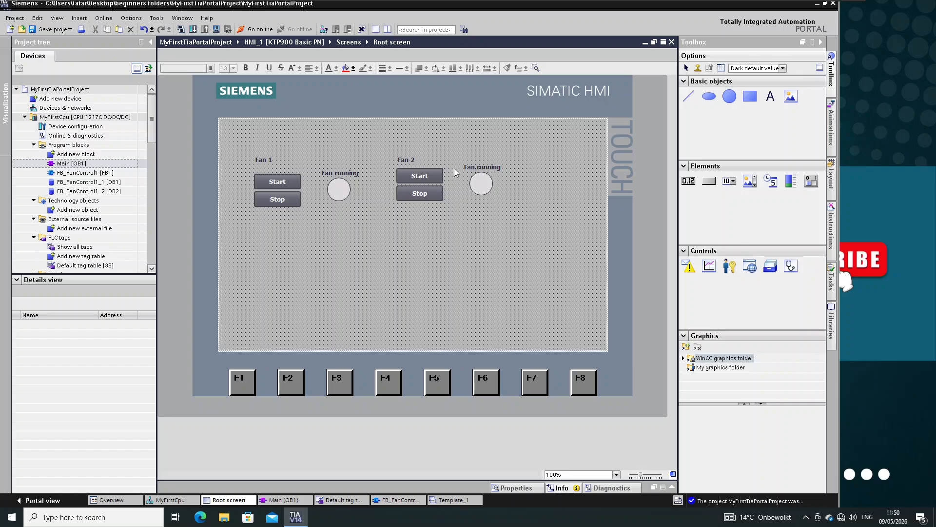
Align the Fan 2 Start and Stop buttons to the same heights as their Fan 1 counterparts.
left_click_drag(453, 163, 223, 201)
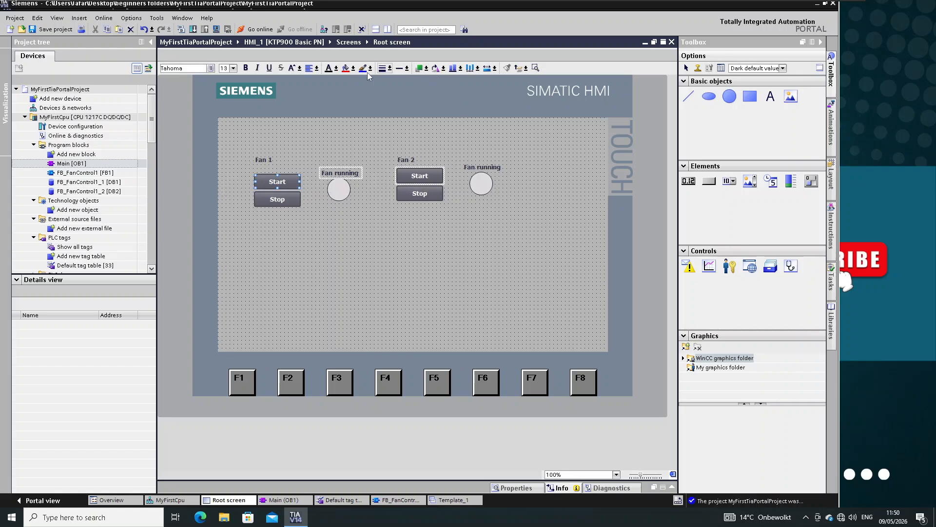
left_click(453, 69)
left_click(457, 240)
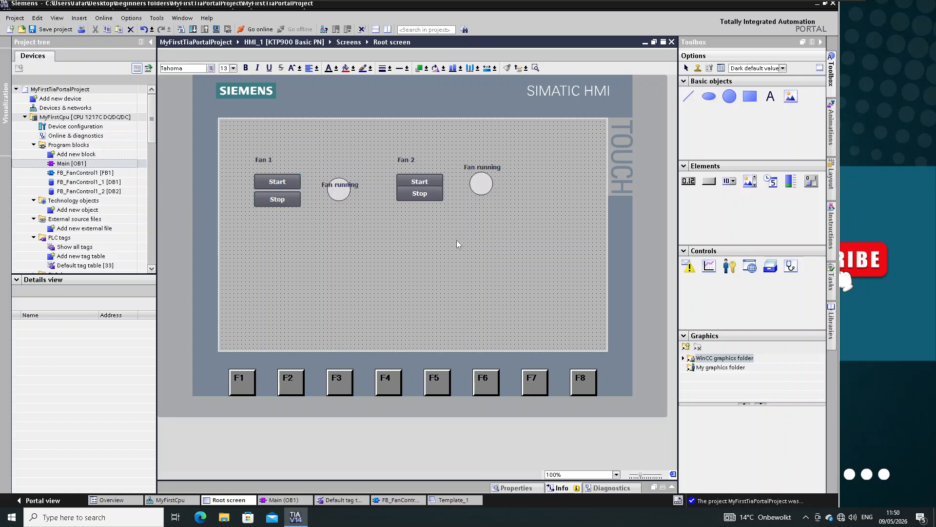
left_click_drag(460, 183, 209, 242)
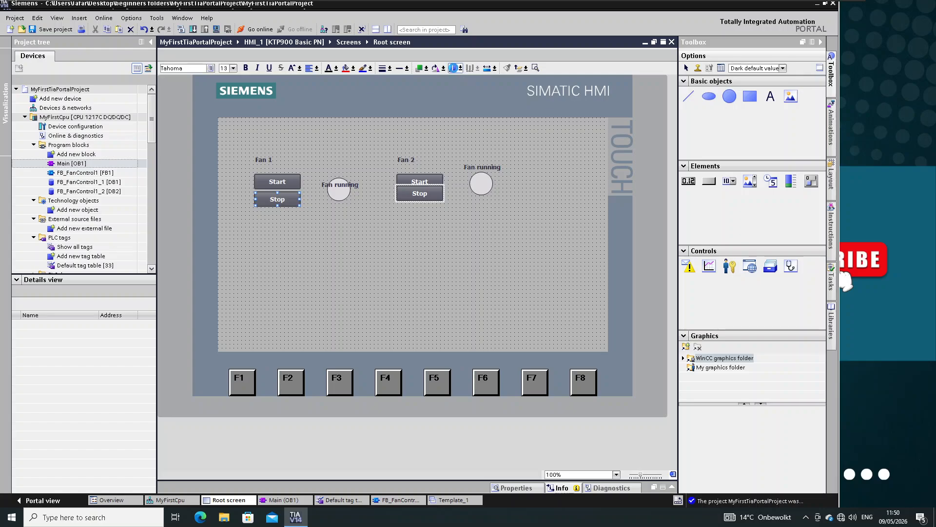
left_click(453, 68)
left_click(461, 259)
Move the Fan 1 circle down until it sits clear below its "Fan running" label.
left_click(341, 192)
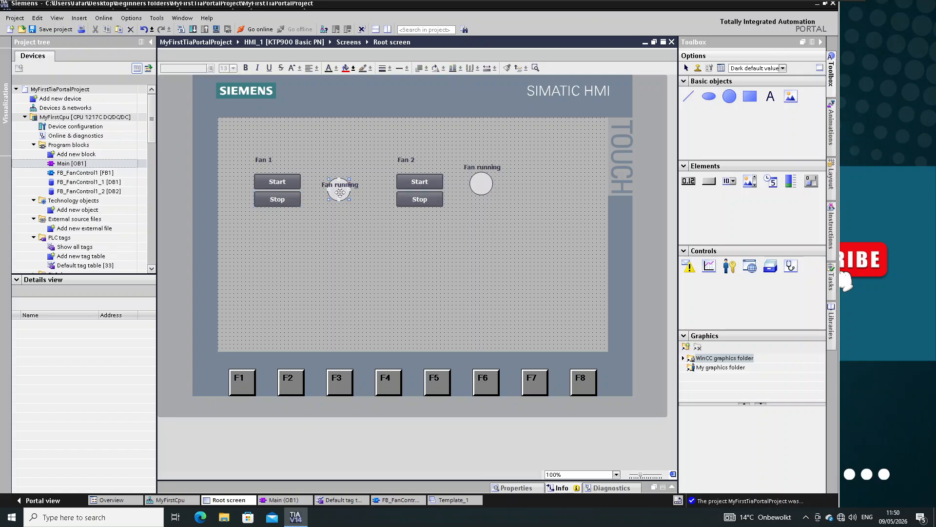
key("Down")
key("Down")
key("Down")
key("Down")
key("Down")
key("Down")
key("Down")
key("Down")
key("Down")
key("Down")
key("Down")
key("Down")
key("Down")
key("Down")
key("Down")
key("Down")
left_click(354, 184, "ctrl")
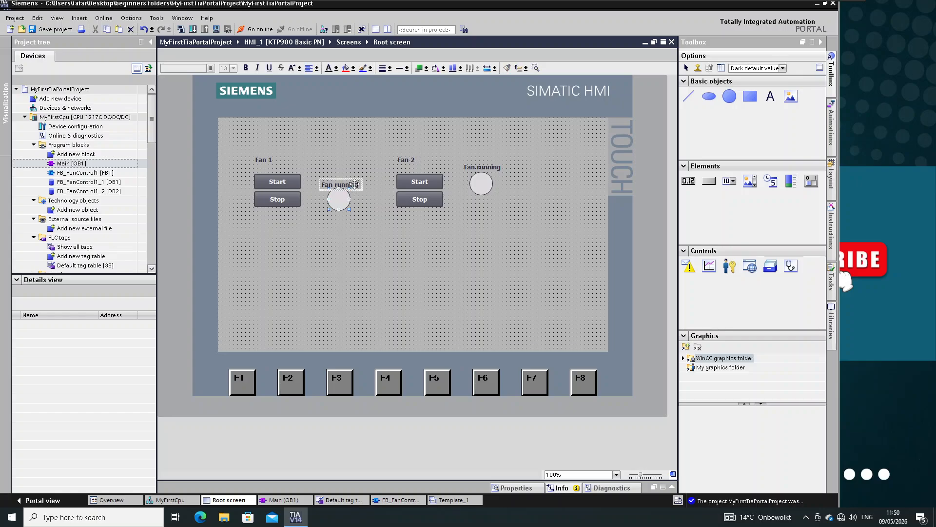
left_click(469, 251)
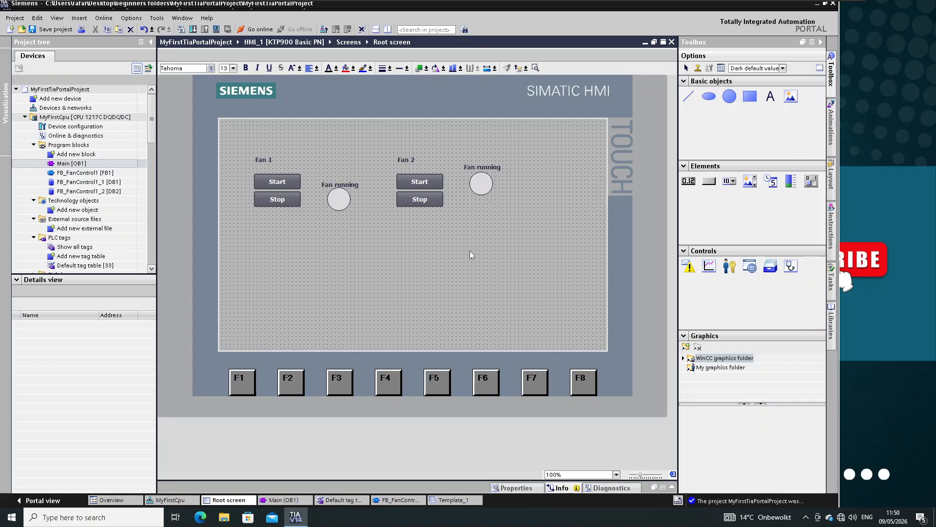
Align the Fan 2 circle to the same height as the Fan 1 circle.
left_click(338, 199)
left_click(477, 184, "ctrl")
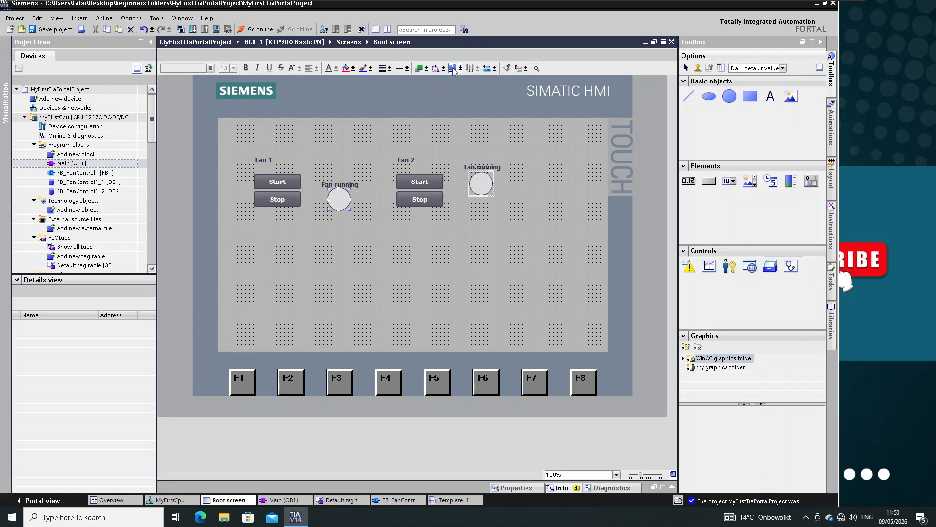
left_click(453, 68)
left_click(519, 195)
Align the Fan 1 "Fan running" label to the height of the Fan 2 one.
left_click(482, 167)
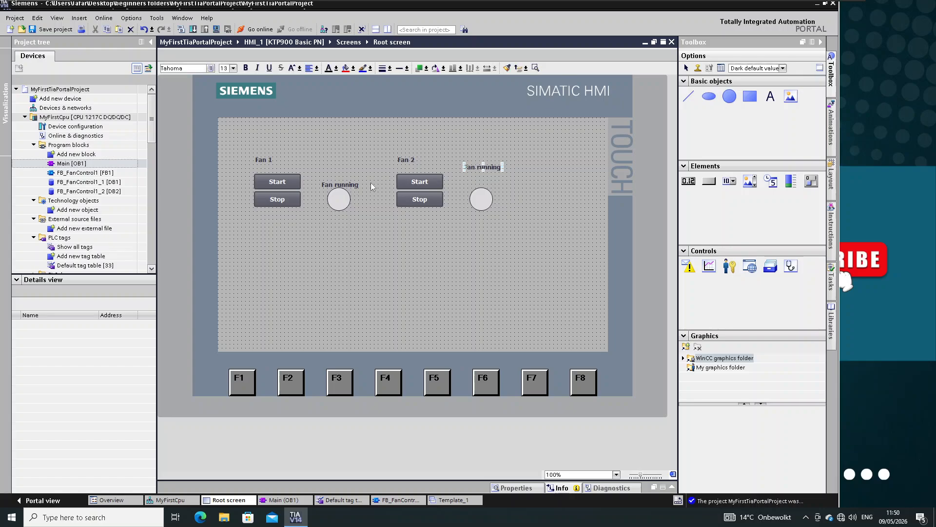
left_click(347, 184, "ctrl")
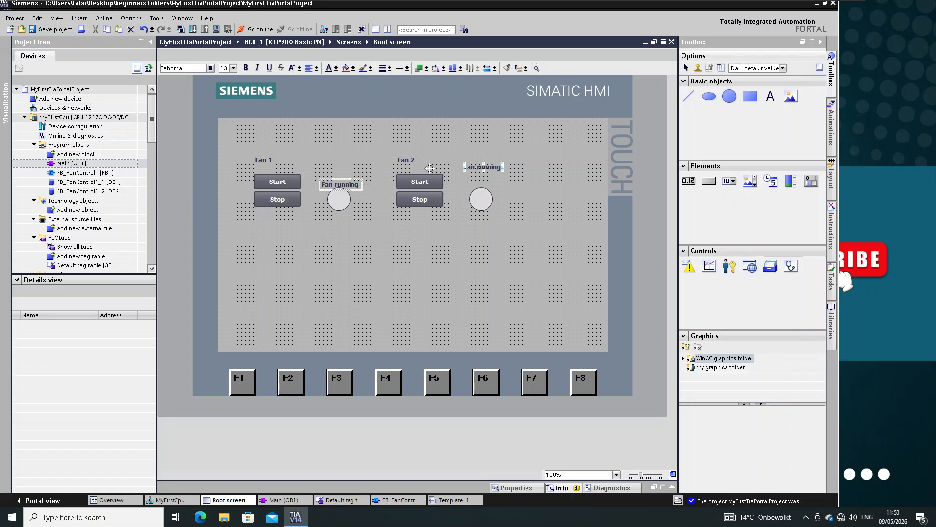
left_click(453, 69)
left_click(528, 218)
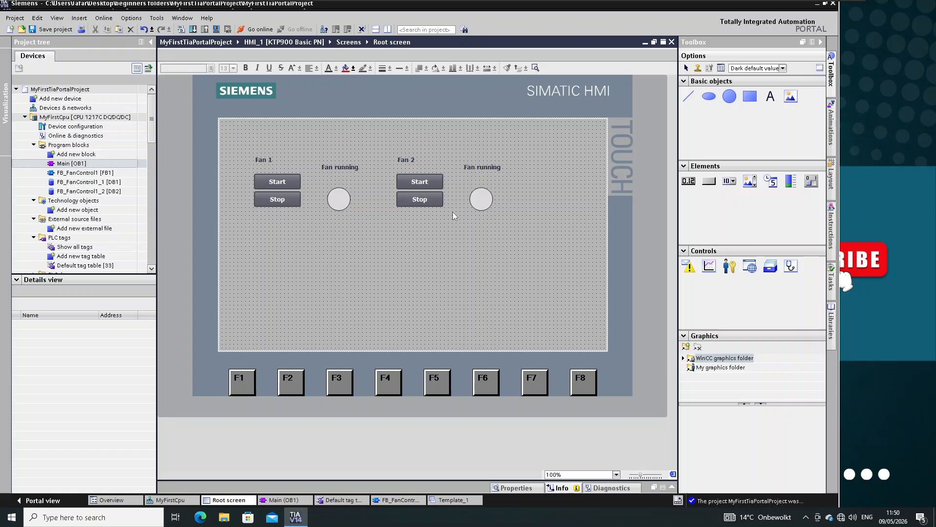
Move both circles up together so they sit just below their "Fan running" labels.
left_click(481, 199)
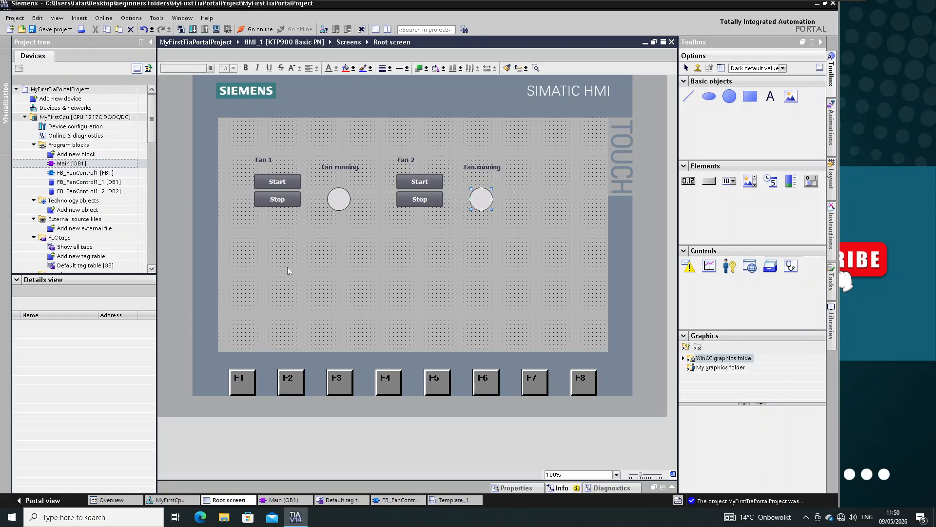
left_click(338, 199, "ctrl")
key("Up")
key("Up")
key("Up")
key("Up")
key("Up")
key("Up")
key("Up")
key("Up")
key("Up")
key("Up")
key("Up")
key("Up")
key("Up")
key("Up")
key("Up")
key("Up")
key("Up")
key("Up")
key("Up")
key("Up")
key("Up")
key("Up")
key("Up")
key("Up")
key("Up")
key("Up")
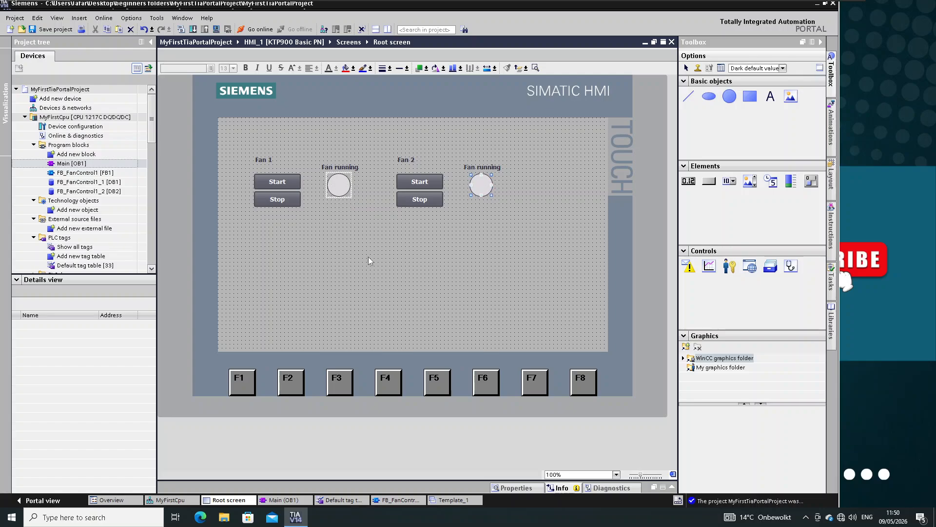
left_click(368, 256)
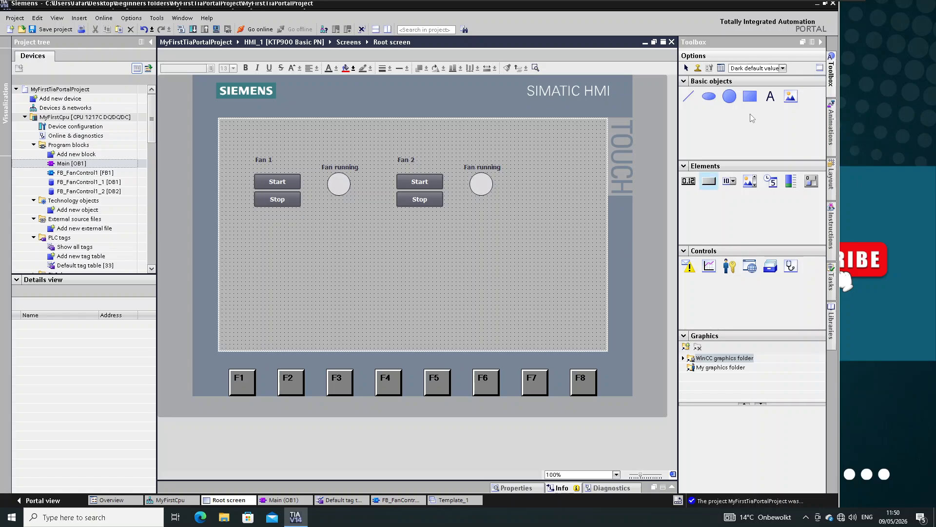
Draw a rectangle large enough to enclose the Fan 2 title, buttons, running label and circle.
left_click(749, 97)
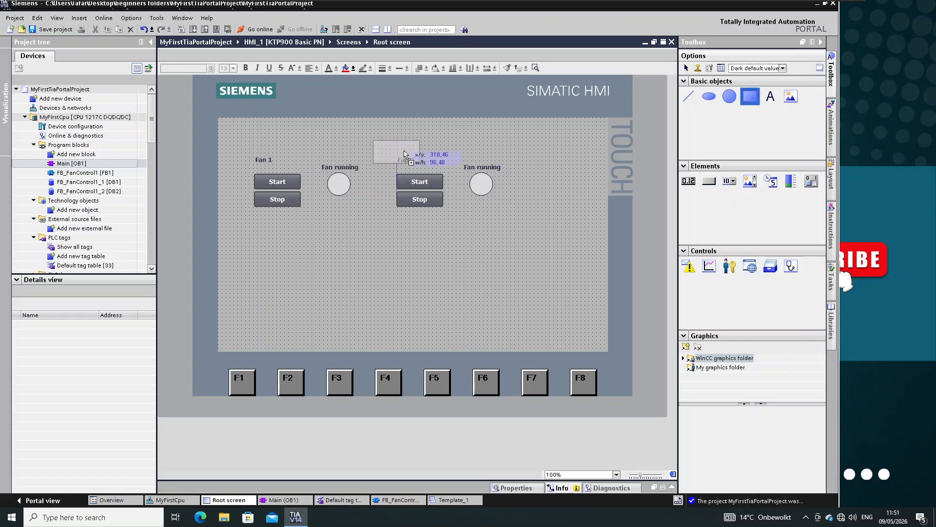
left_click(410, 152)
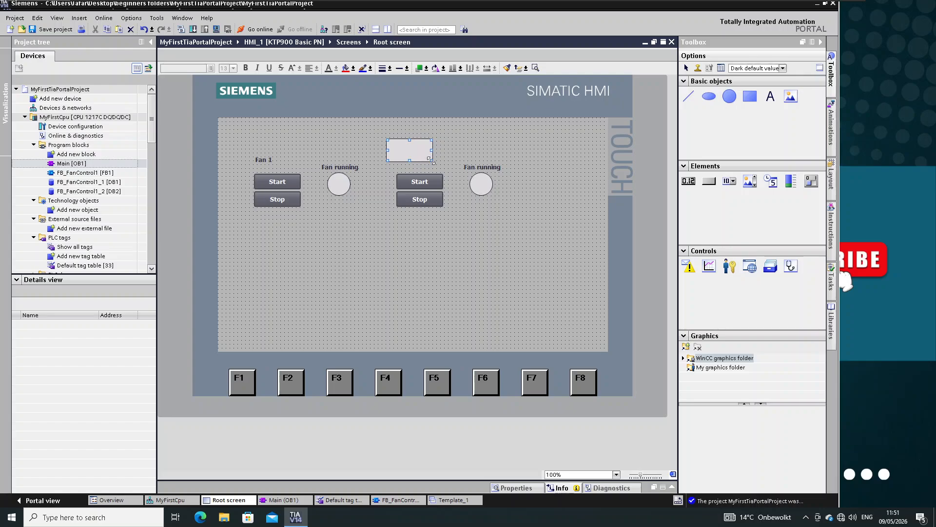
left_click_drag(432, 161, 518, 224)
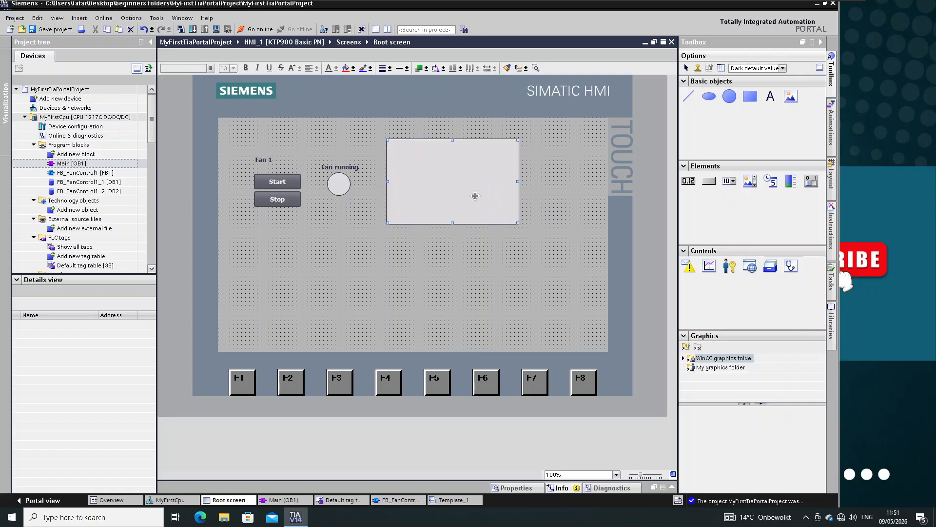
Send the Fan 2 rectangle to the back, behind its controls, and lower its top edge closer to the Fan 2 title.
right_click(473, 196)
mouse_move(561, 264)
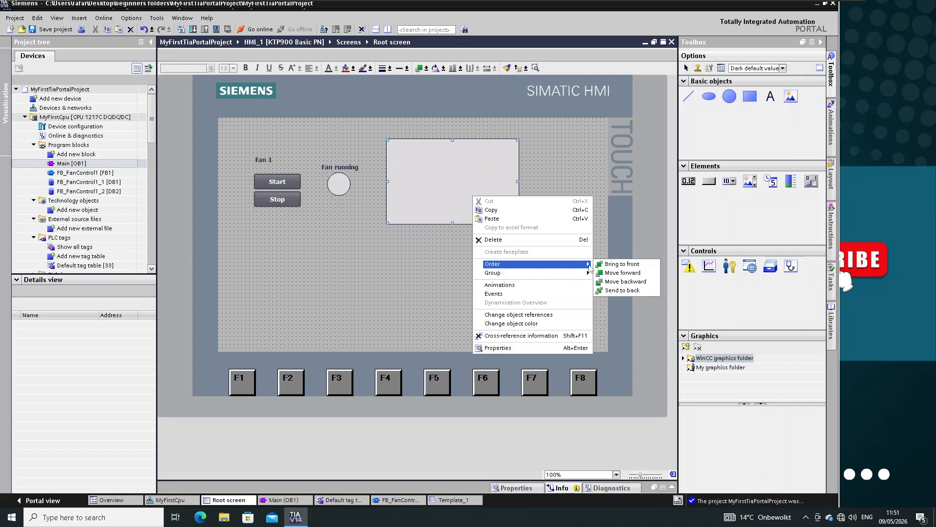
left_click(622, 290)
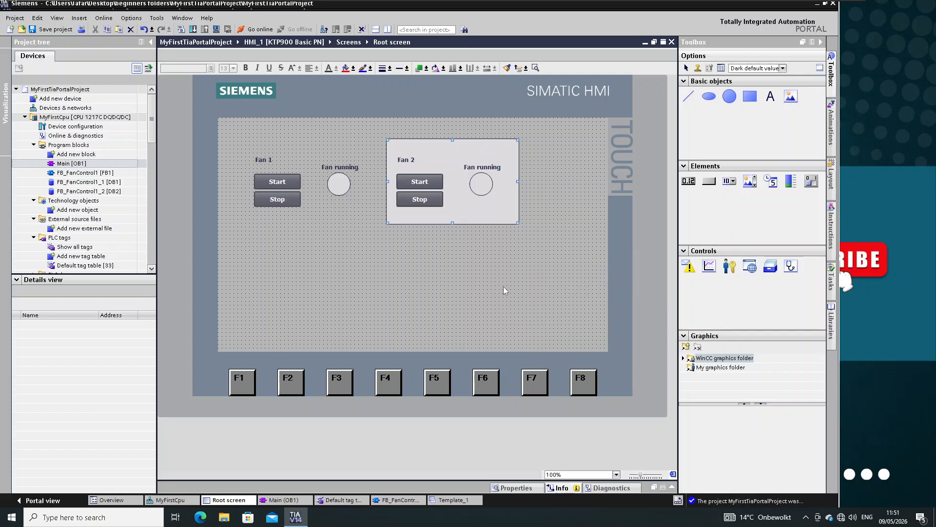
left_click_drag(454, 143, 454, 151)
left_click(497, 242)
Duplicate the Fan 2 background rectangle and place the copy over the Fan 1 controls.
left_click(474, 208)
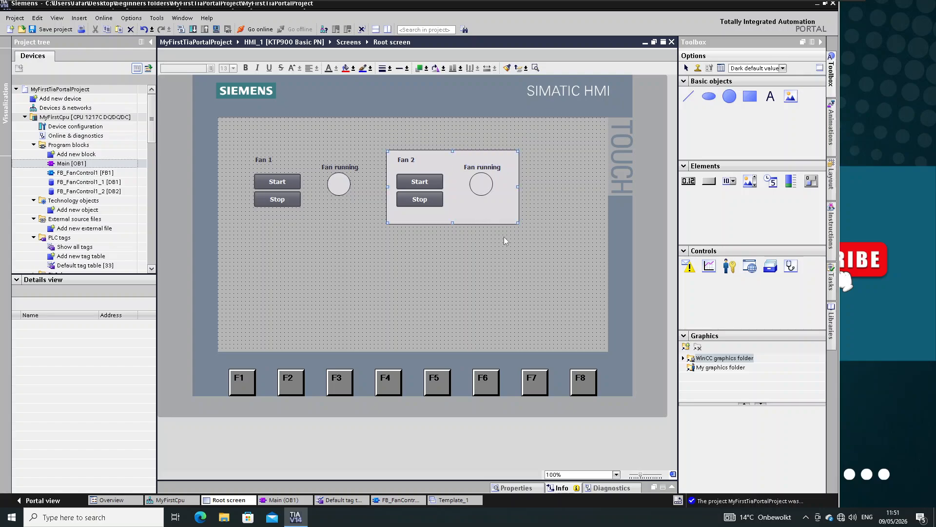
key("ctrl+c")
key("ctrl+v")
left_click_drag(477, 185, 330, 177)
left_click(361, 249)
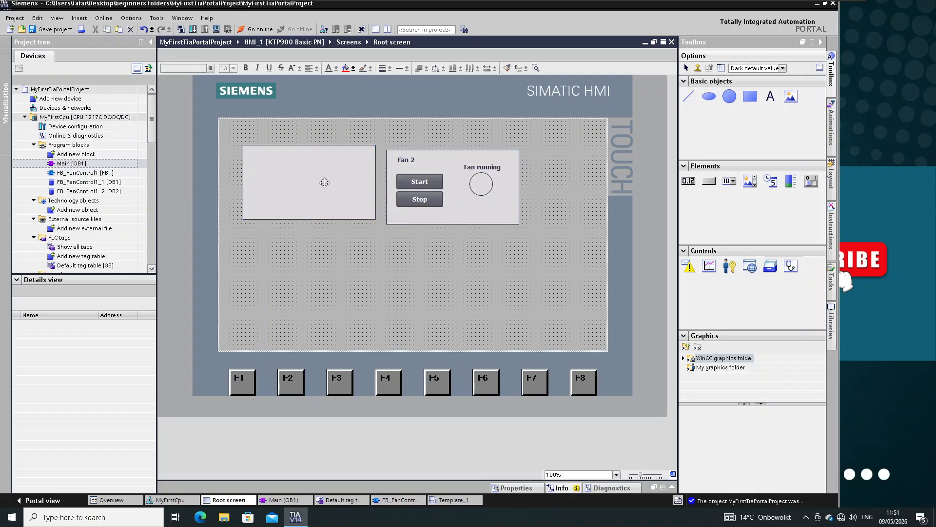
Align the Fan 2 background rectangle to the height of the Fan 1 rectangle.
left_click(325, 183)
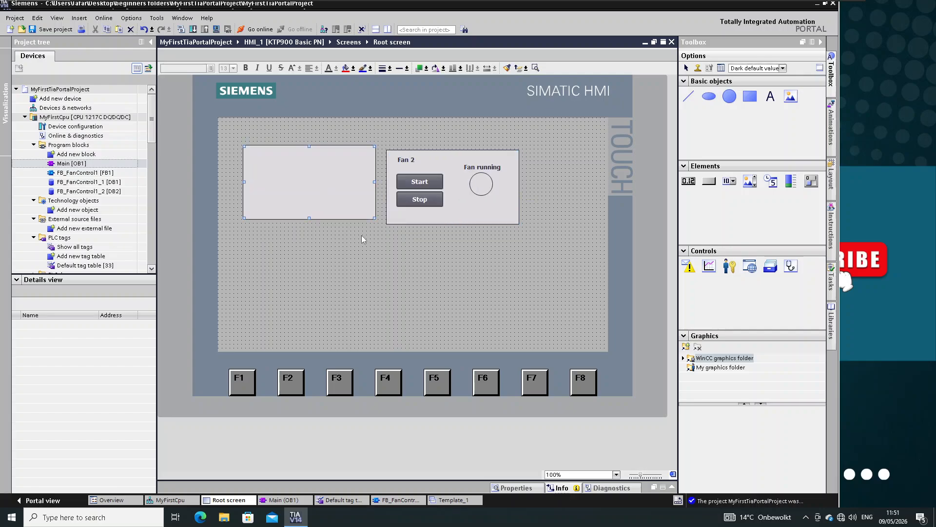
left_click(503, 219, "shift")
left_click(451, 68)
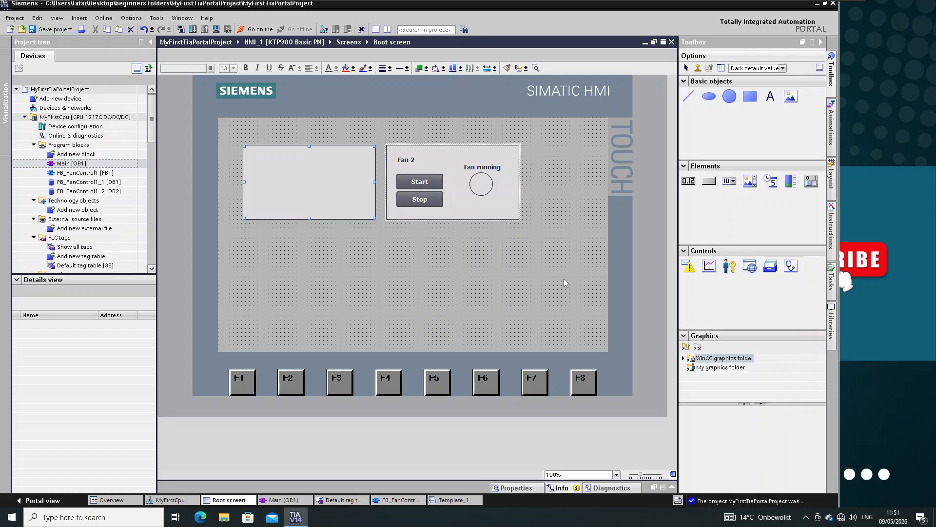
left_click(498, 277)
Send the Fan 1 rectangle to the back so it sits behind the Fan 1 controls.
right_click(332, 191)
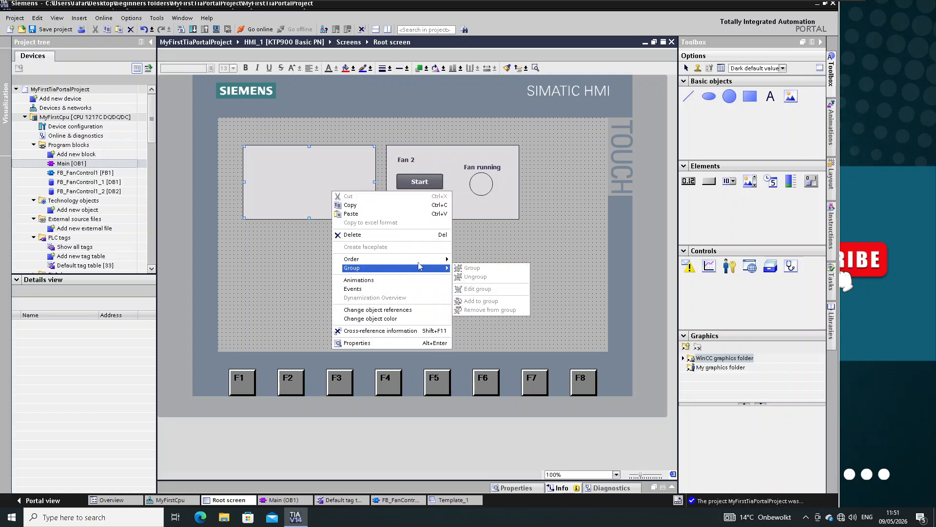
mouse_move(424, 261)
left_click(499, 286)
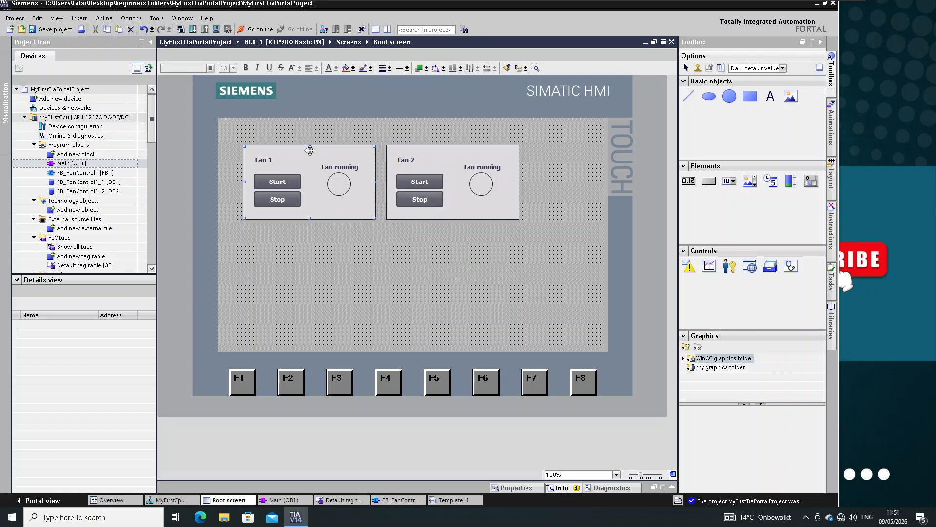
Lower the top edges of both background rectangles to just above the Fan 1 and Fan 2 titles, and save the project.
left_click_drag(309, 145, 309, 154)
left_click(400, 259)
left_click(444, 179)
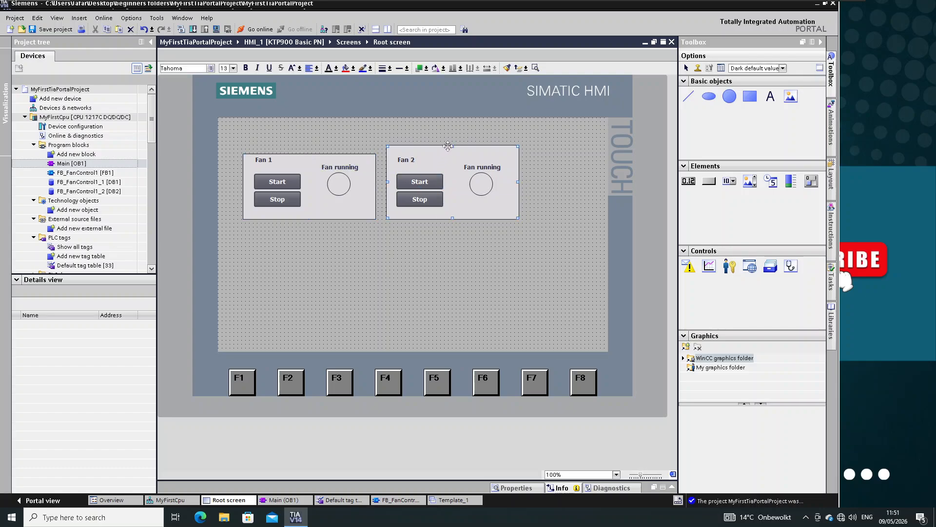
left_click_drag(453, 145, 450, 154)
left_click(498, 247)
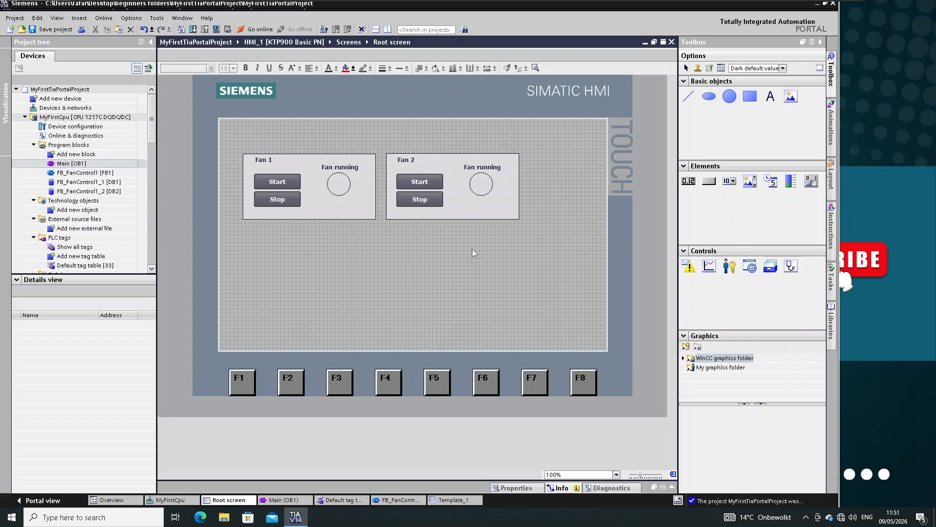
left_click(46, 30)
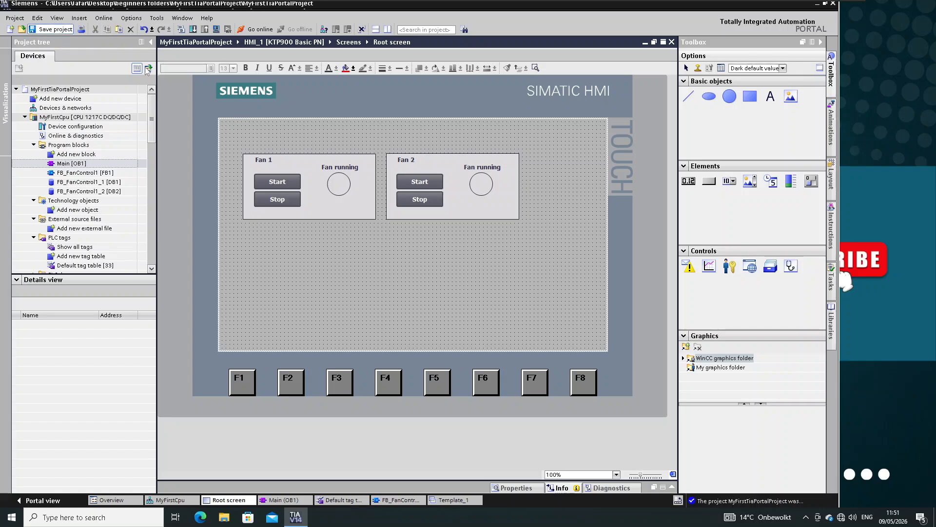
Add a new tag table under the HMI tags of HMI_1 and rename it "Tags Fan 1".
left_click_drag(80, 274, 73, 389)
scroll(93, 273, "down", 9)
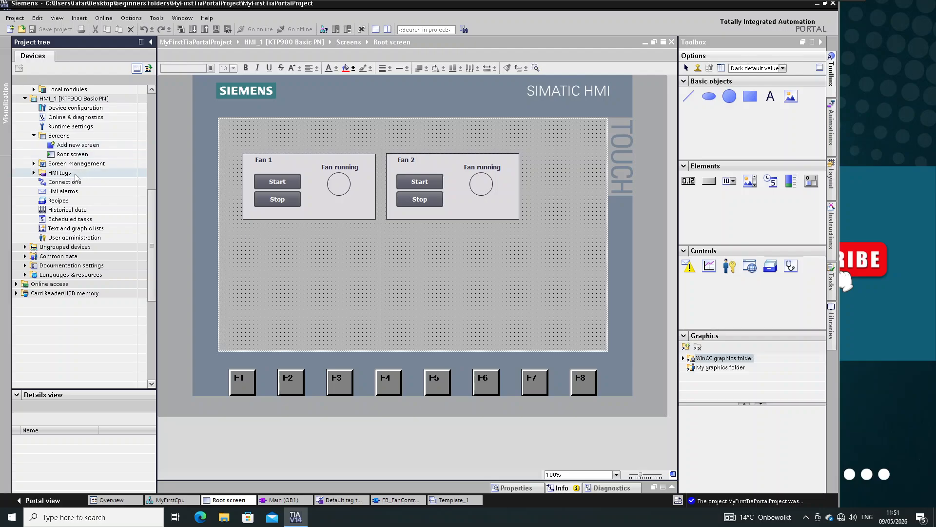
left_click(33, 173)
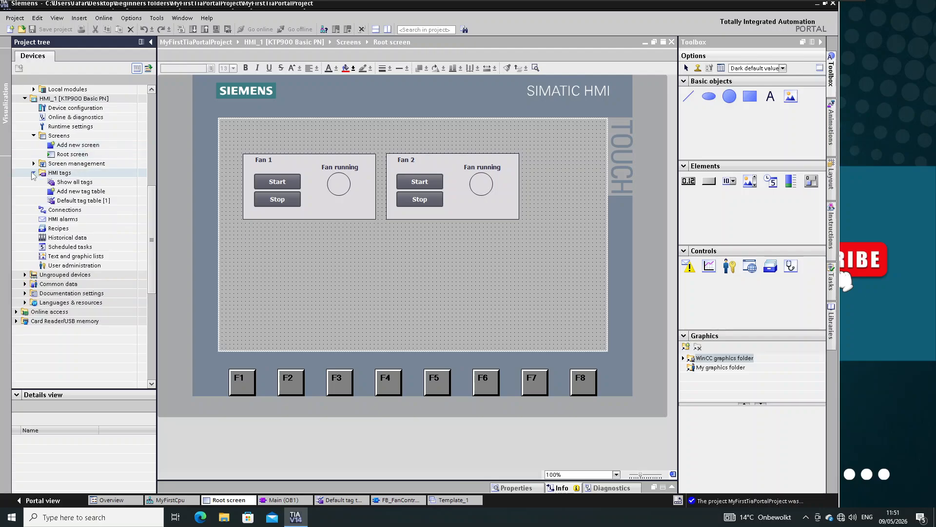
double_click(91, 195)
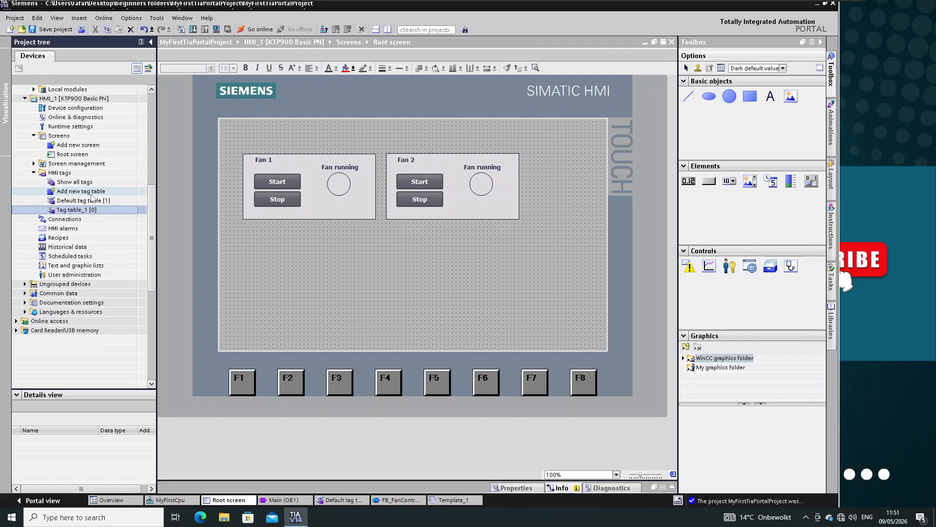
right_click(89, 213)
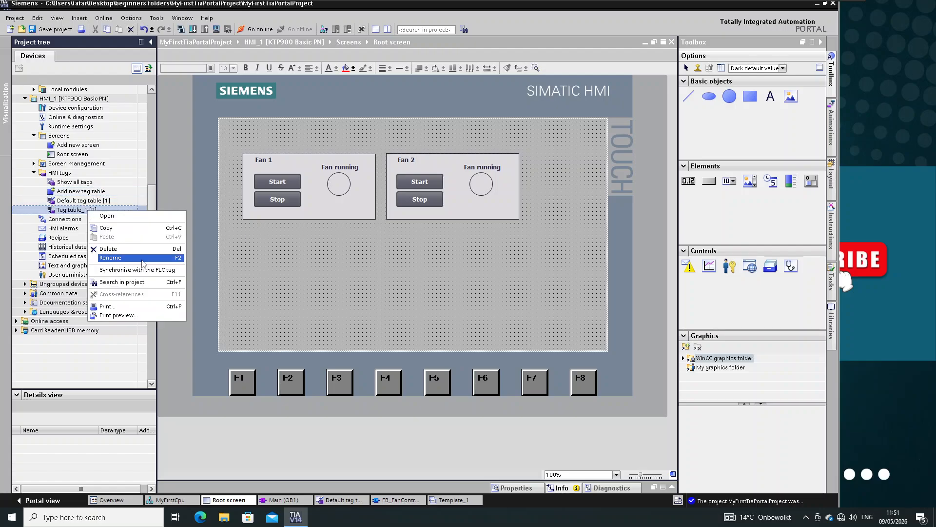
left_click(145, 258)
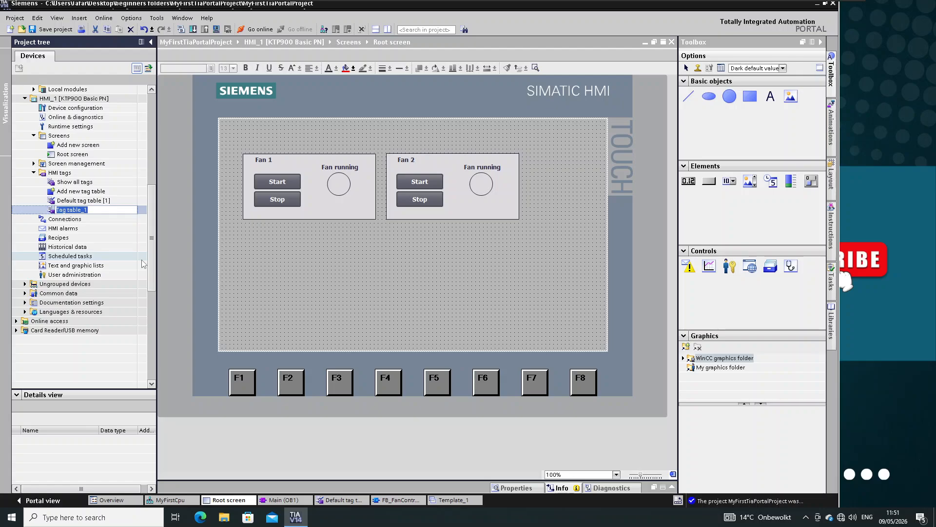
type("Tag")
type("s Fan 1 [0")
left_click(132, 266)
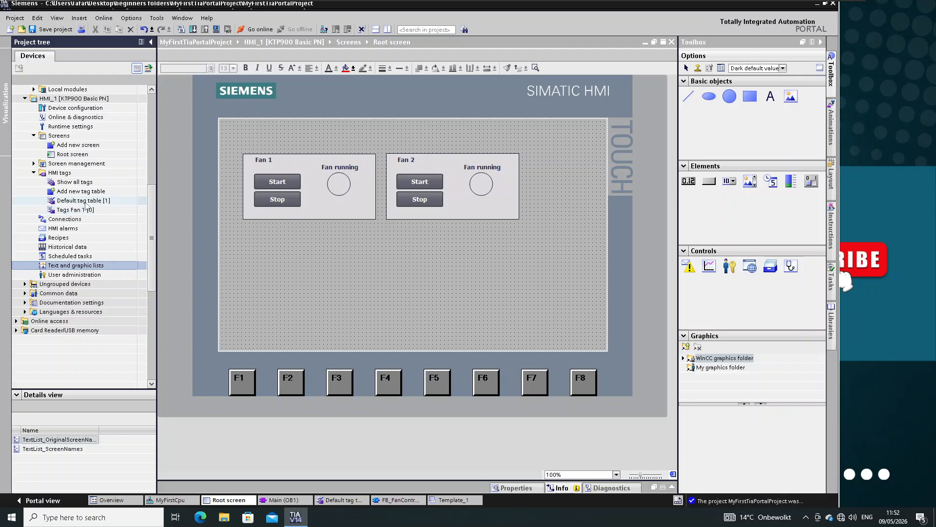
Add a second HMI tag table and rename it "Tags fan 2".
double_click(87, 199)
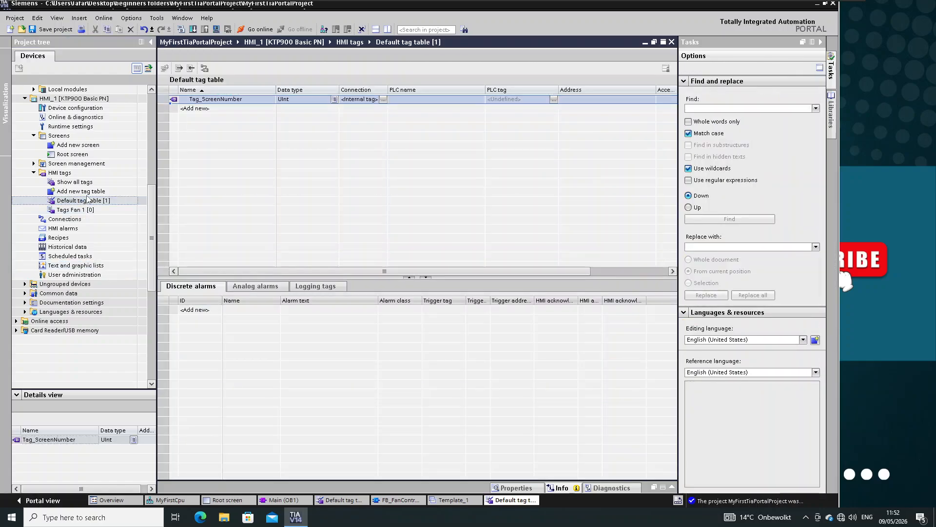
double_click(83, 191)
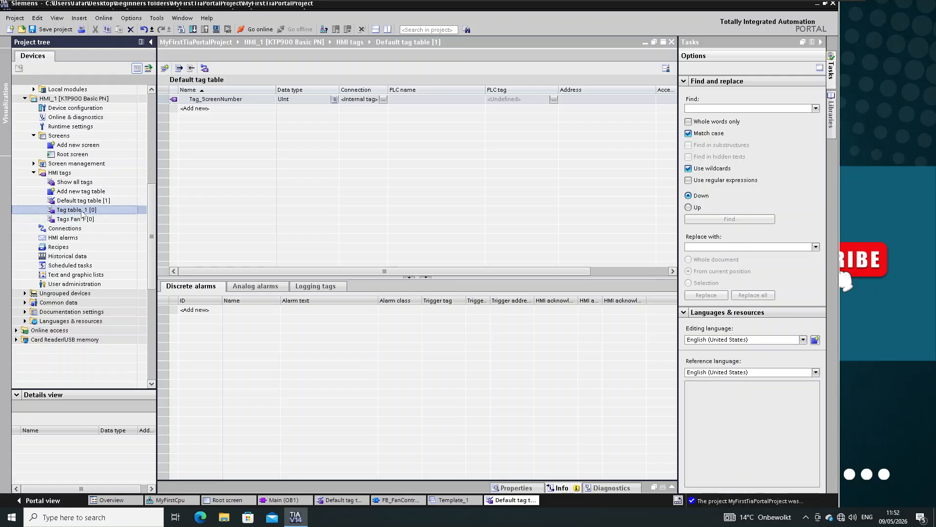
right_click(80, 208)
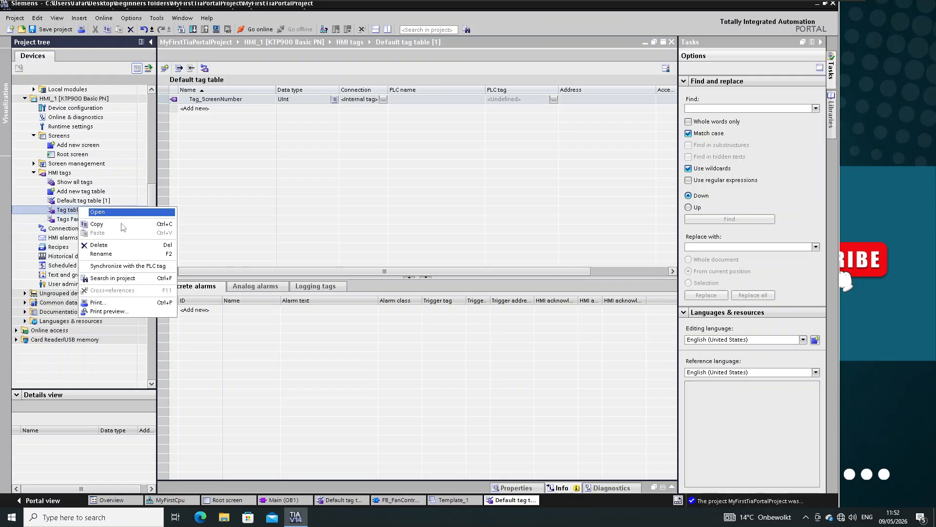
left_click(117, 254)
type("Tags fan")
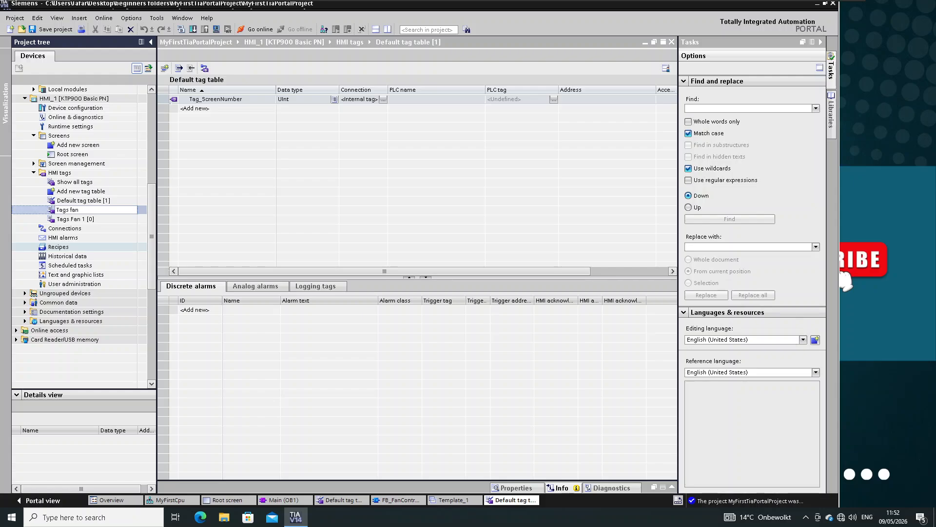
type(" 2")
key("Return")
left_click(120, 274)
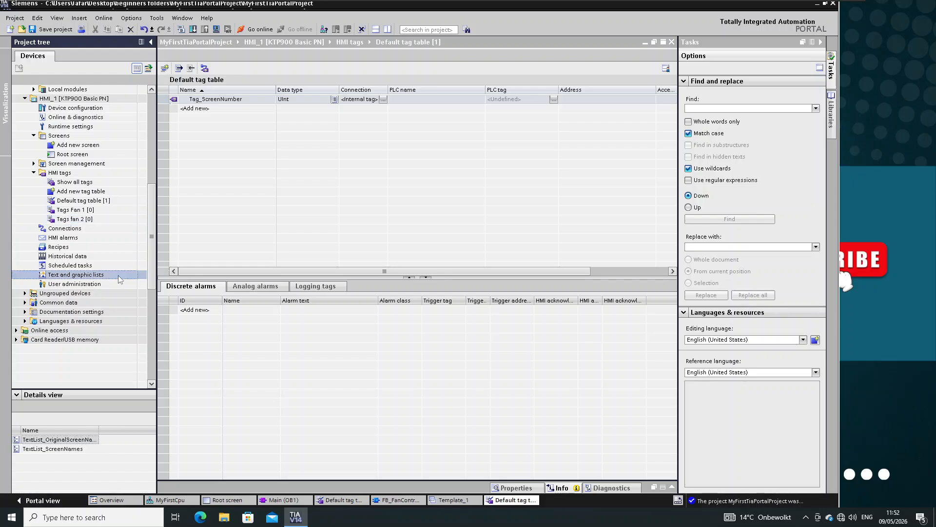
Create three tags named Start, Stop and Runing in the Tags Fan 1 table.
double_click(77, 210)
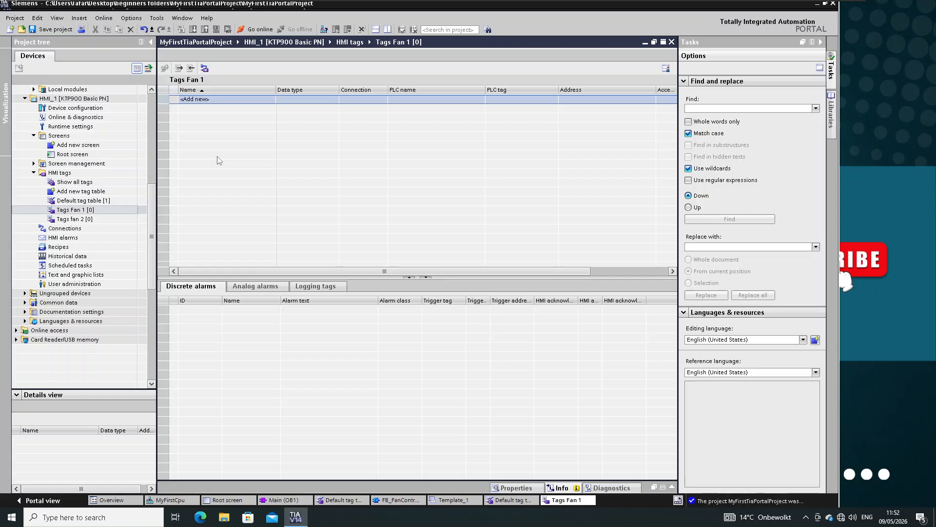
left_click(221, 101)
left_click(219, 101)
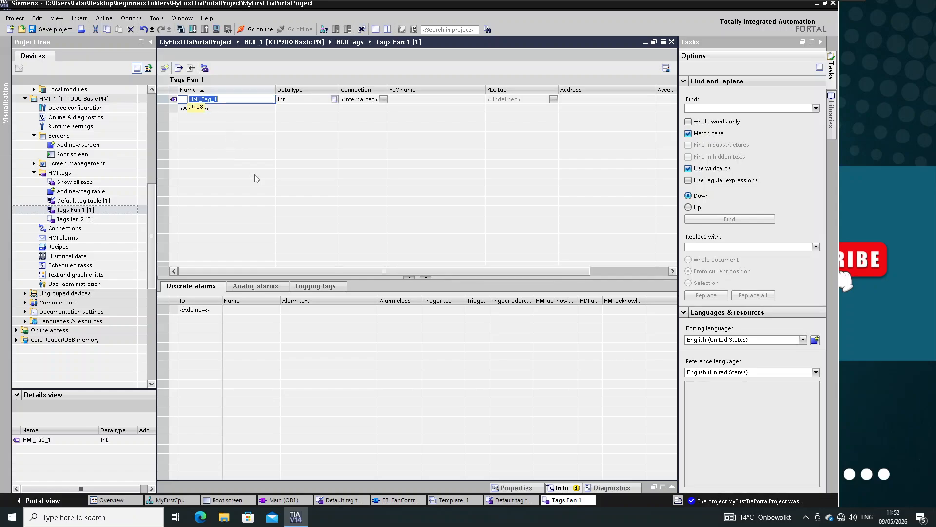
type("Start")
key("Return")
type("Stop")
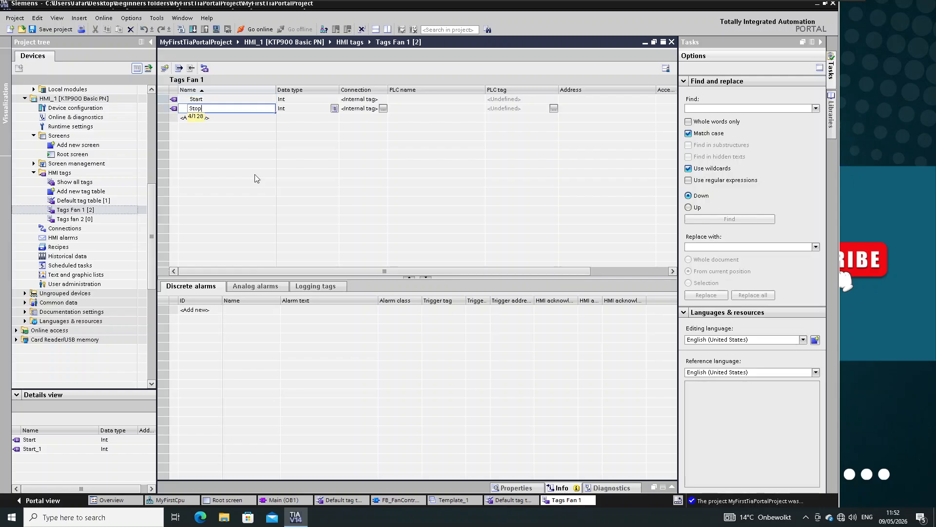
key("Return")
type("Ru")
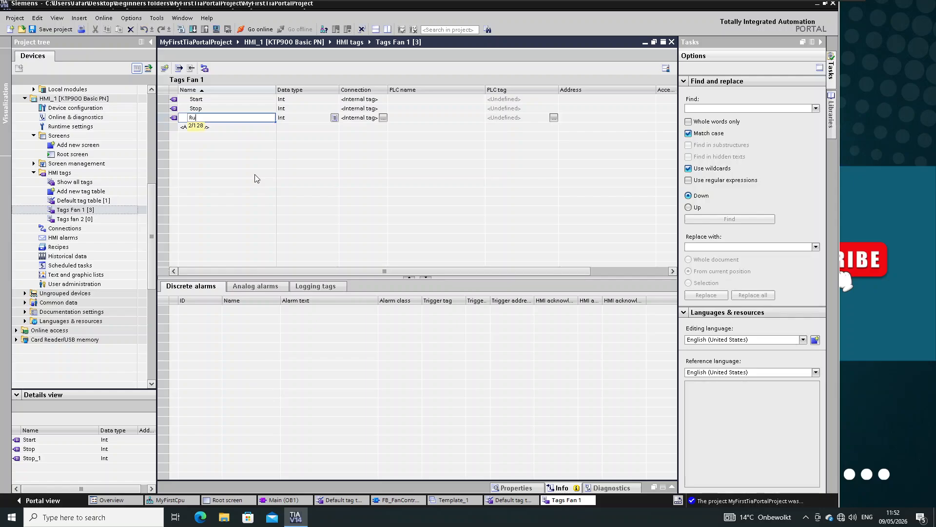
type("ning")
key("Return")
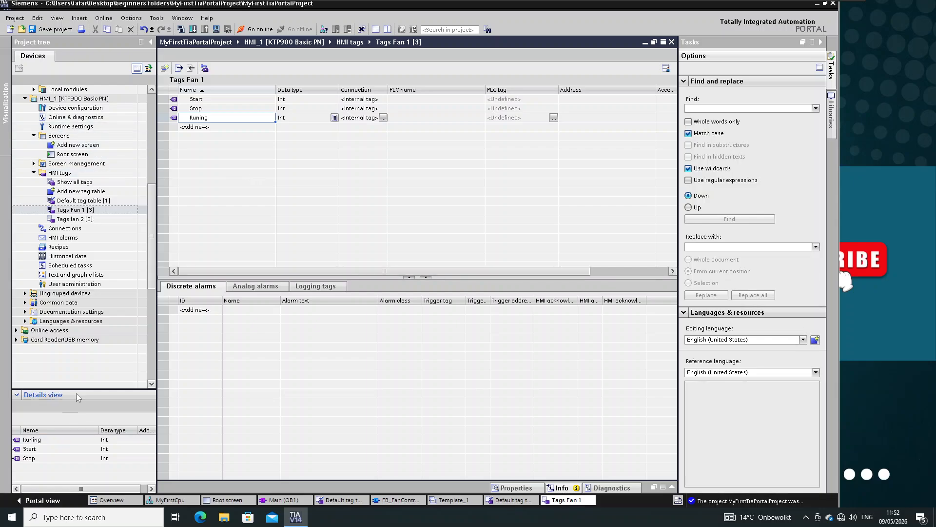
Link the Start tag in Tags Fan 1 to the PLC variable Start_PT of data block FB_FanControl1_1.
left_click_drag(73, 389, 71, 249)
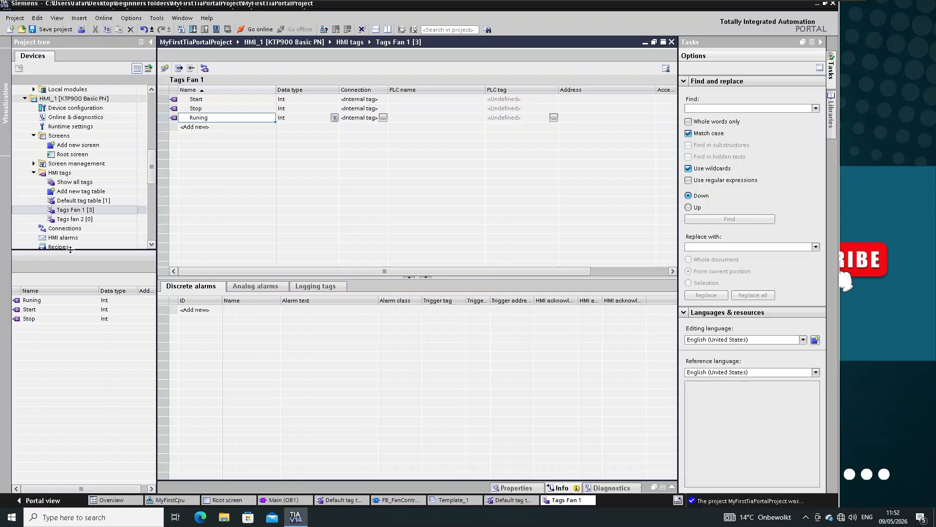
left_click(113, 154)
scroll(115, 162, "up", 3)
scroll(116, 162, "up", 2)
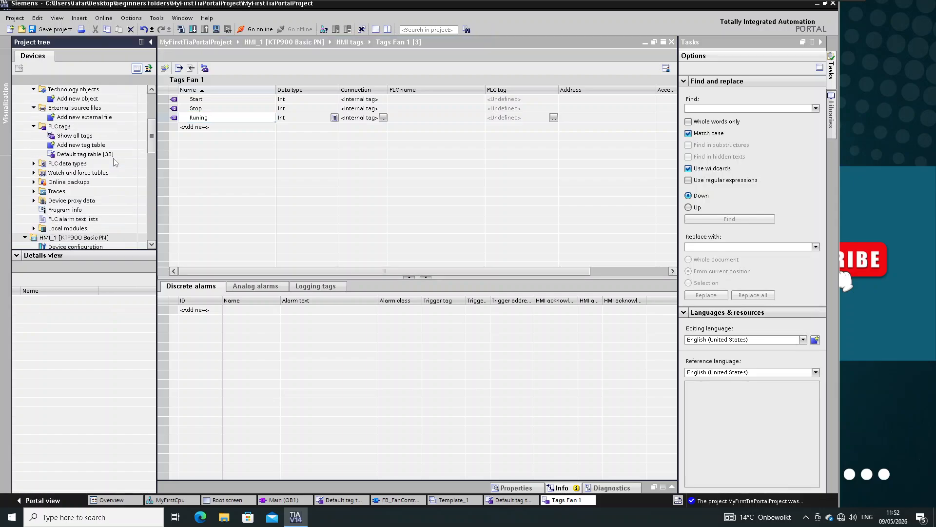
scroll(115, 162, "up", 2)
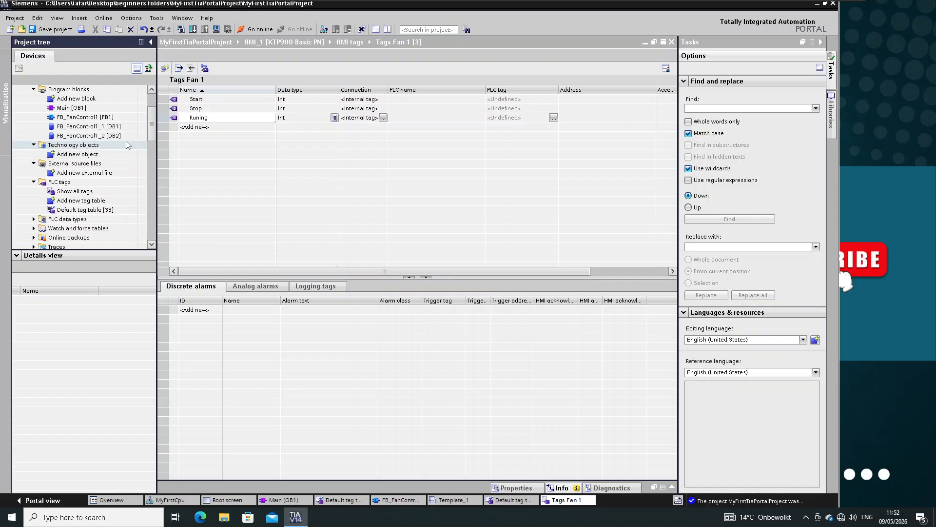
left_click(87, 127)
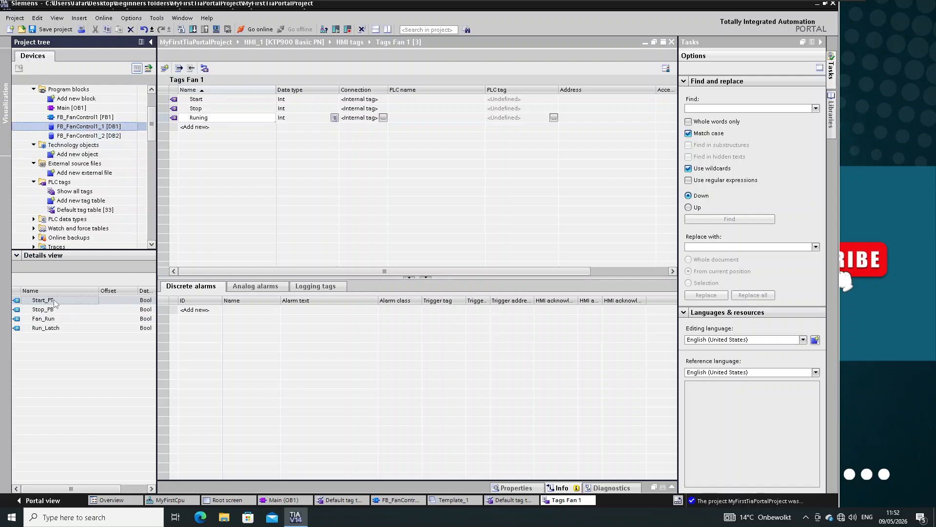
left_click_drag(54, 303, 504, 101)
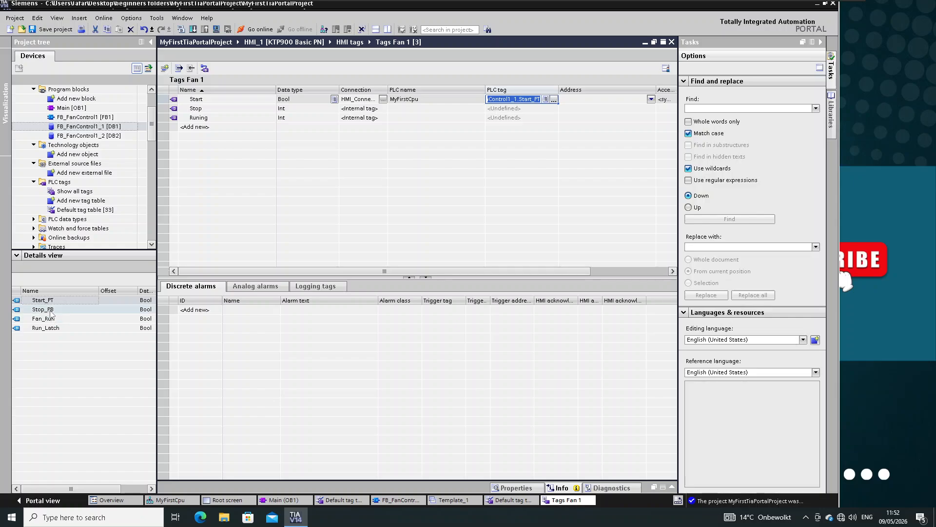
Link the Stop and Runing tags in Tags Fan 1 to Stop_PB and Fan_Run of data block FB_FanControl1_1.
left_click_drag(49, 311, 512, 108)
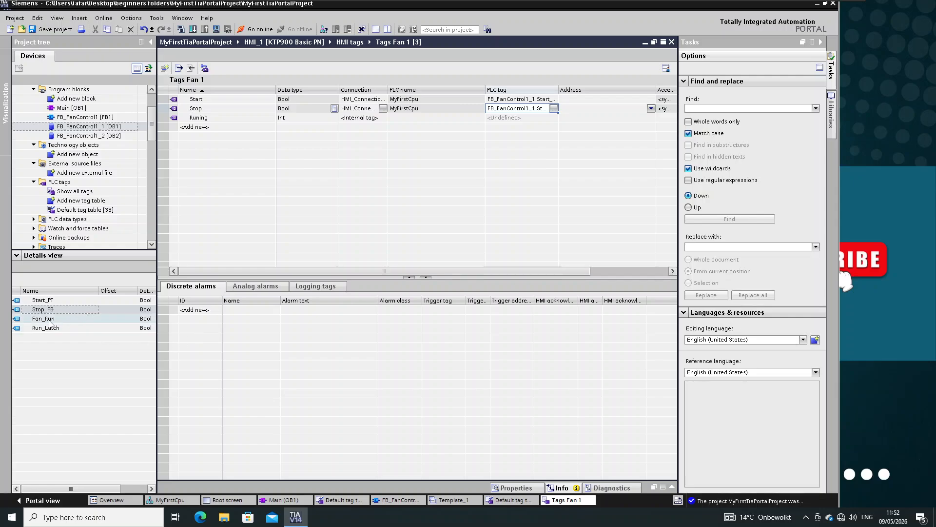
left_click_drag(43, 322, 513, 122)
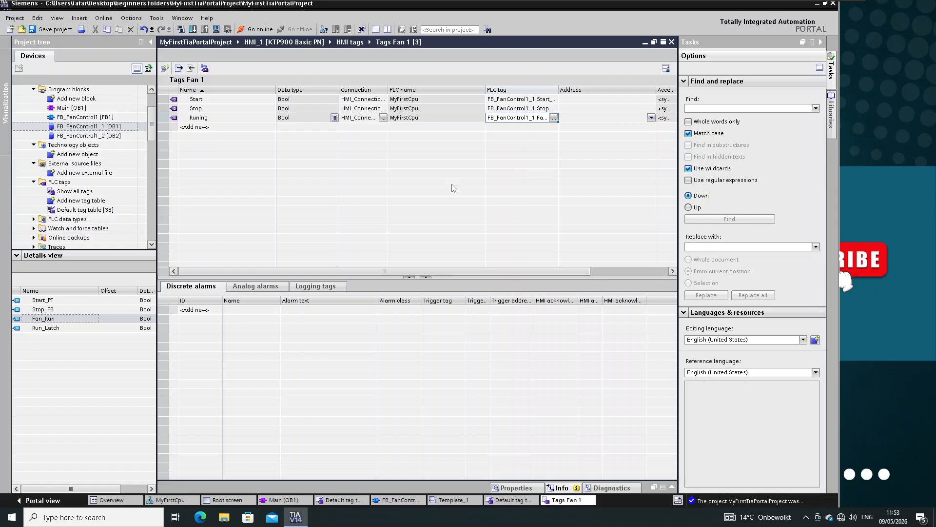
Open the HMI tag table Tags fan 2 and add two tags, entering Start as the first one's name.
left_click(88, 219)
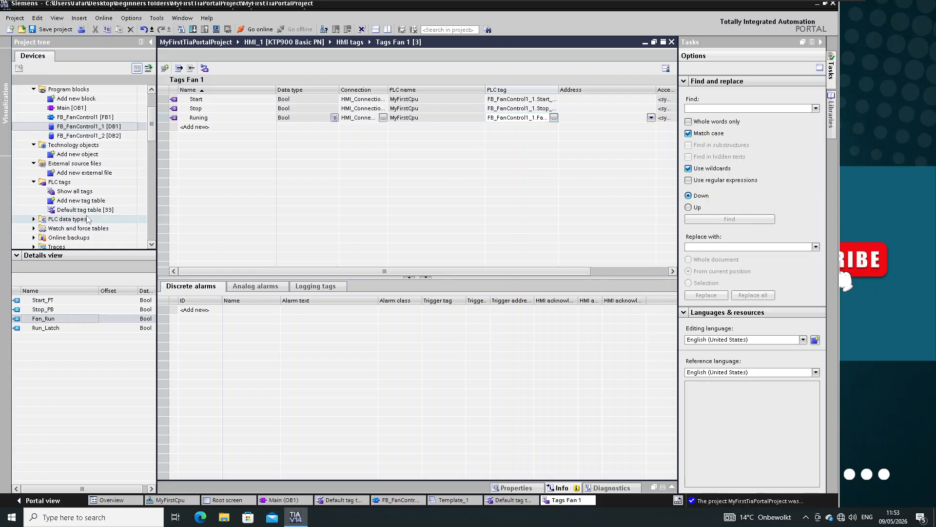
scroll(88, 219, "down", 5)
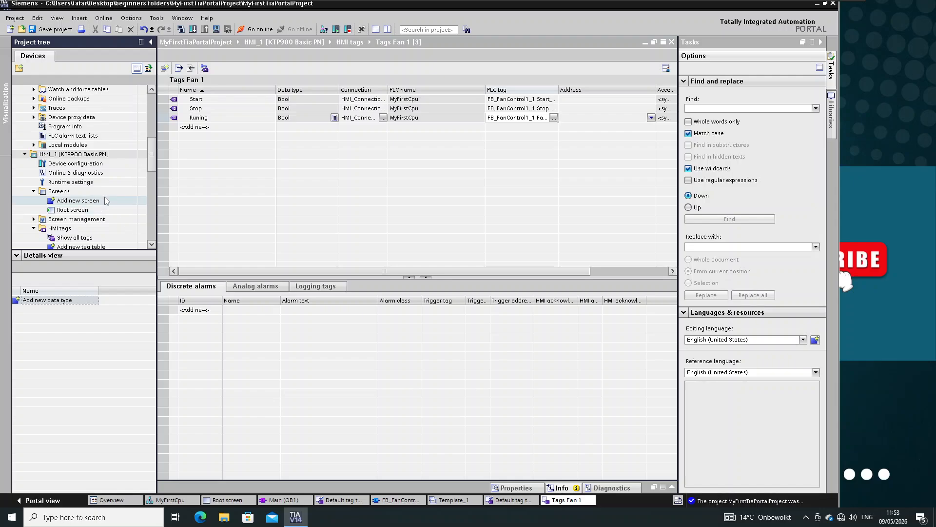
scroll(88, 217, "down", 3)
double_click(82, 192)
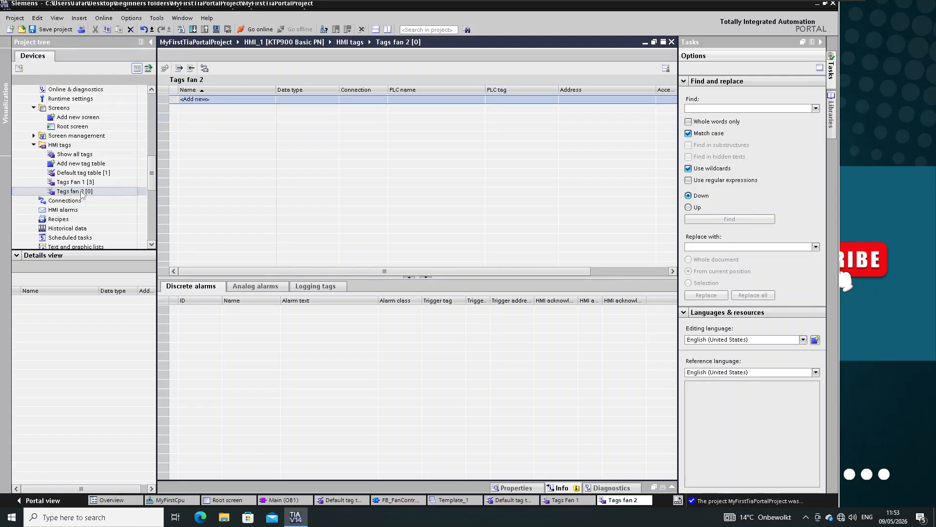
left_click(209, 100)
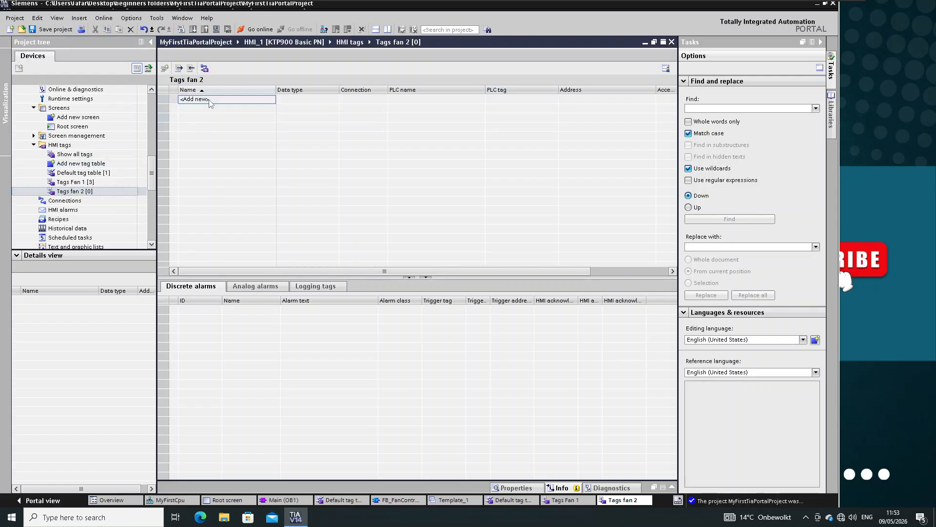
type("S")
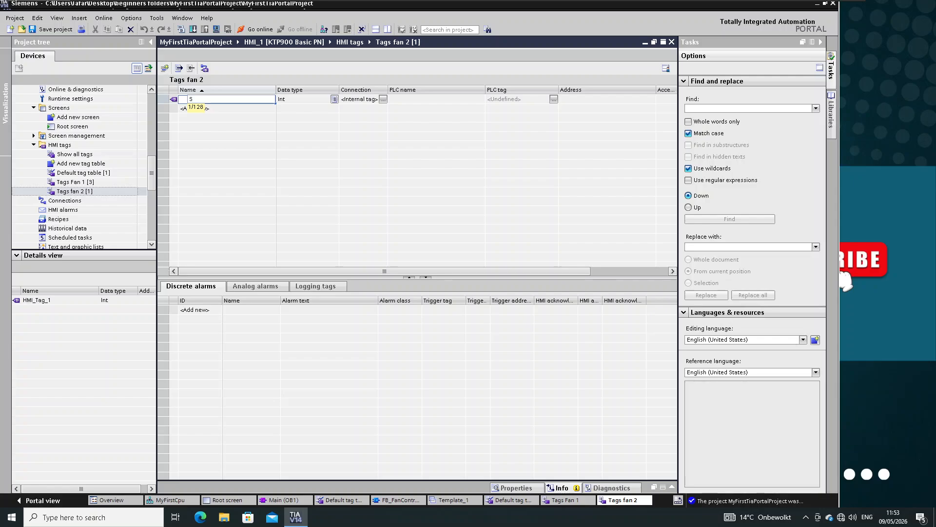
type("tart")
key("Return")
type("Stop")
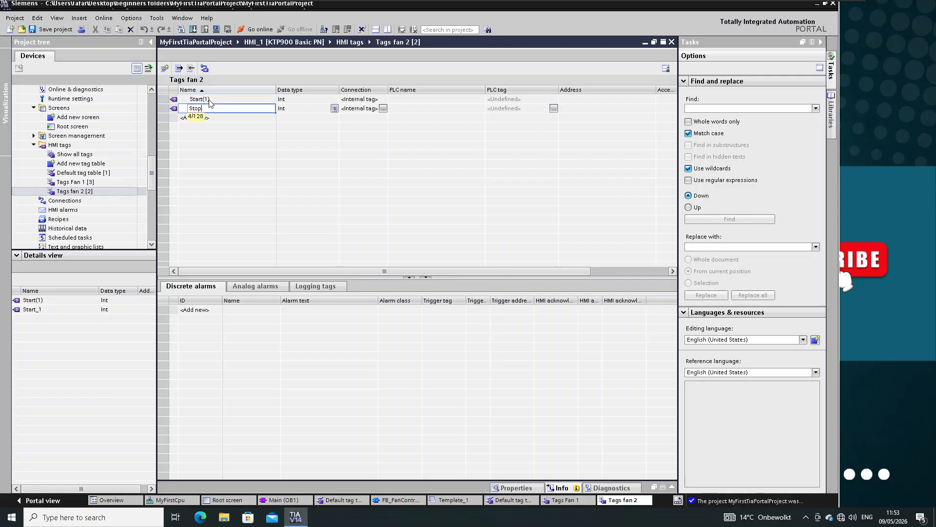
key("BackSpace")
Rename the first tag in Tags fan 2 as Start_Fan 2.
double_click(211, 101)
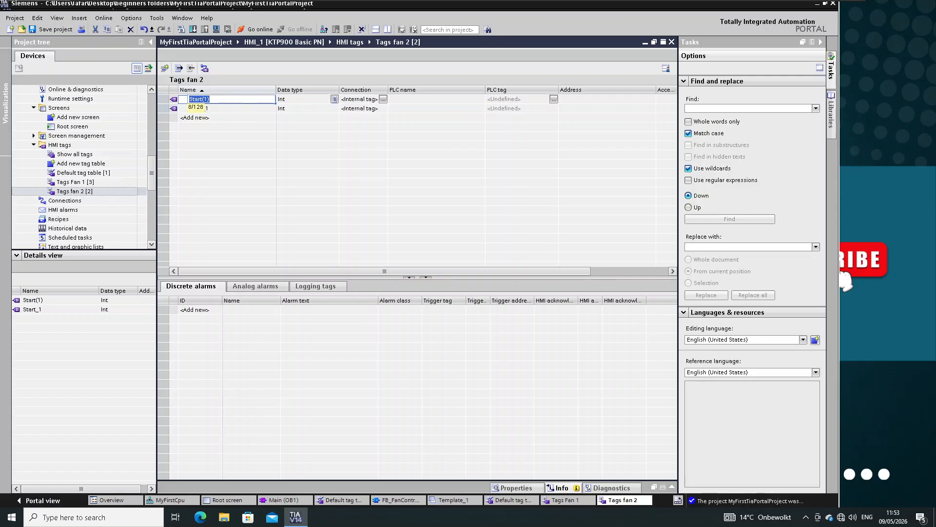
left_click(211, 100)
key("BackSpace")
key("BackSpace")
key("BackSpace")
type("_Fan 2")
key("Return")
Rename the second tag in Tags fan 2 as Stop_Fan 2 and add a third tag named Fan 2 running.
key("Return")
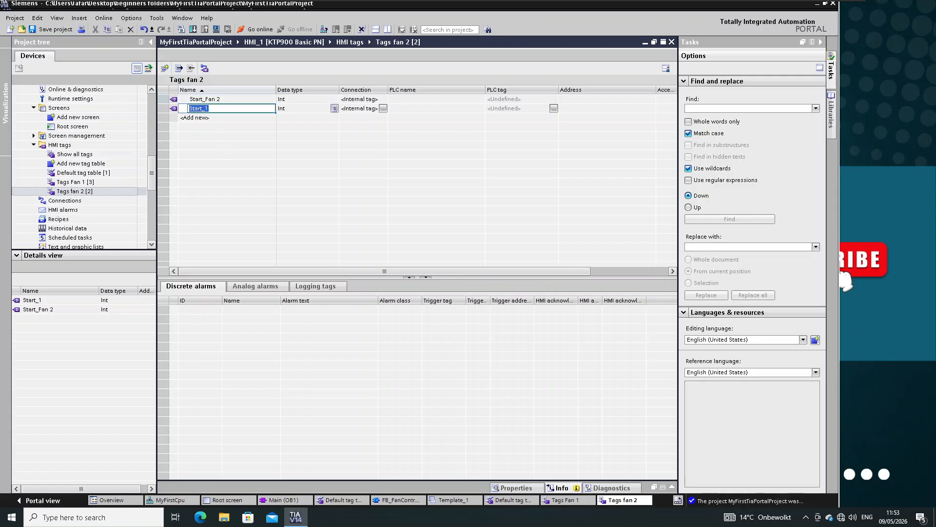
type("Stop")
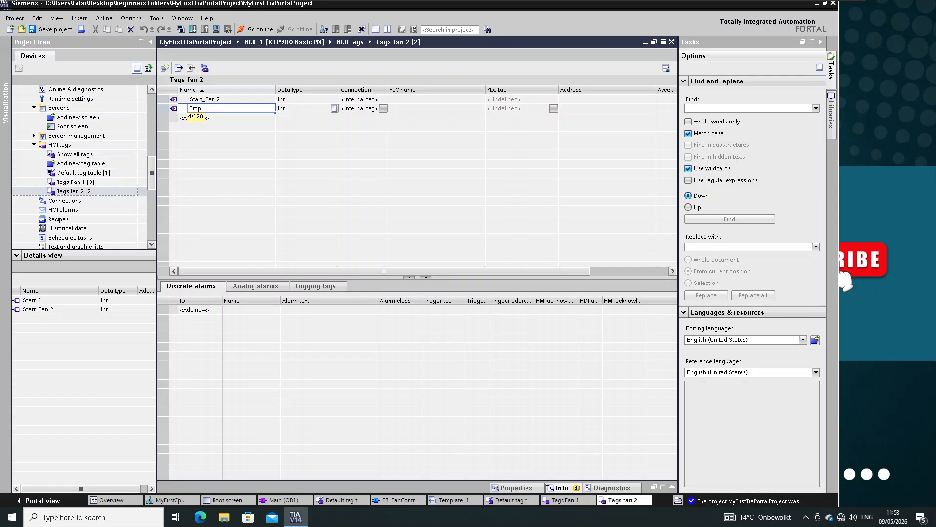
type("_Fan 2")
key("Return")
key("Return")
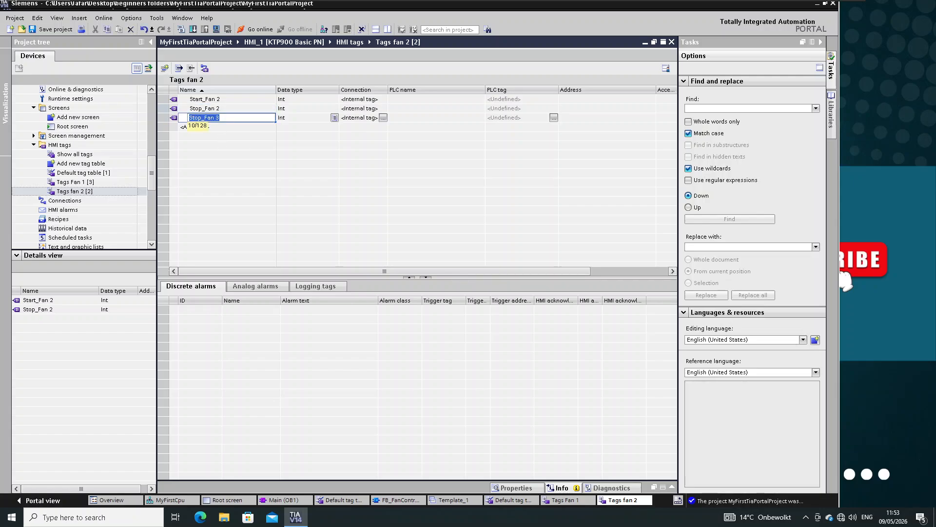
type("Fan 2")
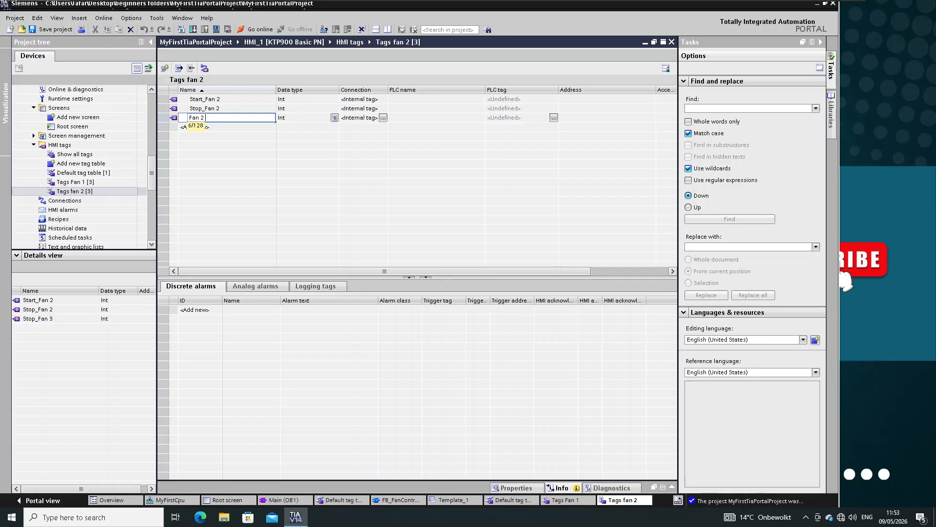
type(" running")
Link Start_Fan 2, Stop_Fan 2 and Fan 2 running to Start_PT, Stop_PB and Fan_Run of FB_FanControl1_2, and save the project.
left_click(73, 154)
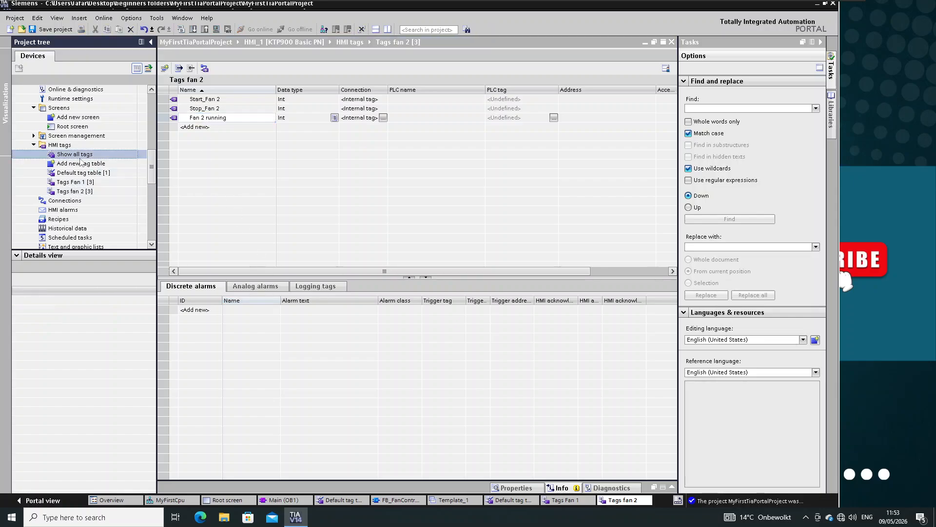
scroll(82, 163, "up", 3)
scroll(82, 163, "up", 5)
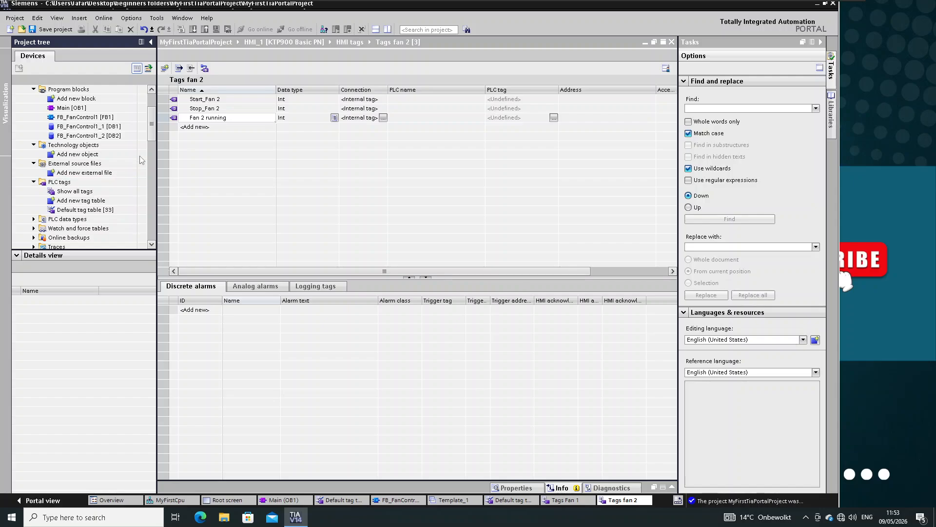
left_click(86, 136)
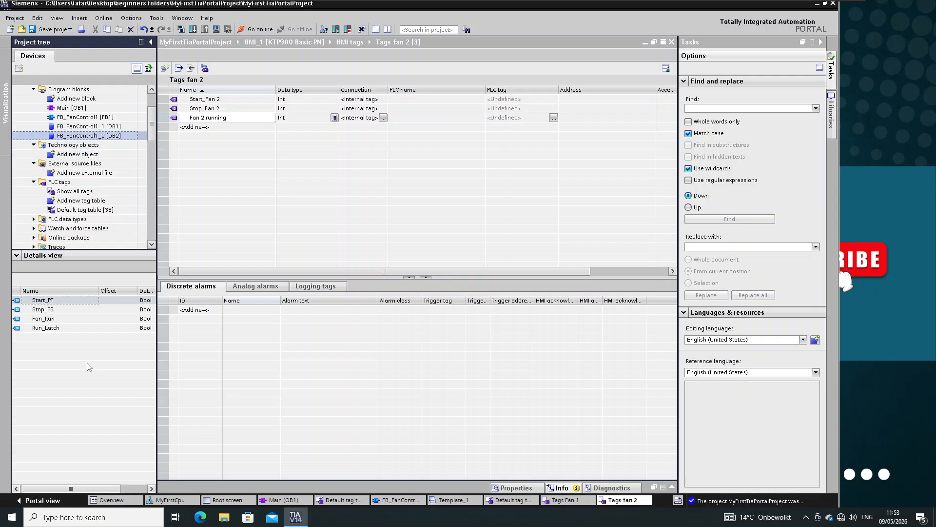
left_click_drag(46, 302, 507, 102)
left_click_drag(51, 310, 534, 112)
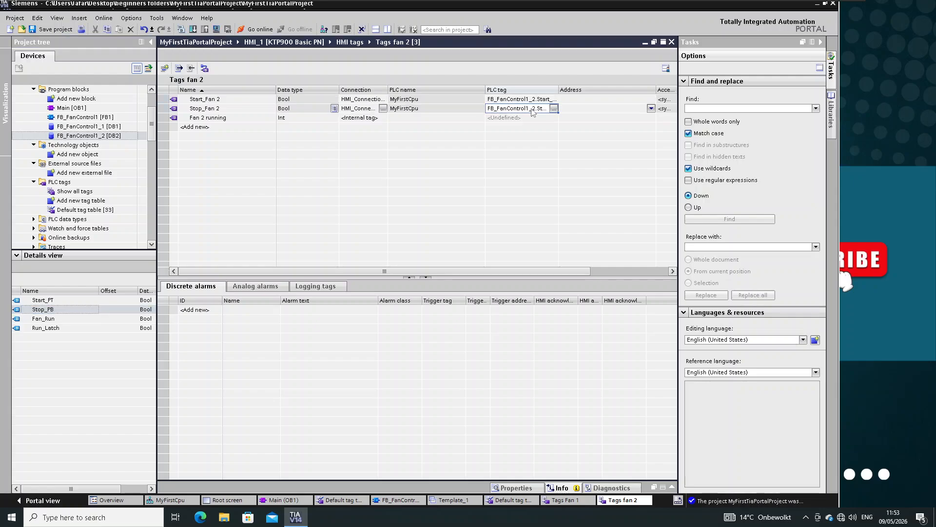
left_click_drag(51, 319, 511, 119)
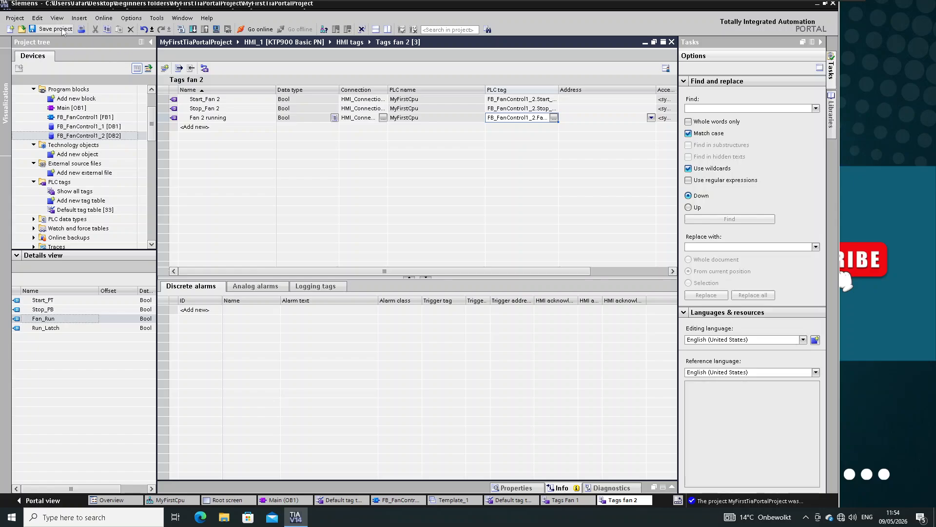
left_click(54, 29)
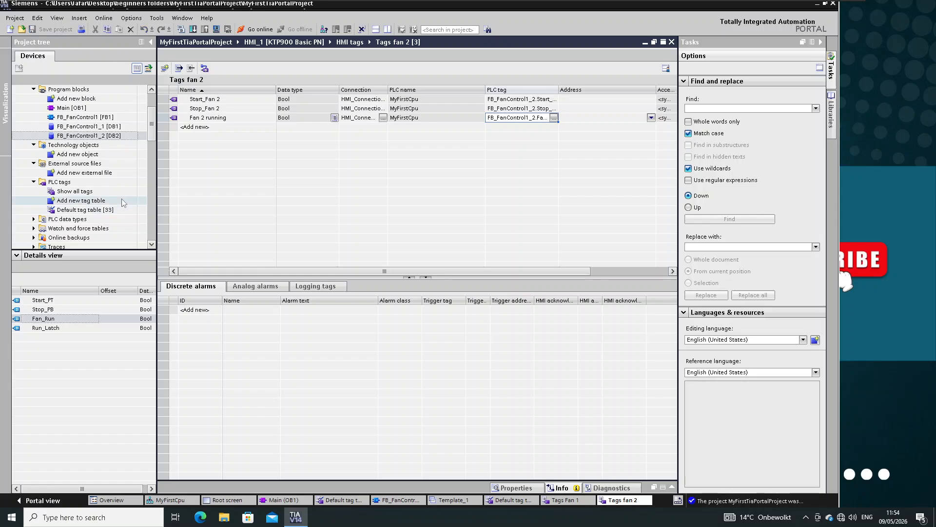
Open the Root screen and show the properties of Fan 1's Start button below a visible part of the screen layout.
scroll(122, 198, "down", 4)
scroll(122, 198, "down", 3)
double_click(68, 154)
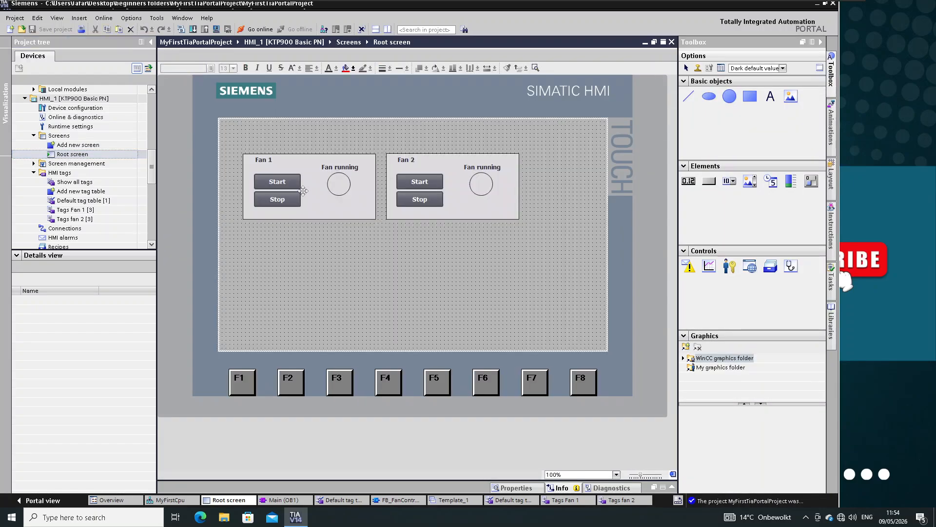
left_click(277, 182)
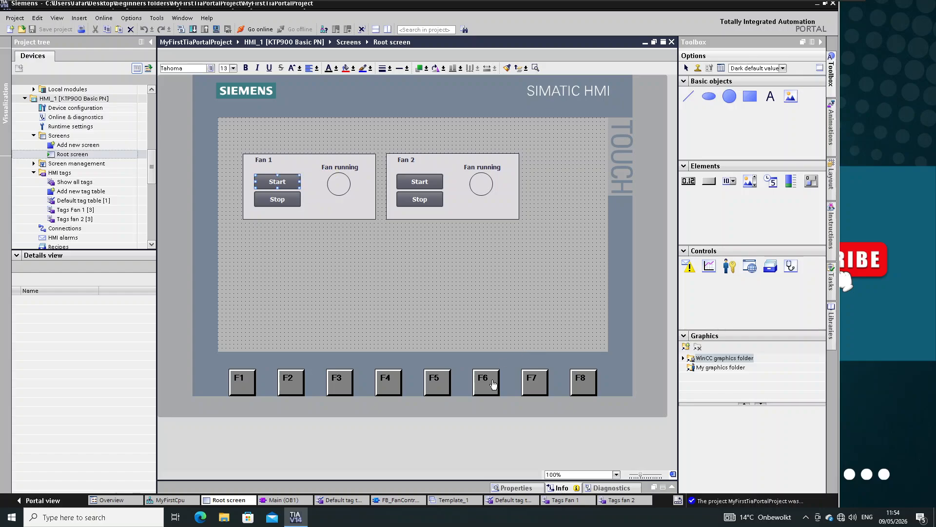
left_click(515, 488)
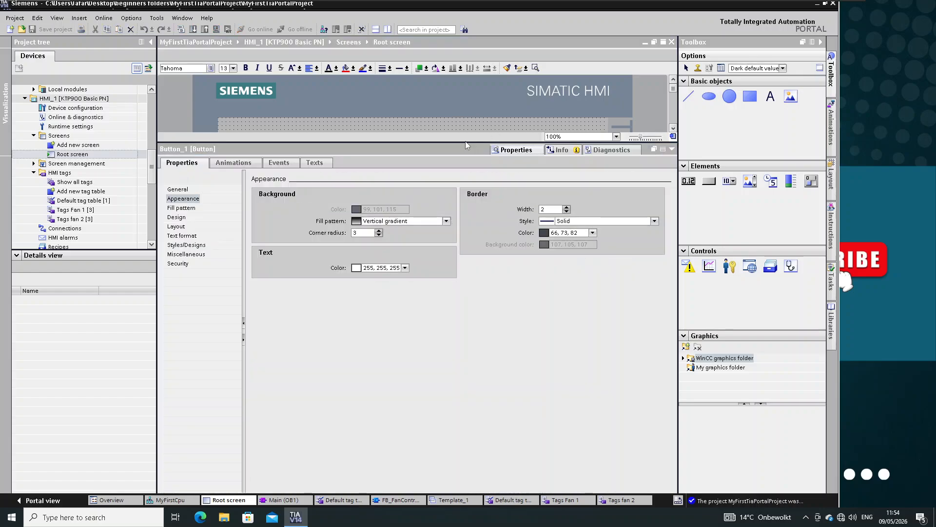
left_click_drag(465, 141, 481, 270)
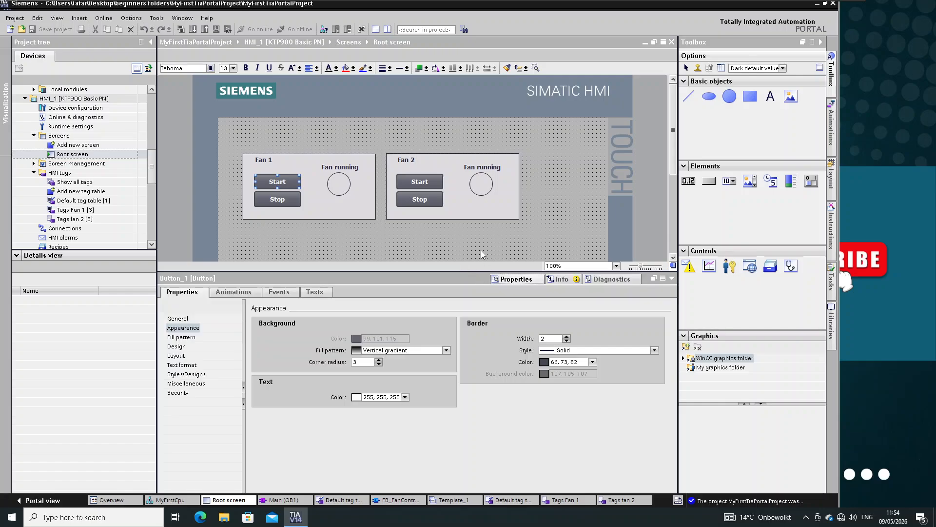
Add the SetBitWhileKeyPressed function to the Press event of Fan 1's Start button.
left_click(273, 293)
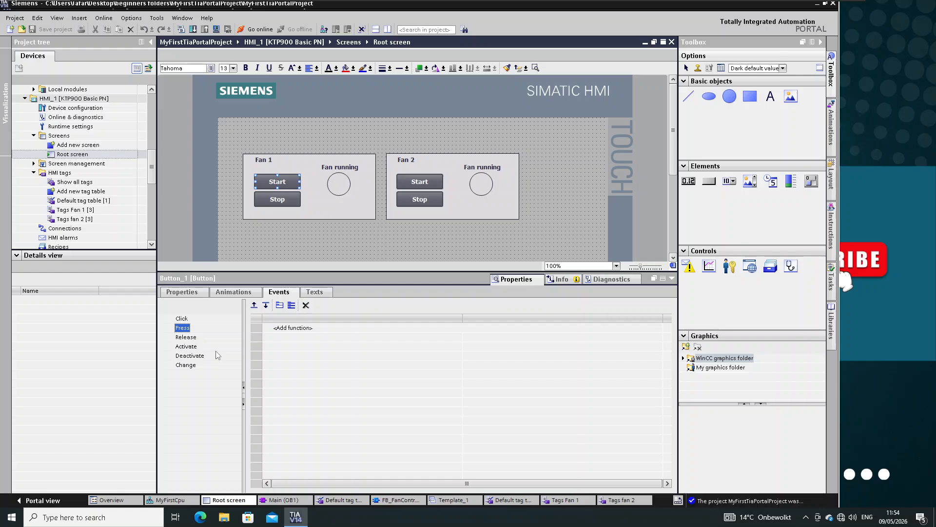
left_click(628, 328)
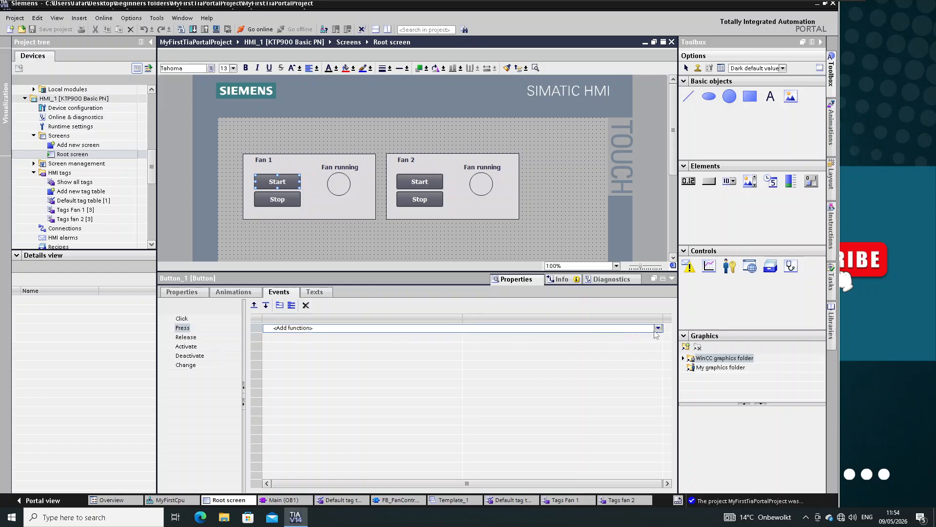
left_click(657, 328)
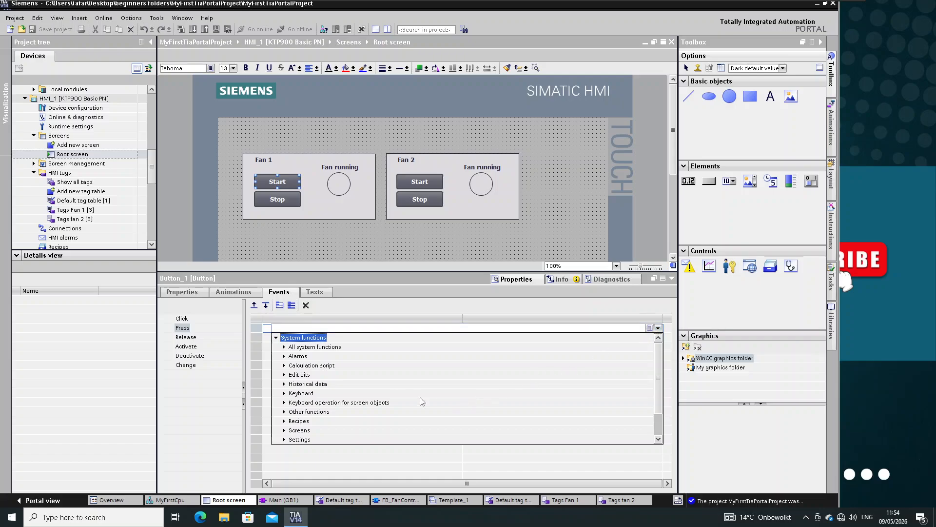
left_click(284, 374)
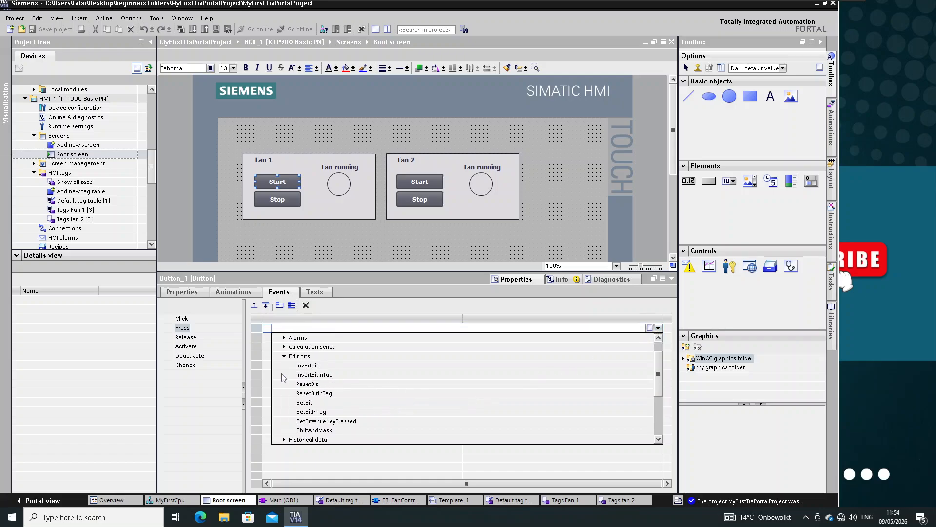
left_click(324, 421)
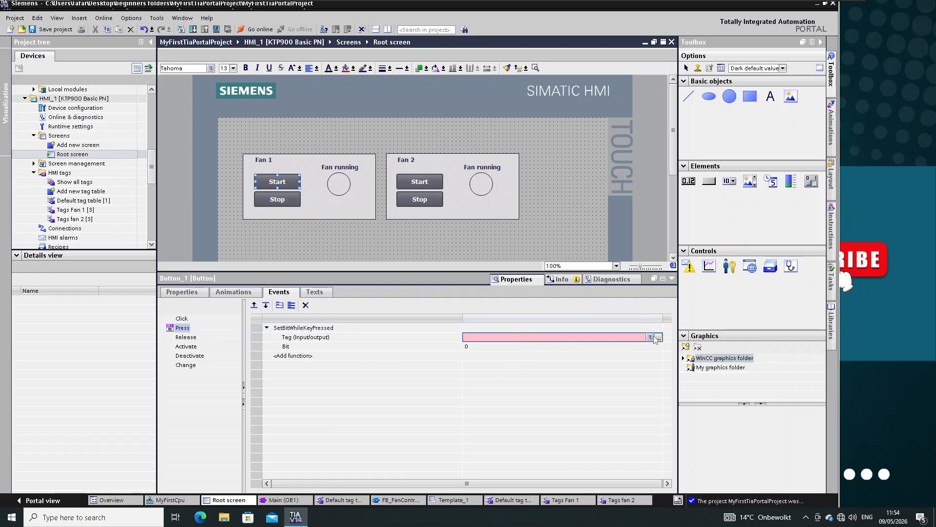
Assign the Start tag from Tags Fan 1 to the Start button's SetBitWhileKeyPressed function.
left_click(656, 337)
left_click(658, 337)
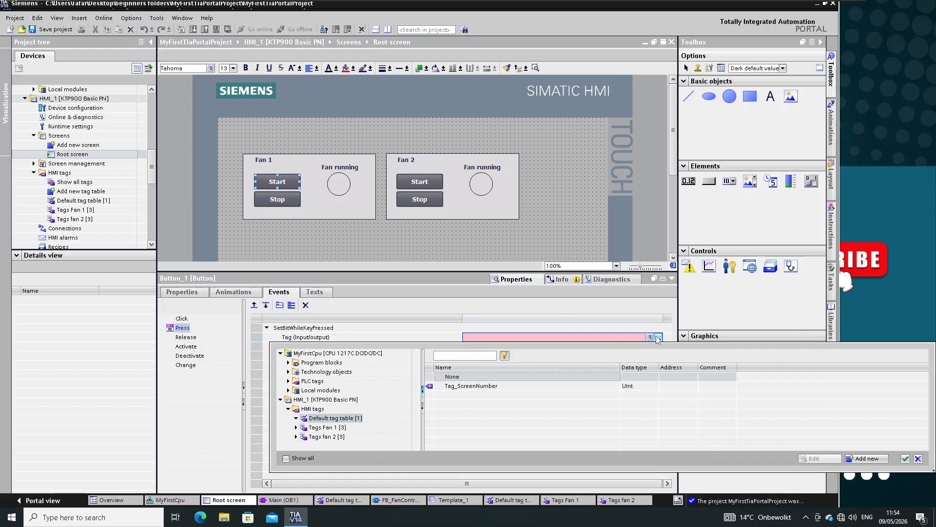
left_click(324, 428)
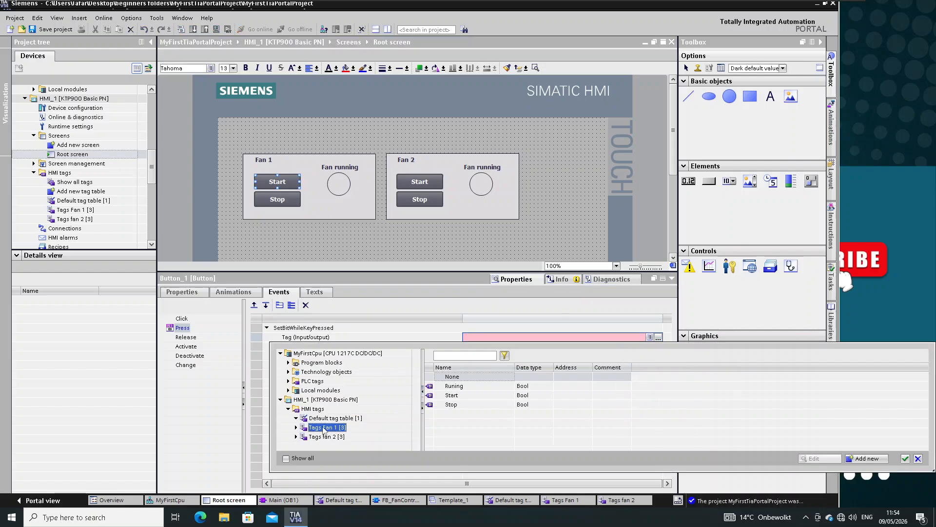
left_click(461, 395)
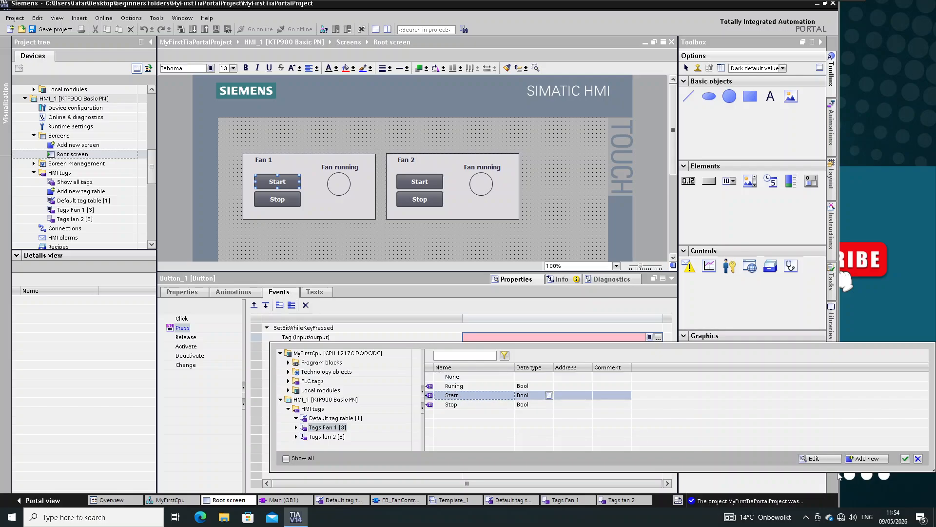
left_click(905, 459)
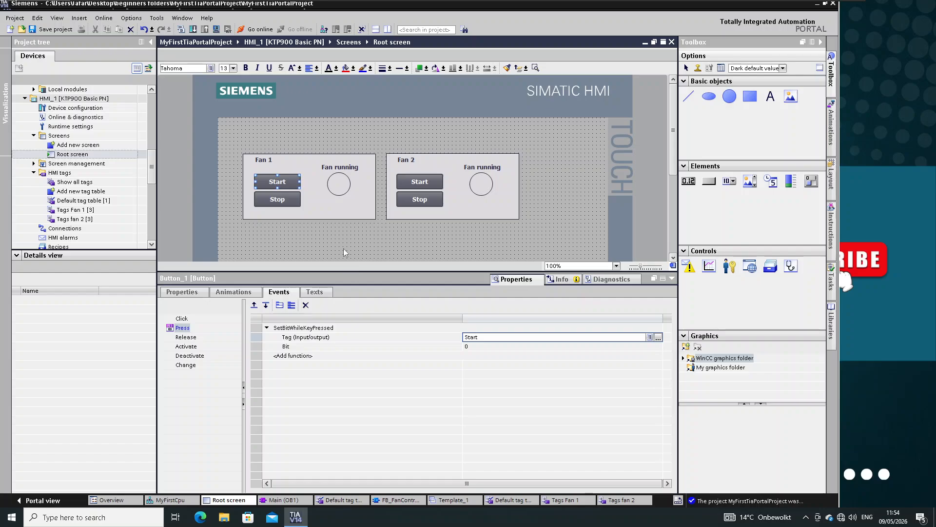
Add the SetBitWhileKeyPressed function to the Press event of Fan 1's Stop button.
left_click(291, 202)
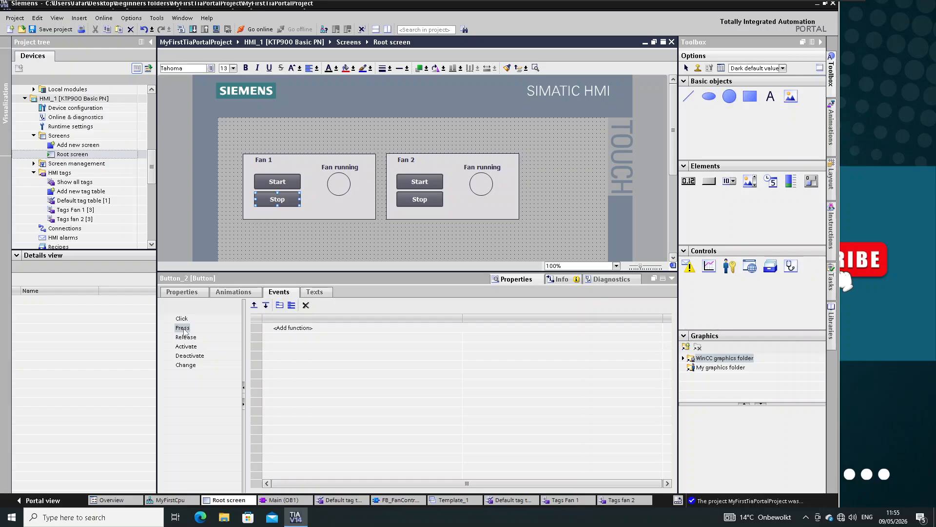
left_click(521, 330)
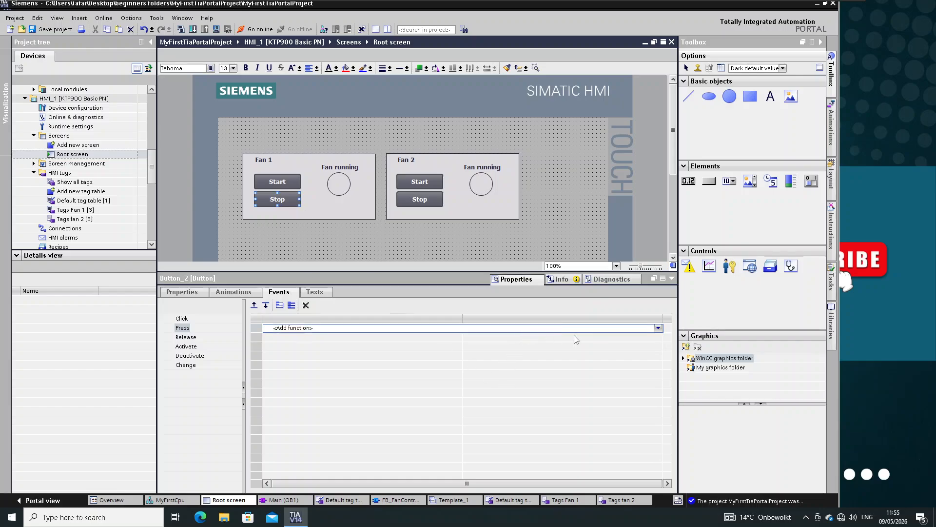
left_click(658, 328)
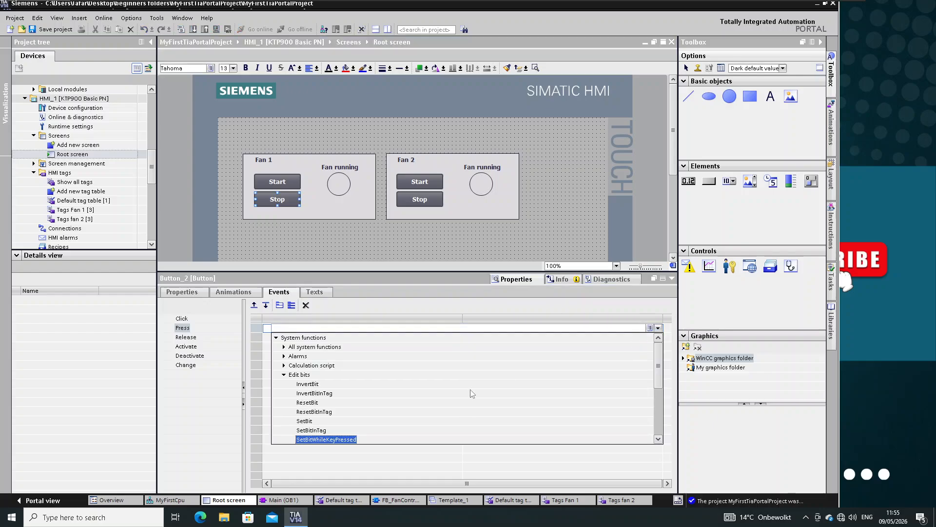
left_click(317, 441)
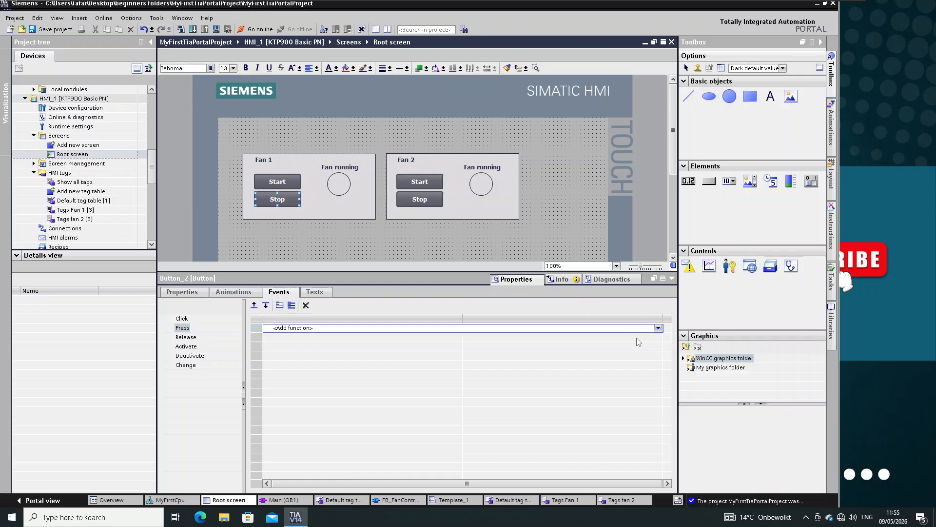
left_click(658, 328)
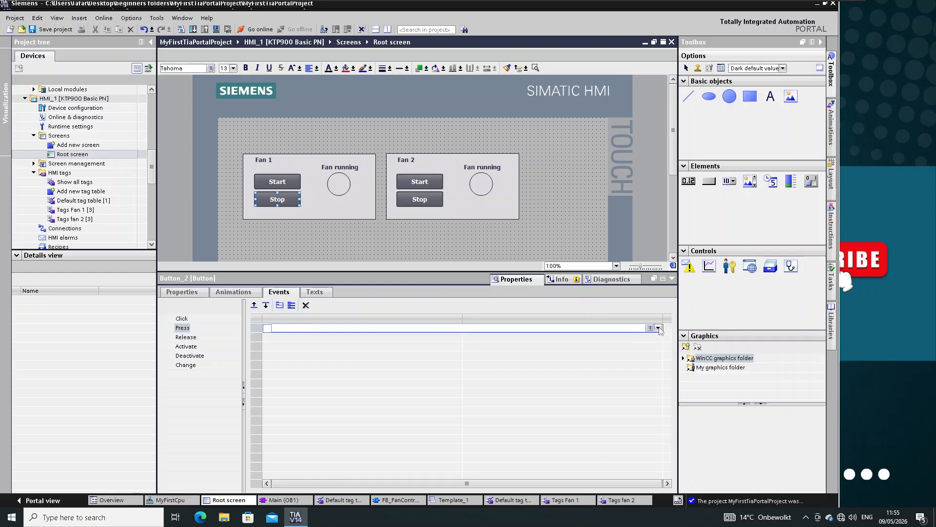
left_click(340, 439)
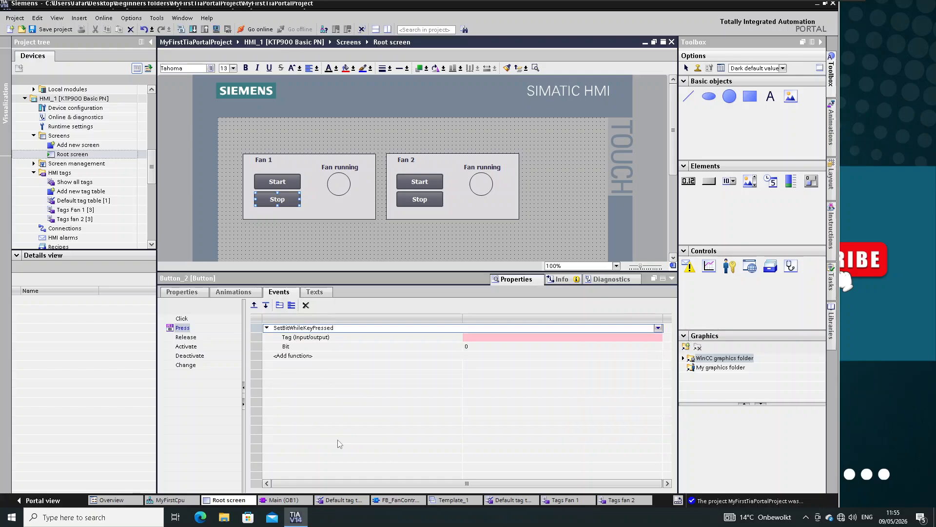
Assign the Stop tag from Tags Fan 1 to the Stop button's SetBitWhileKeyPressed function.
left_click(654, 338)
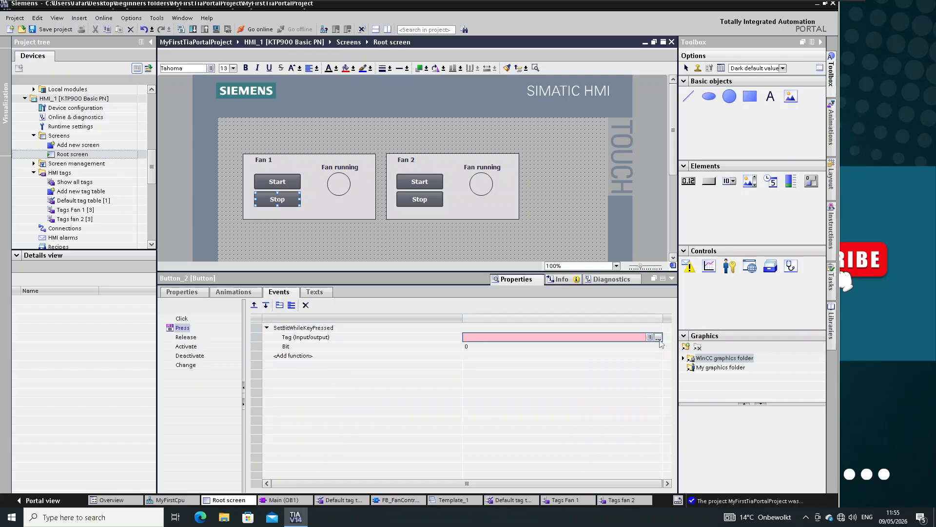
left_click(658, 337)
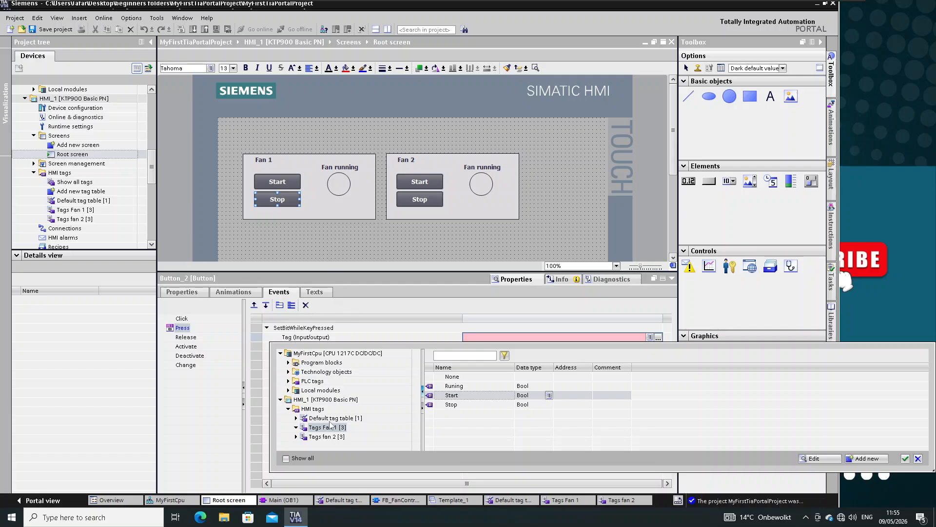
left_click(455, 406)
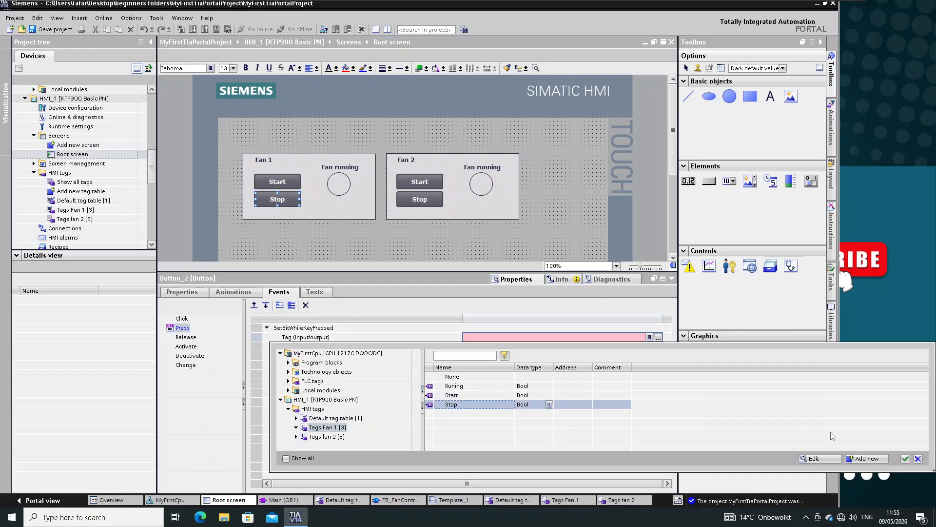
left_click(904, 458)
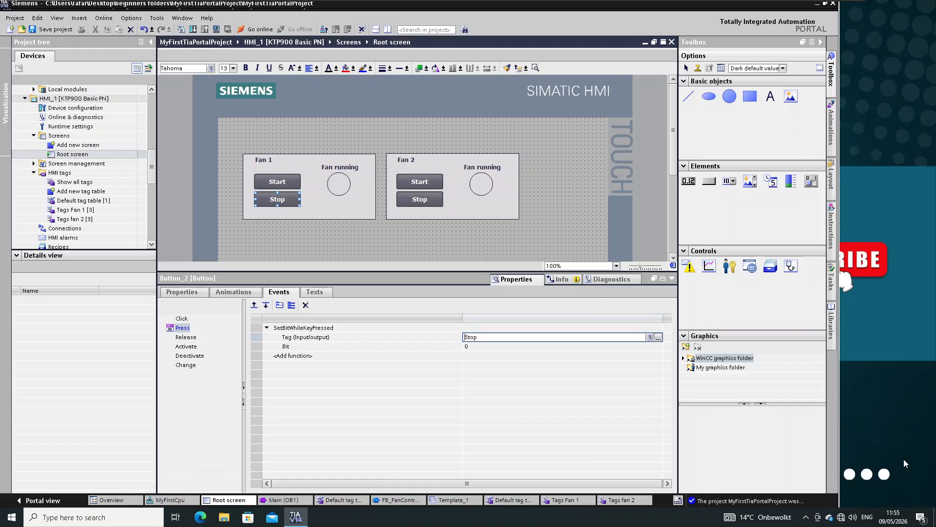
Add an Appearance animation to Fan 1's running indicator circle and link it to the Runing tag from Tags Fan 1.
left_click(339, 182)
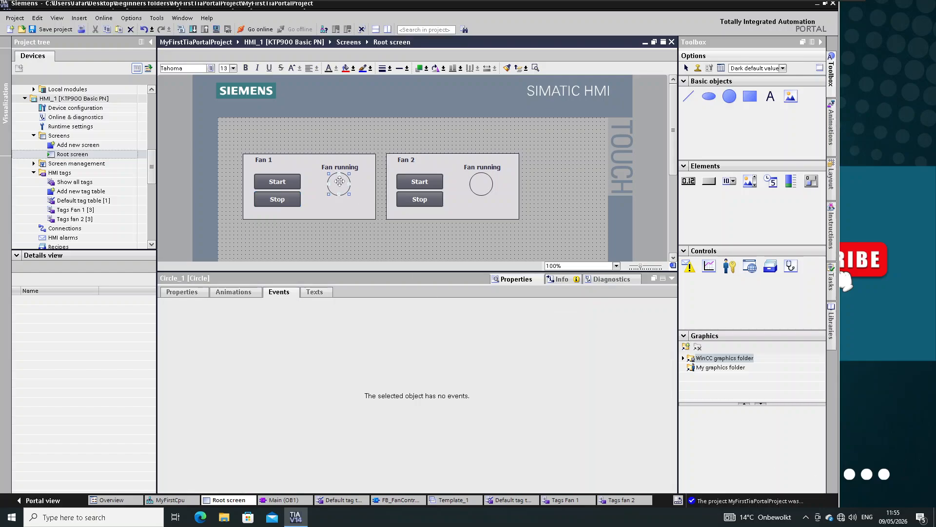
left_click(234, 292)
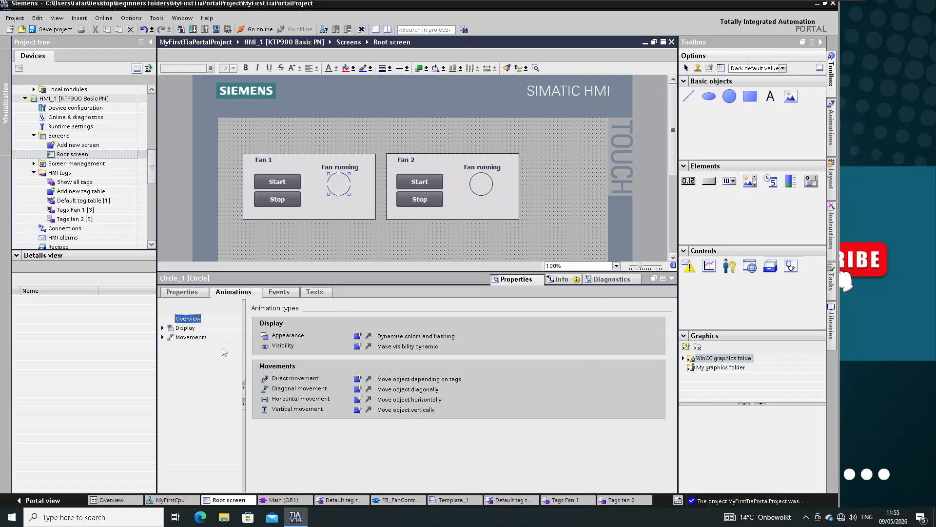
left_click(358, 337)
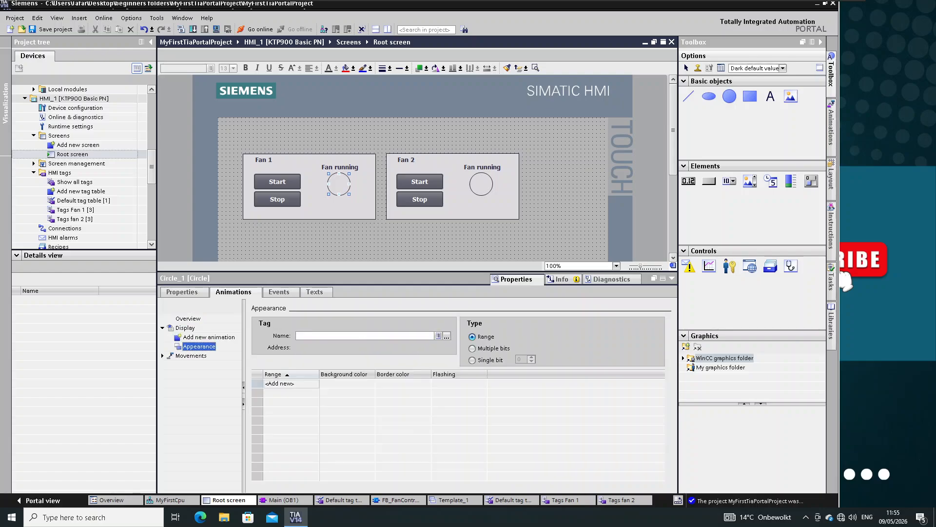
left_click(446, 335)
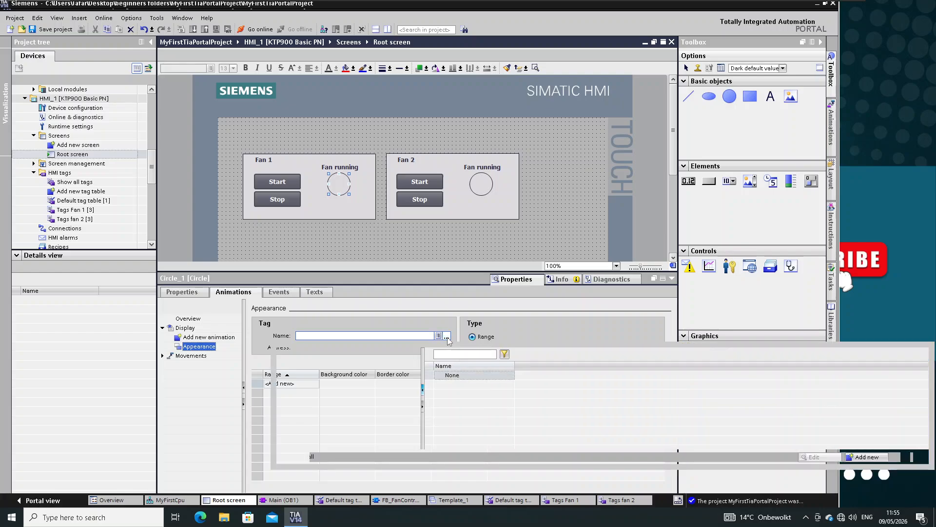
left_click(456, 387)
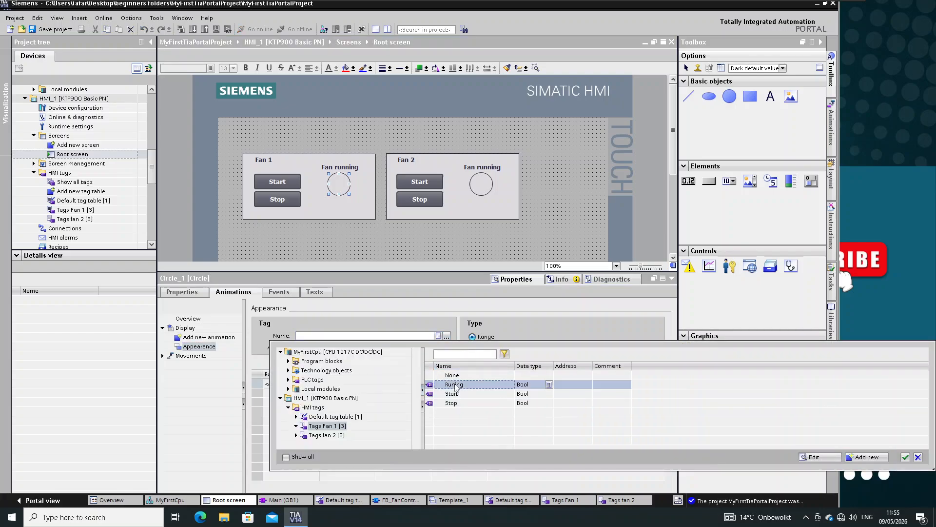
left_click(905, 457)
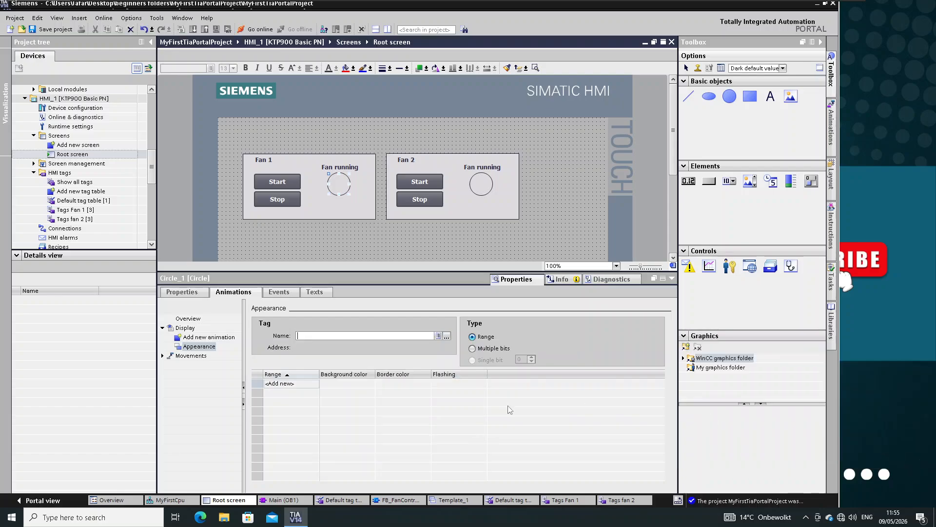
Add range 0 to the circle's appearance animation with background color 0, 130, 0 and border color 0, 255, 0.
double_click(302, 385)
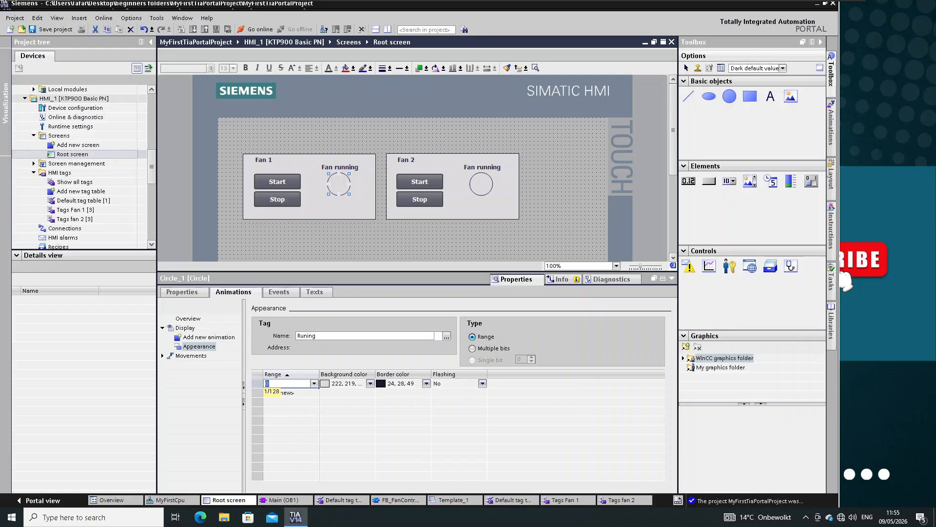
left_click(371, 383)
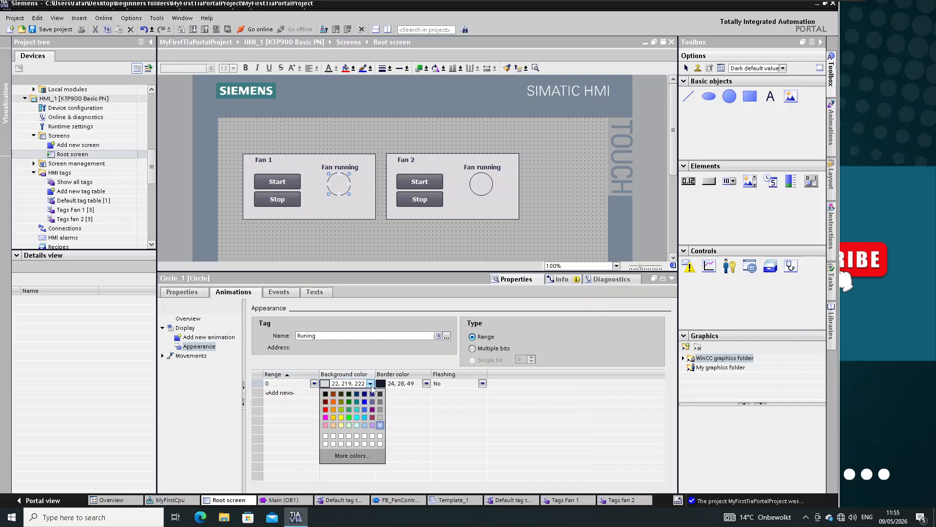
left_click(349, 402)
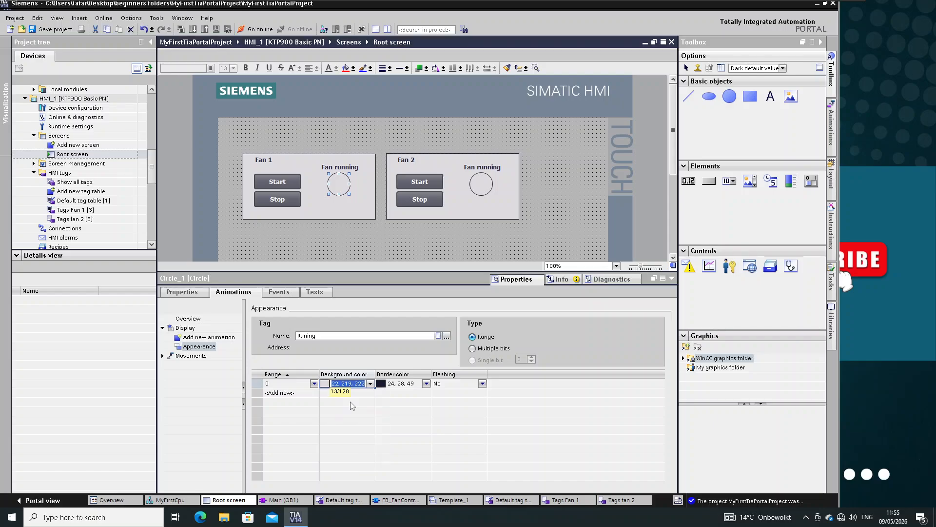
left_click(426, 383)
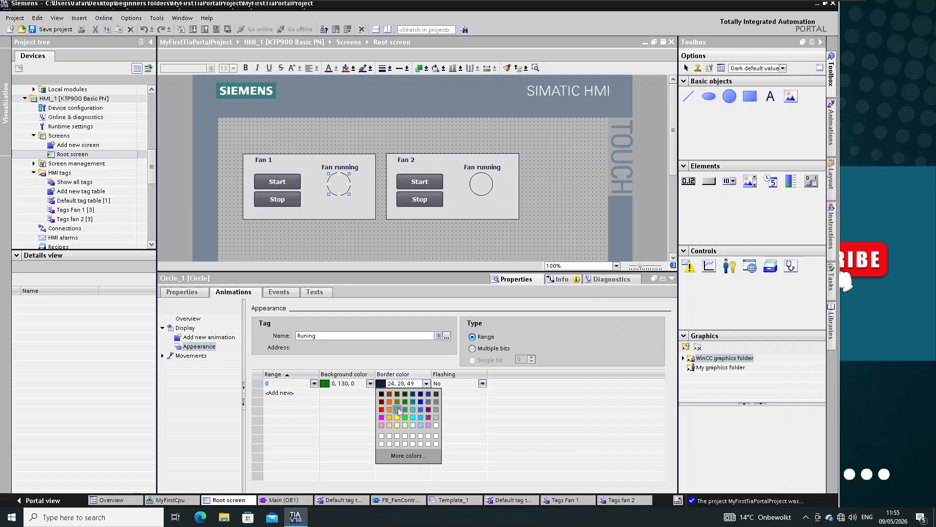
left_click(408, 418)
Add range 1 to the circle's appearance animation with background color 132, 0, 0 and border color 255, 0, 0.
left_click(299, 395)
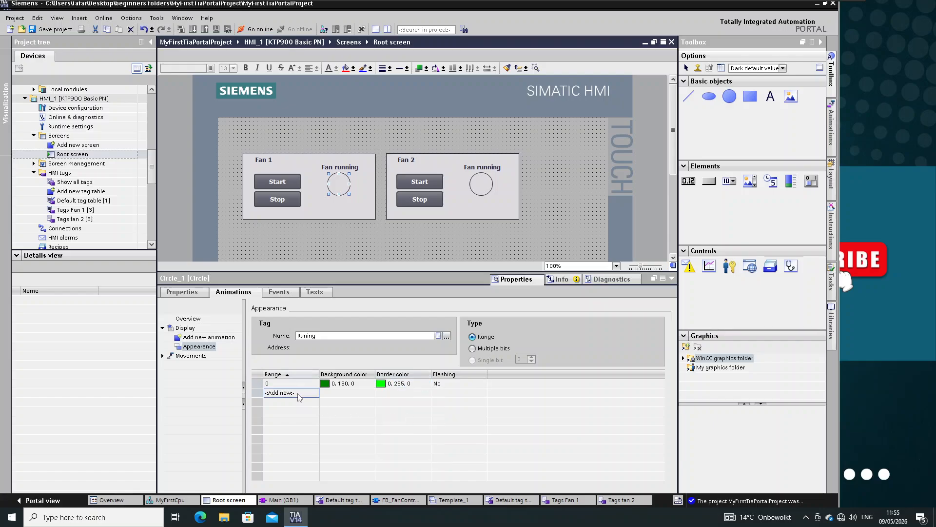
left_click(299, 395)
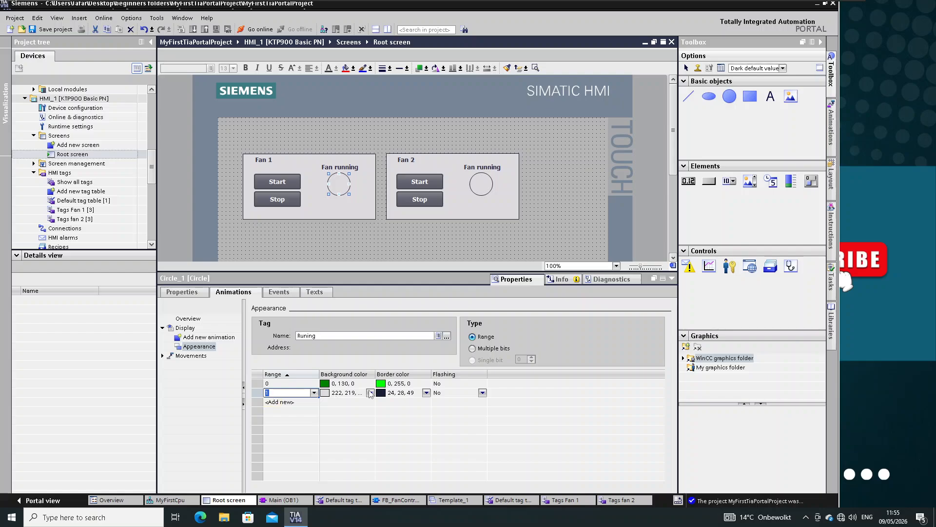
left_click(370, 393)
left_click(326, 416)
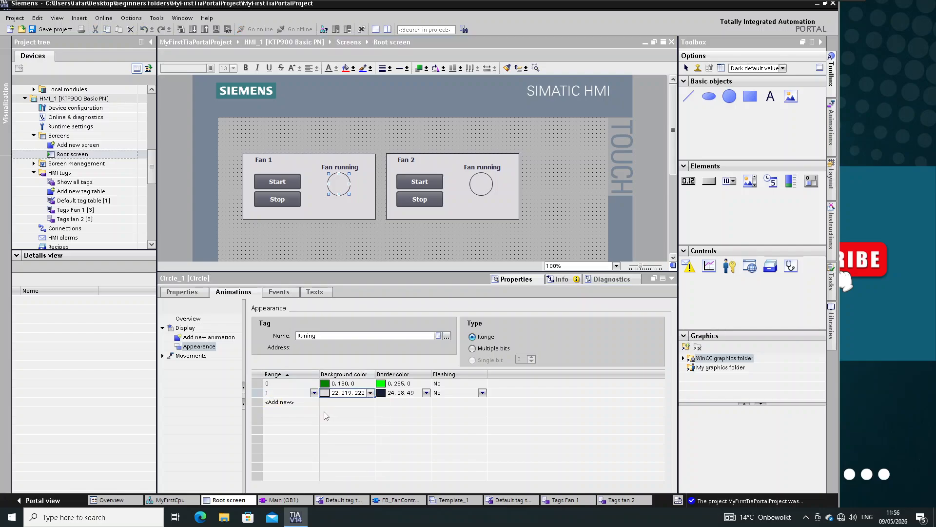
left_click(427, 393)
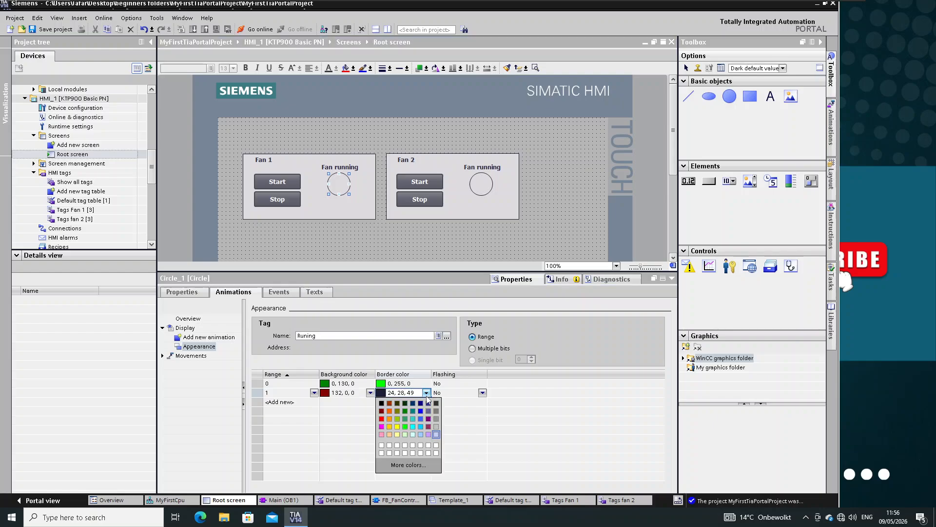
left_click(382, 419)
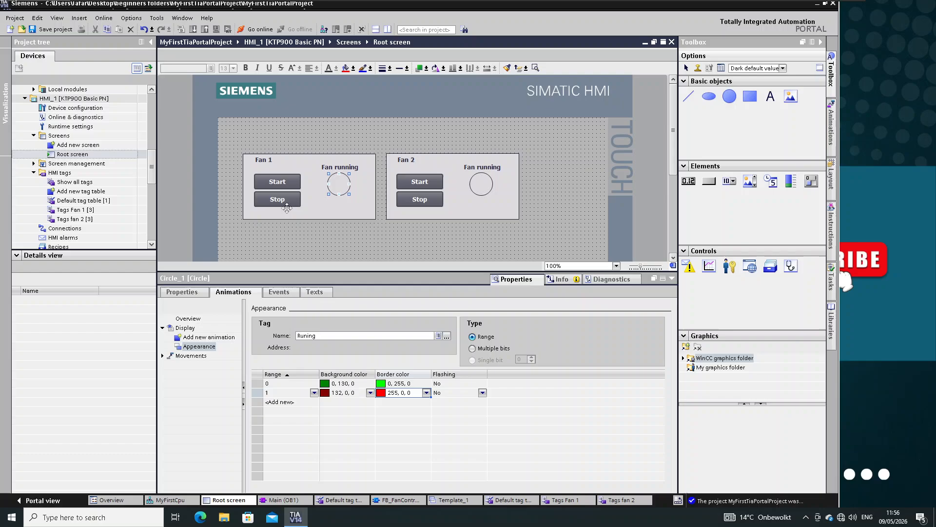
Add an Appearance animation to Fan 1's Start button and link it to the Start tag from Tags Fan 1.
left_click(278, 183)
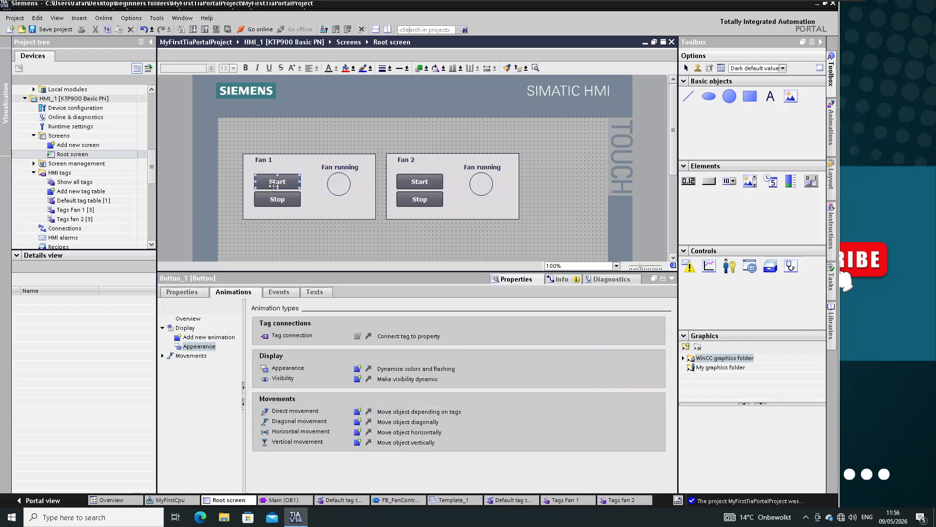
left_click(358, 372)
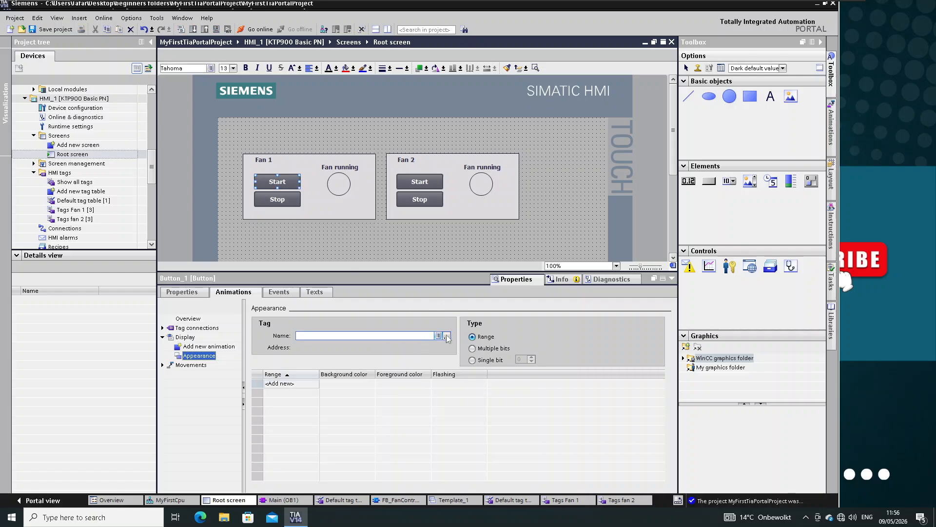
left_click(447, 338)
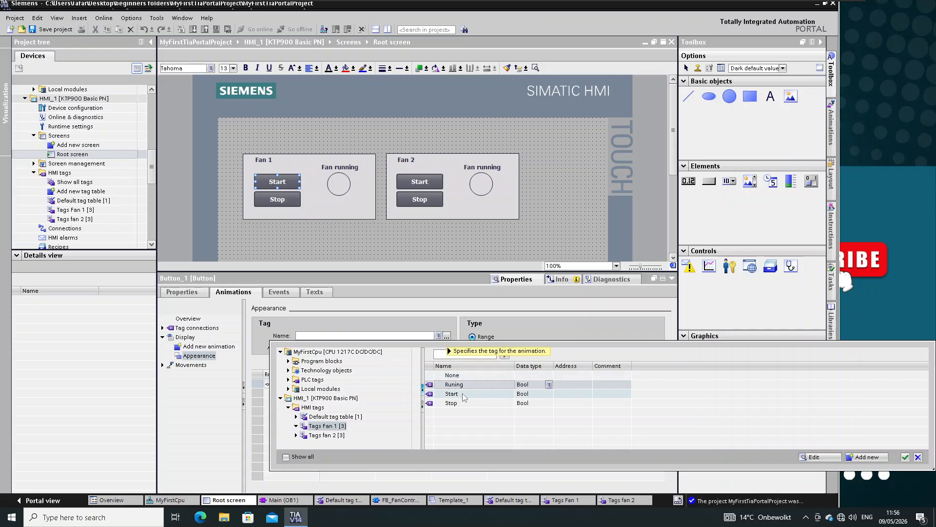
double_click(461, 395)
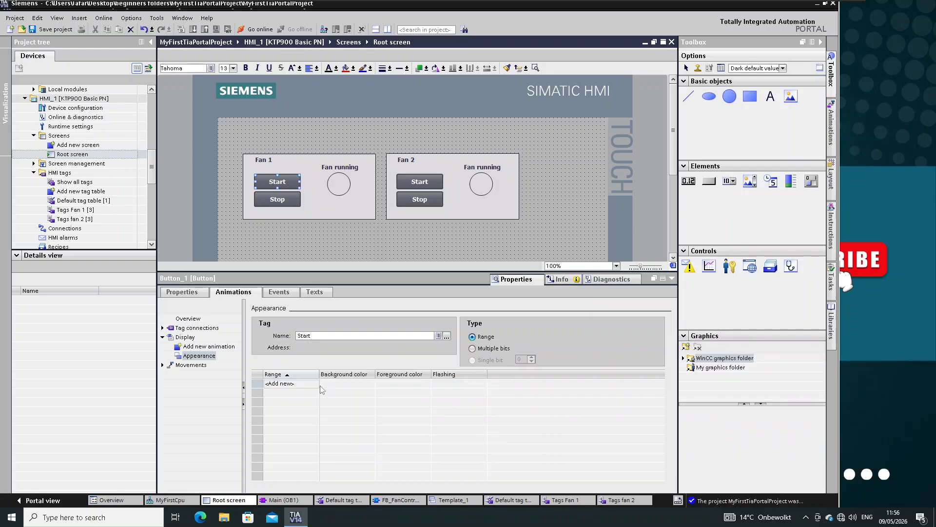
Add ranges 0 and 1 to the Start button's animation, giving range 1 background color 49, 154, 99 and foreground color 0, 255, 0.
left_click(299, 384)
left_click(308, 393)
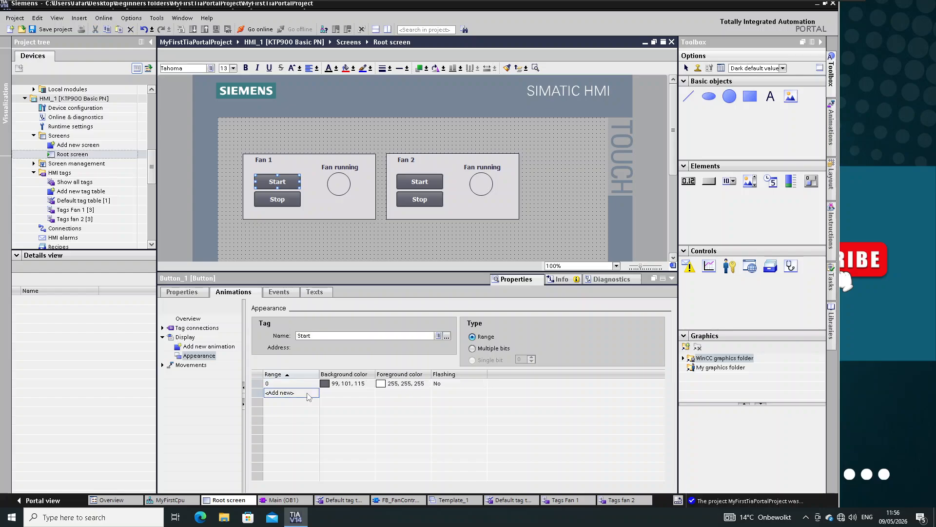
left_click(310, 394)
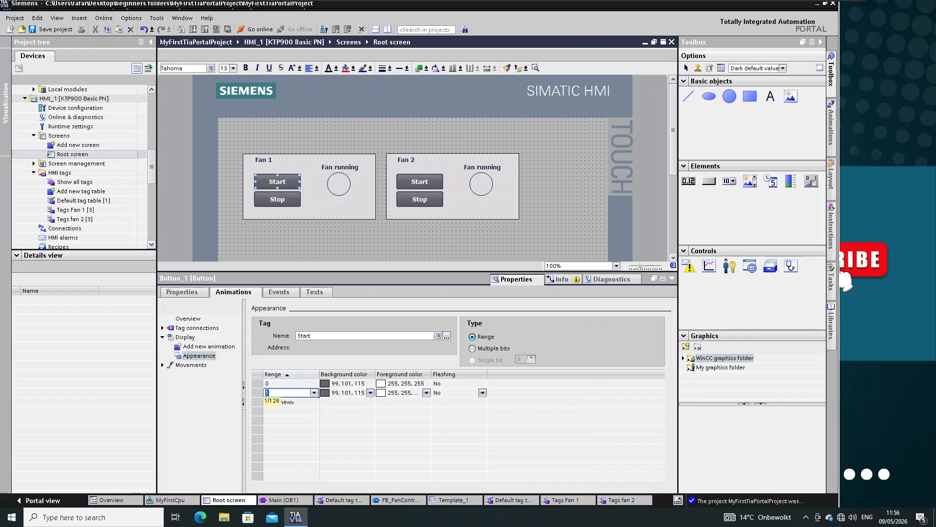
left_click(370, 393)
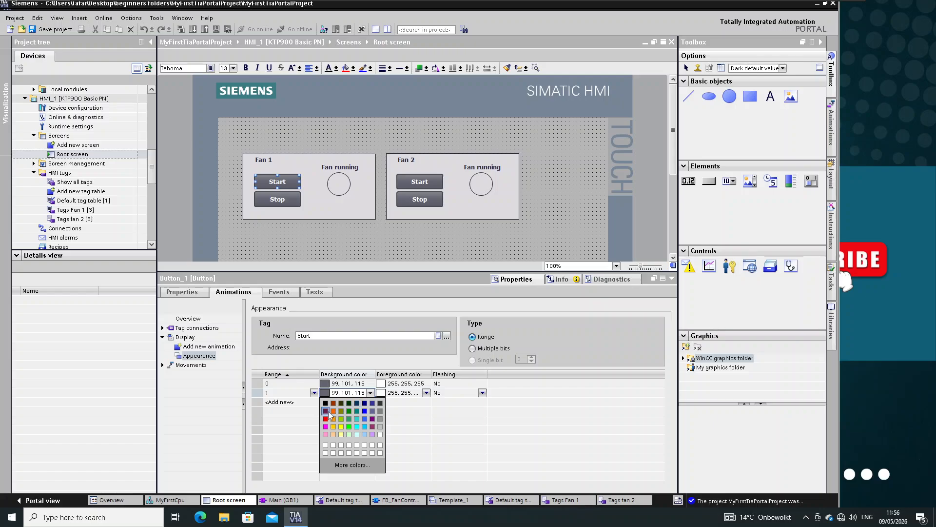
left_click(349, 418)
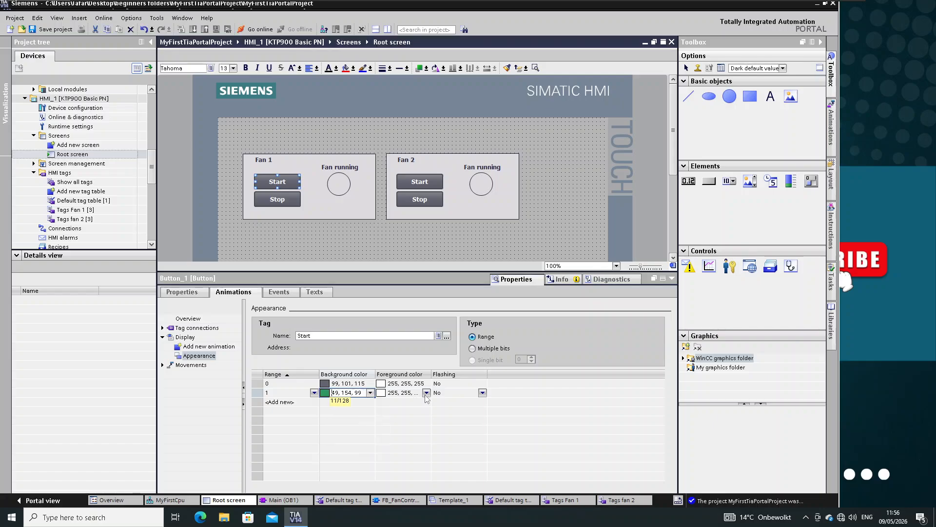
left_click(424, 395)
left_click(426, 393)
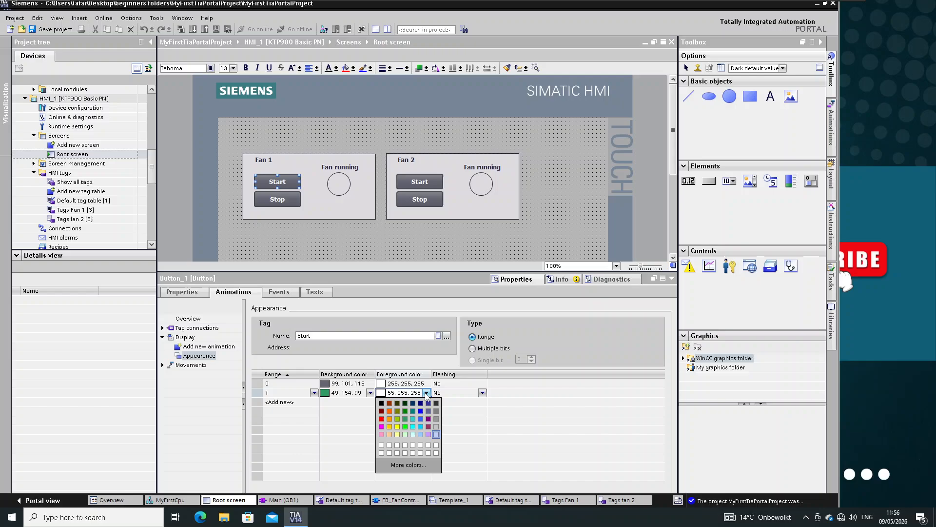
left_click(404, 429)
type("0, 255, 0")
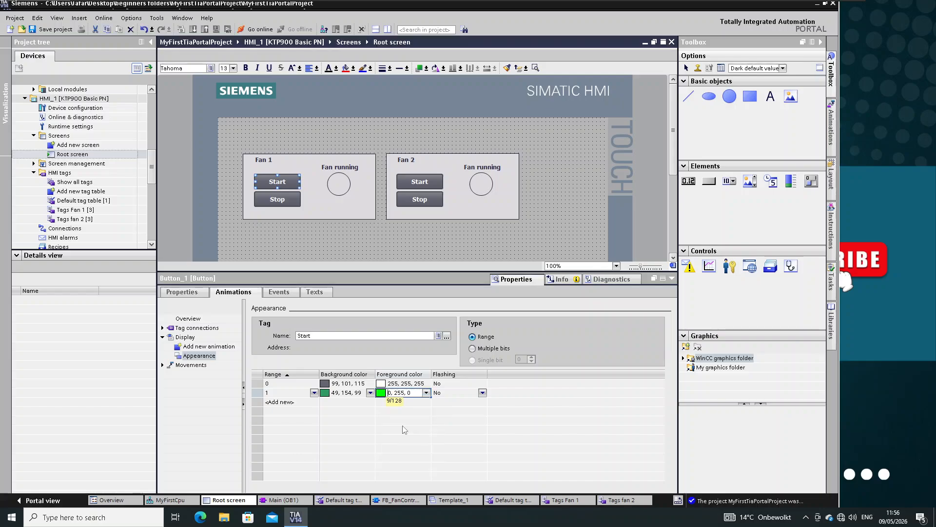
Add an Appearance animation to Fan 1's Stop button and link it to the Stop tag from Tags Fan 1.
left_click(273, 198)
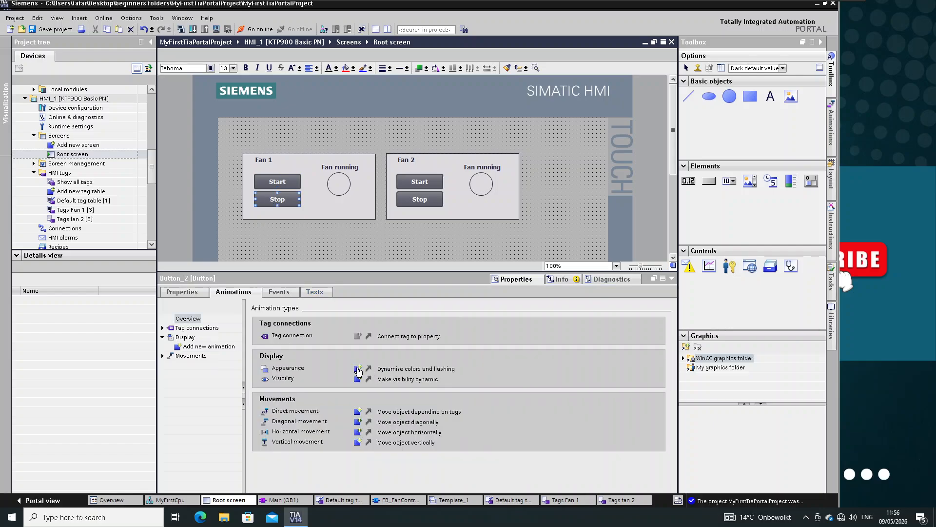
left_click(358, 371)
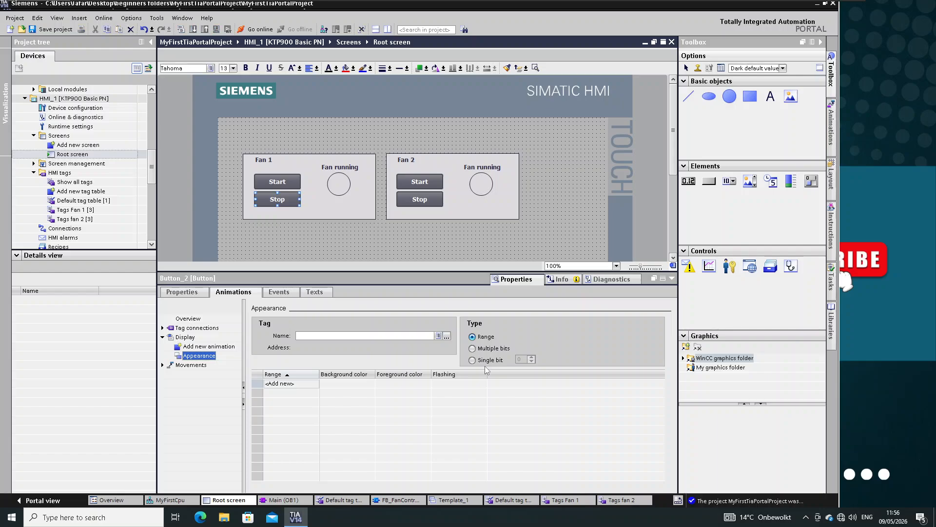
left_click(446, 336)
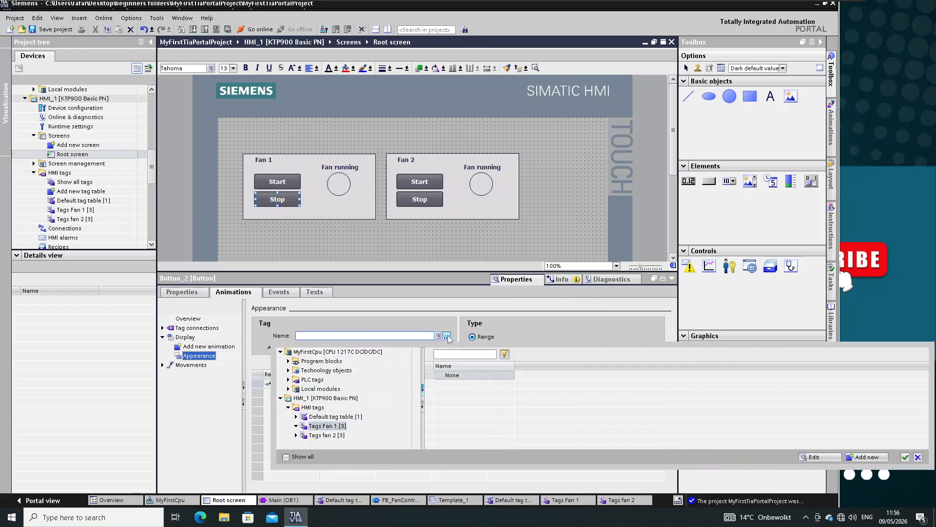
double_click(470, 400)
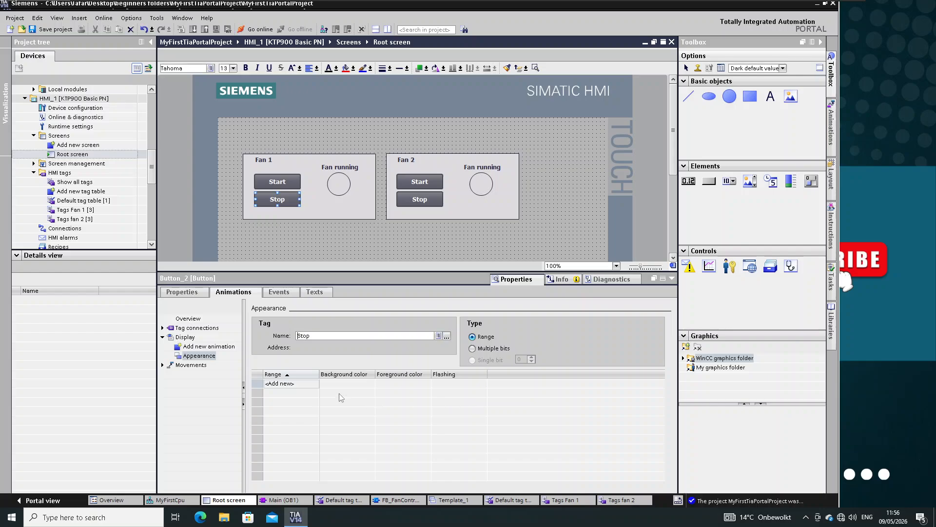
Add ranges 0 and 1 to the Stop button's animation, giving range 1 background color 49, 154, 99 and foreground color 0, 255, 0.
left_click(310, 387)
left_click(310, 393)
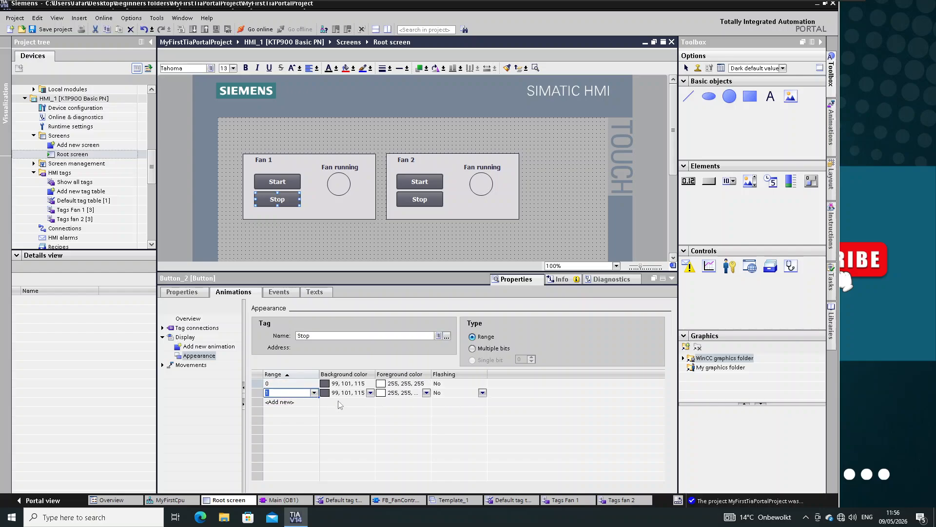
left_click(372, 393)
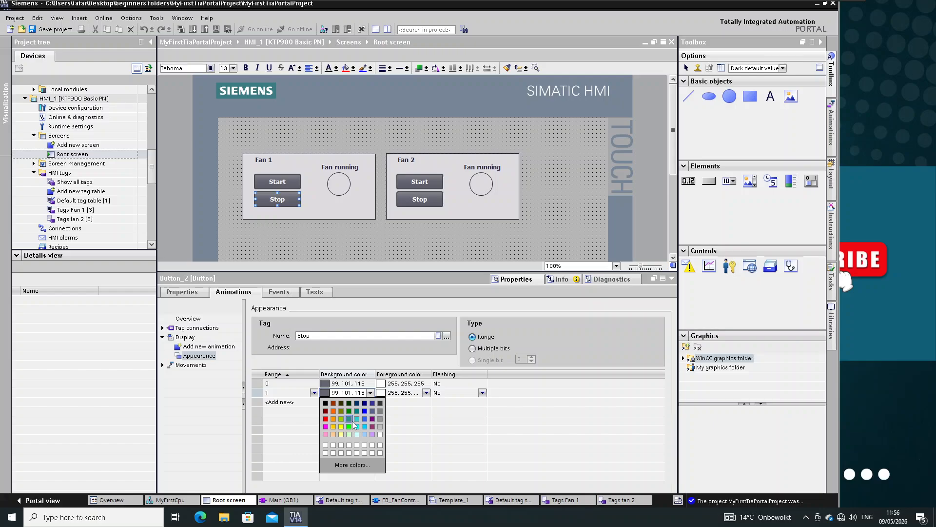
left_click(360, 421)
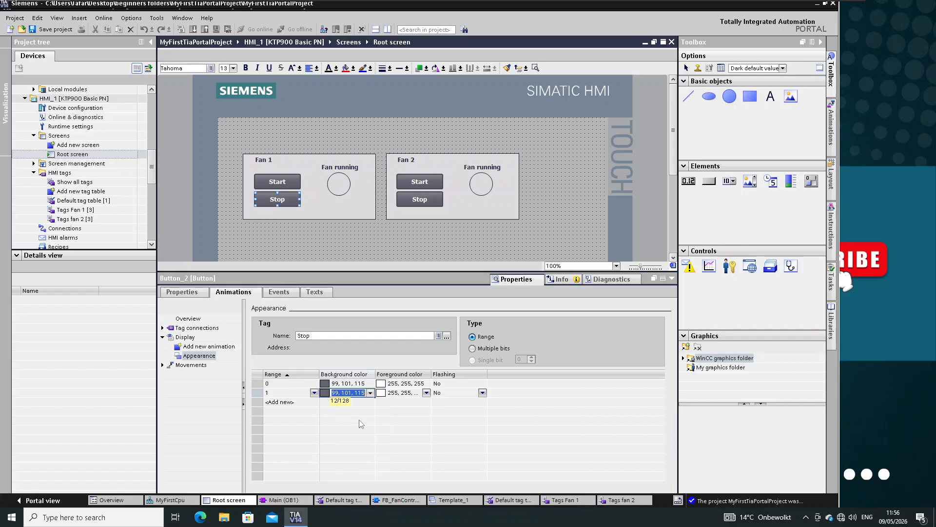
left_click(426, 393)
left_click(426, 392)
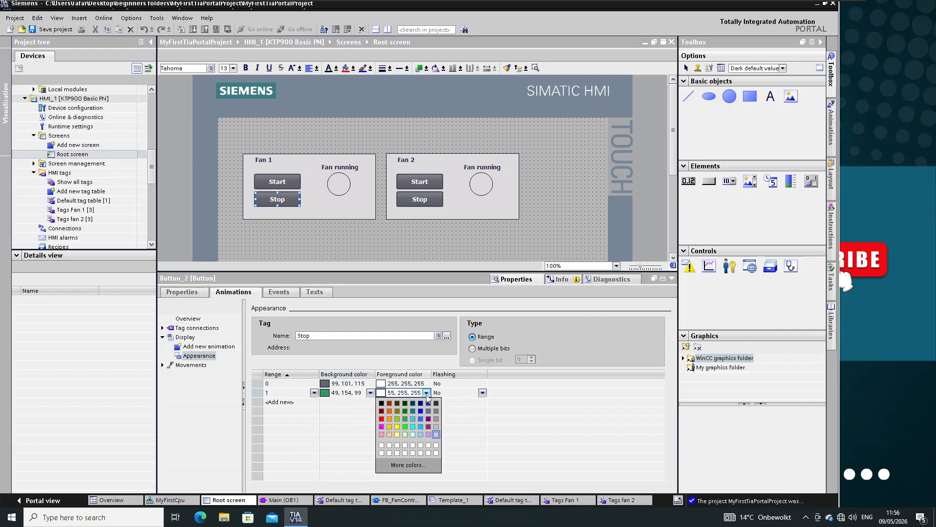
left_click(406, 427)
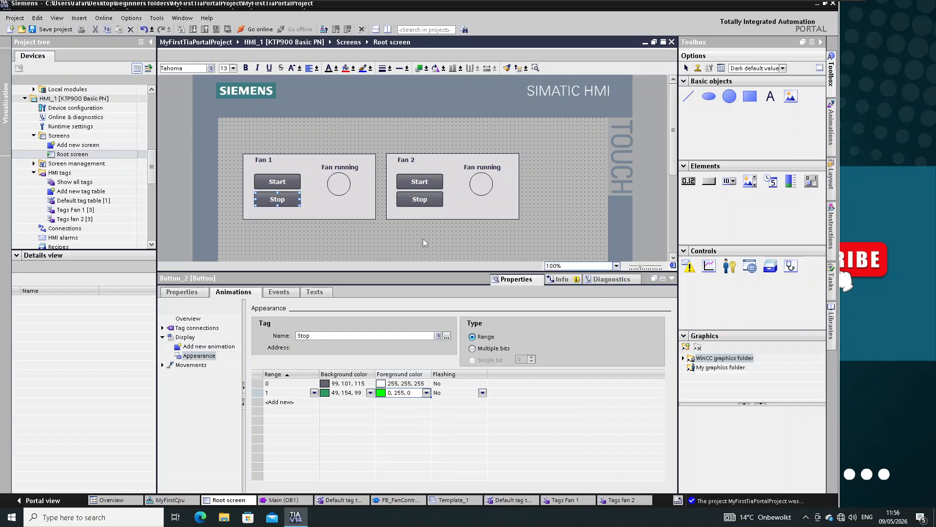
Assign SetBitWhileKeyPressed to the Press event of Fan 2's Start button, using the Start_Fan 2 tag from Tags fan 2.
left_click(424, 182)
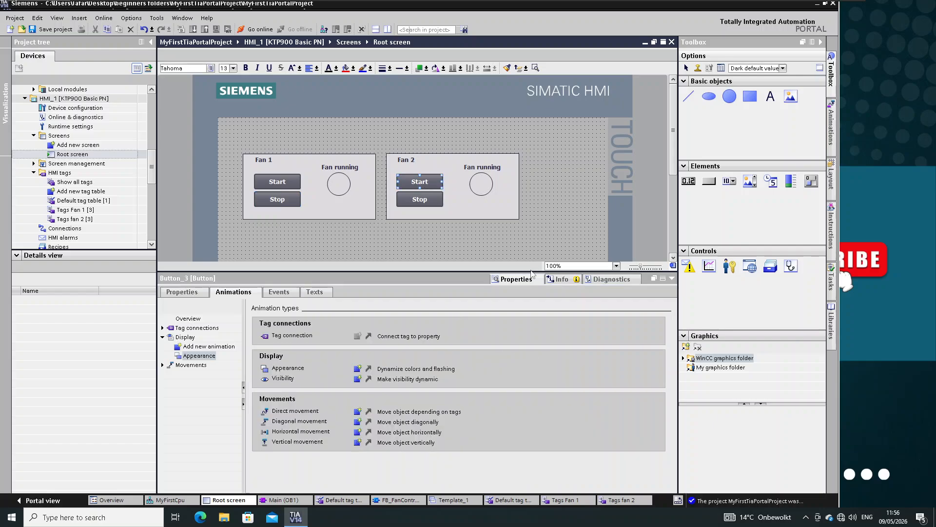
left_click(282, 294)
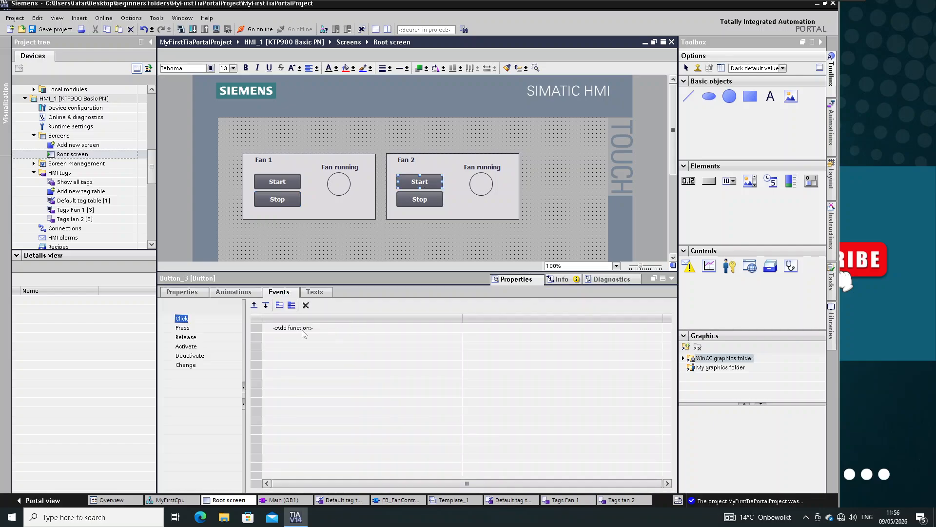
left_click(183, 329)
left_click(612, 331)
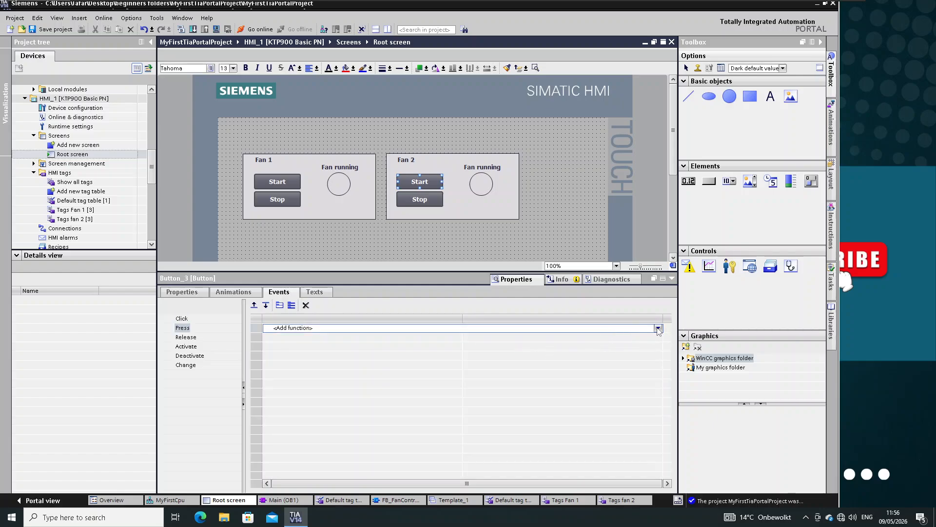
left_click(659, 328)
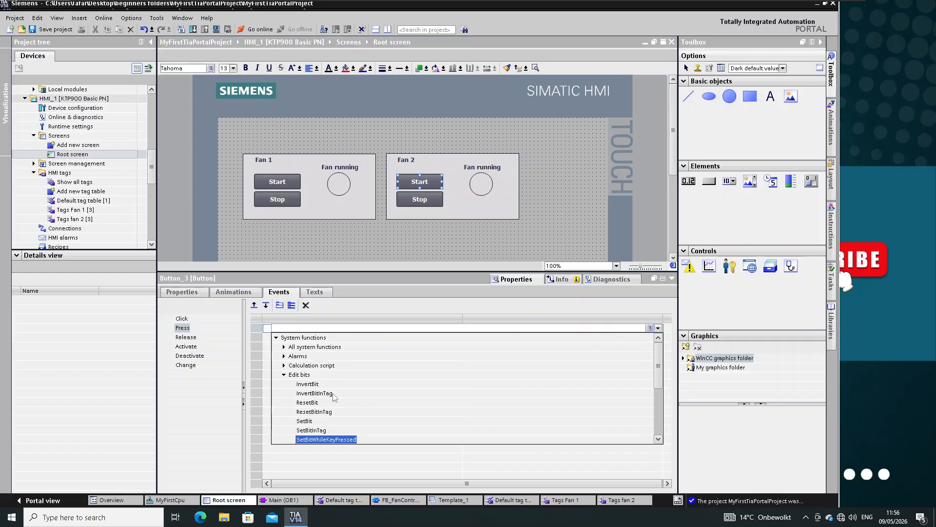
left_click(317, 439)
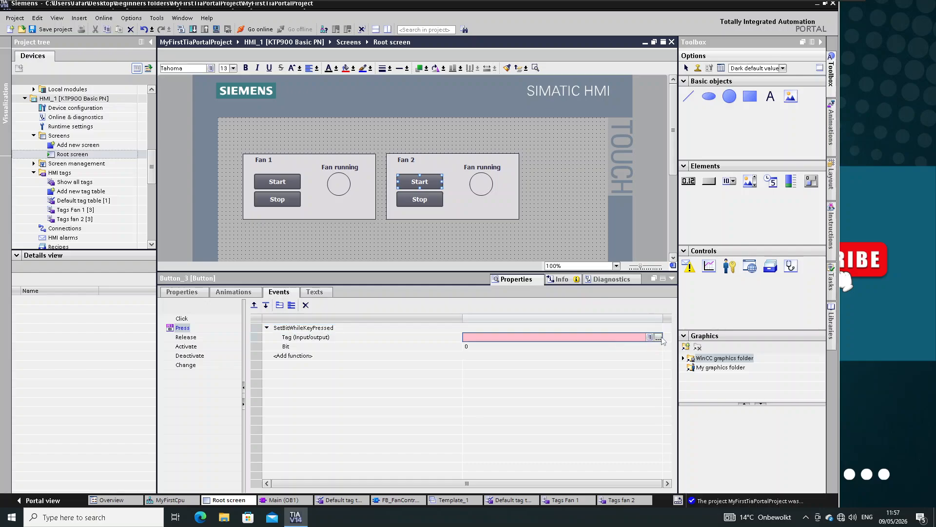
left_click(658, 337)
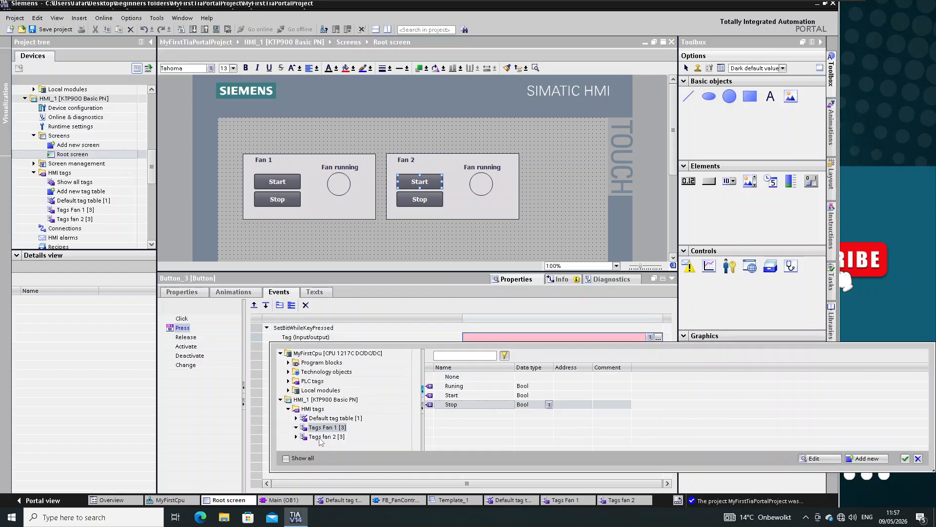
left_click(320, 438)
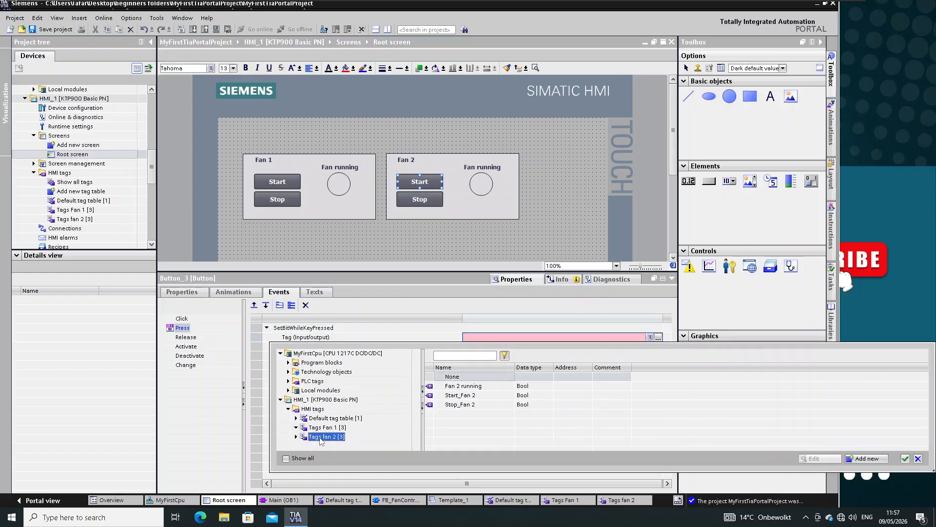
double_click(472, 396)
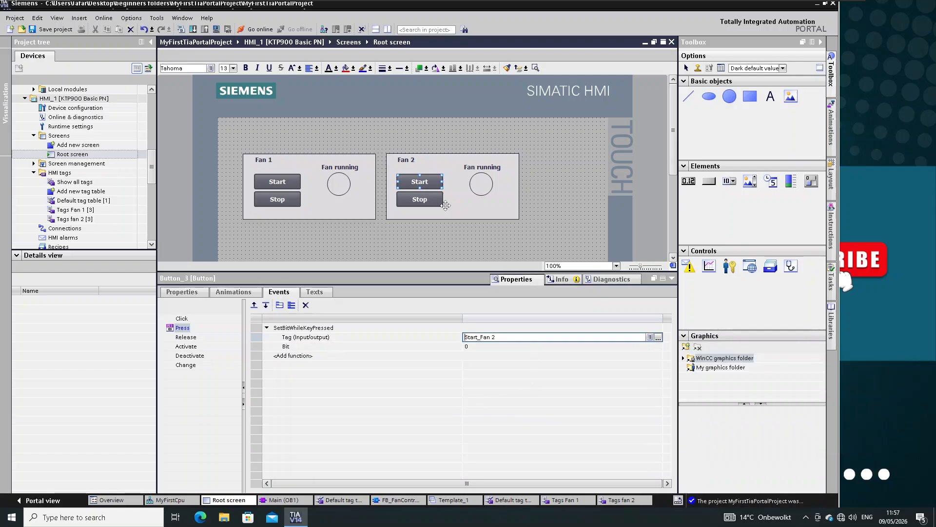
Assign SetBitWhileKeyPressed to the Press event of Fan 2's Stop button, using the Stop_Fan 2 tag.
left_click(444, 204)
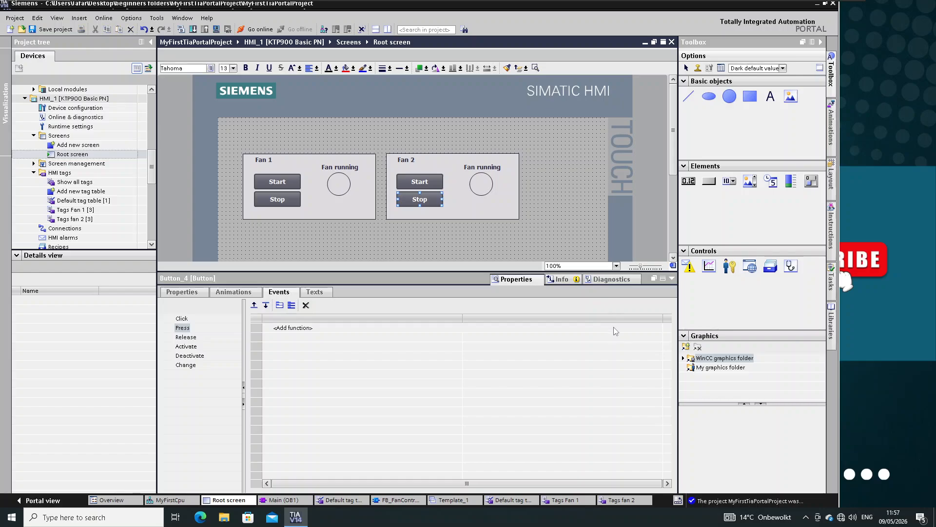
left_click(615, 330)
left_click(658, 328)
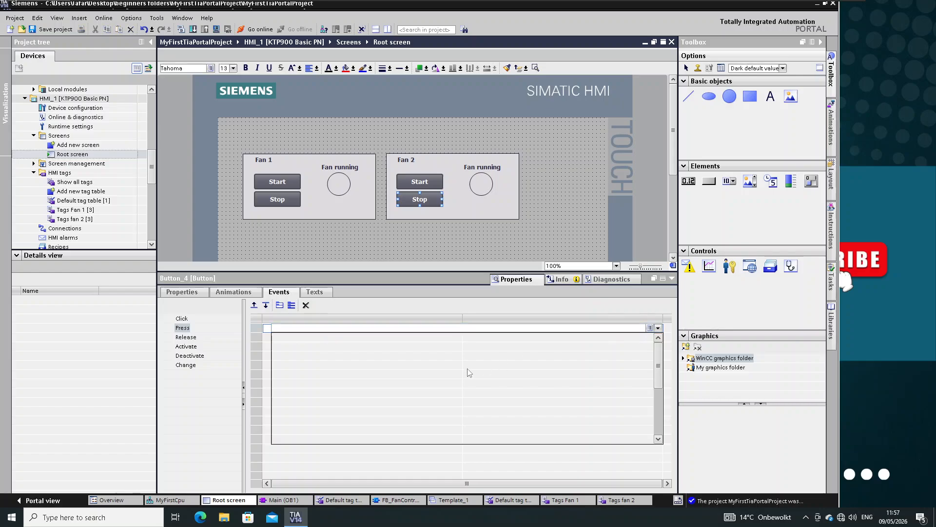
left_click(330, 440)
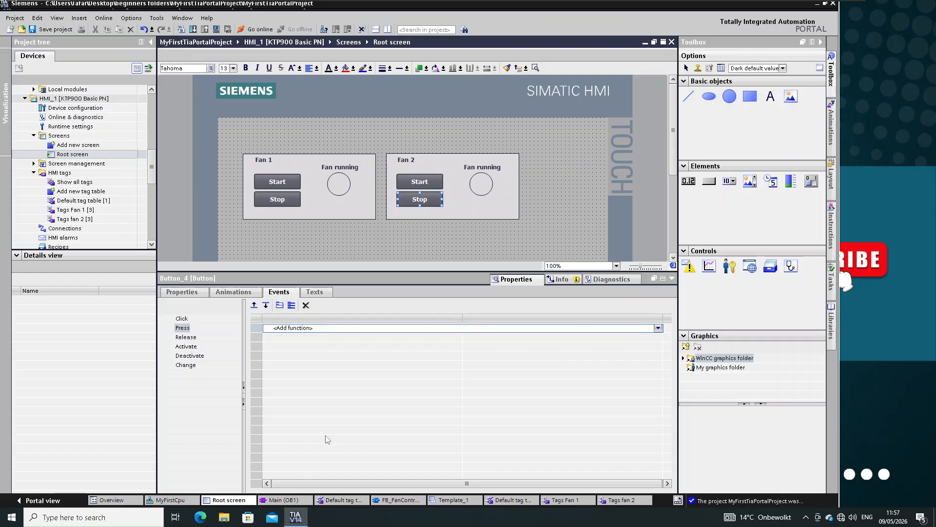
left_click(658, 329)
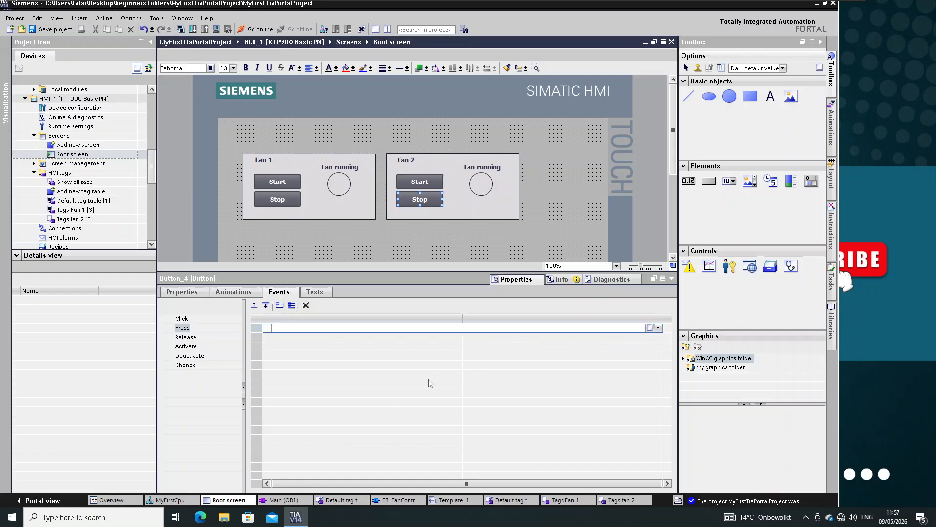
left_click(354, 441)
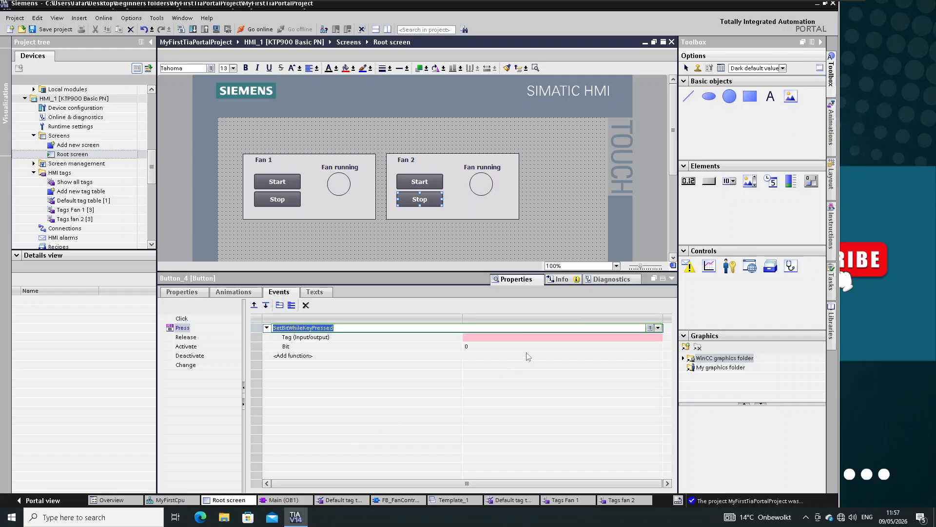
left_click(575, 337)
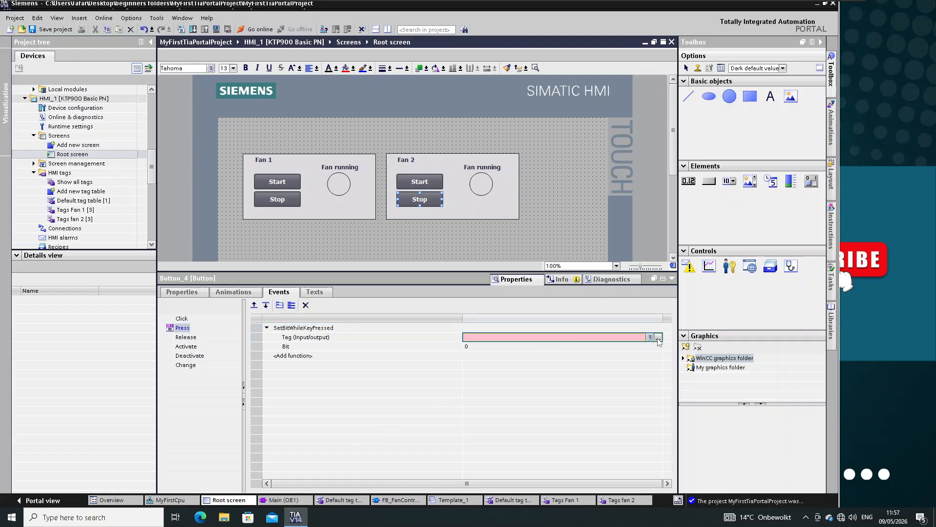
left_click(658, 338)
double_click(464, 405)
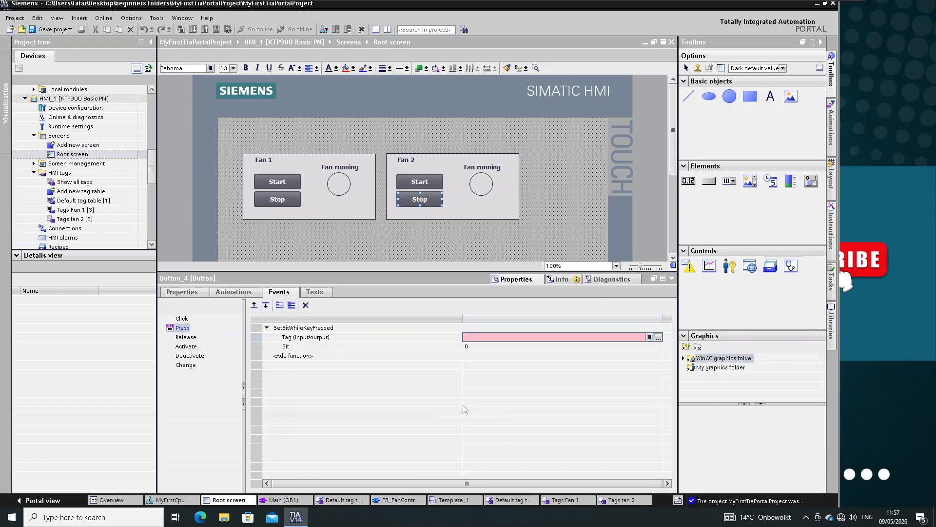
Add an Appearance animation to Fan 2's Fan running circle and link it to the Fan 2 running tag.
left_click(484, 181)
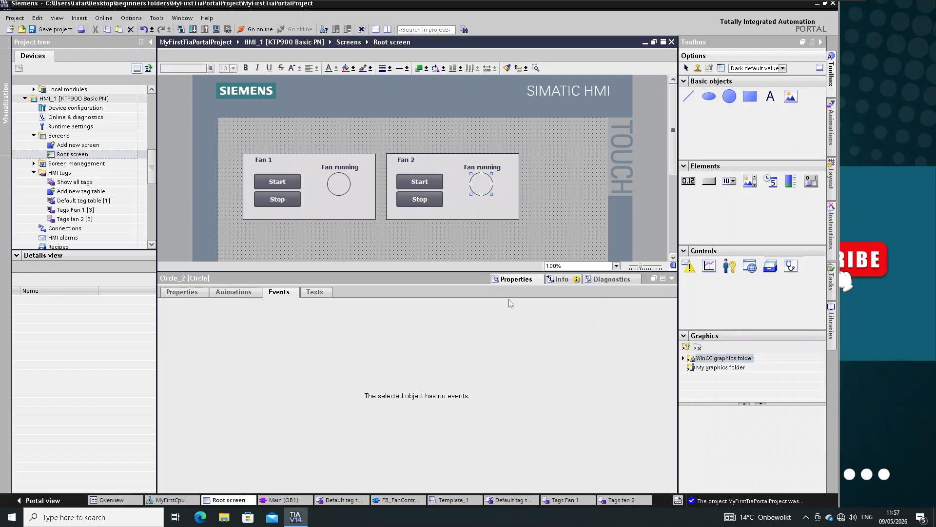
left_click(247, 292)
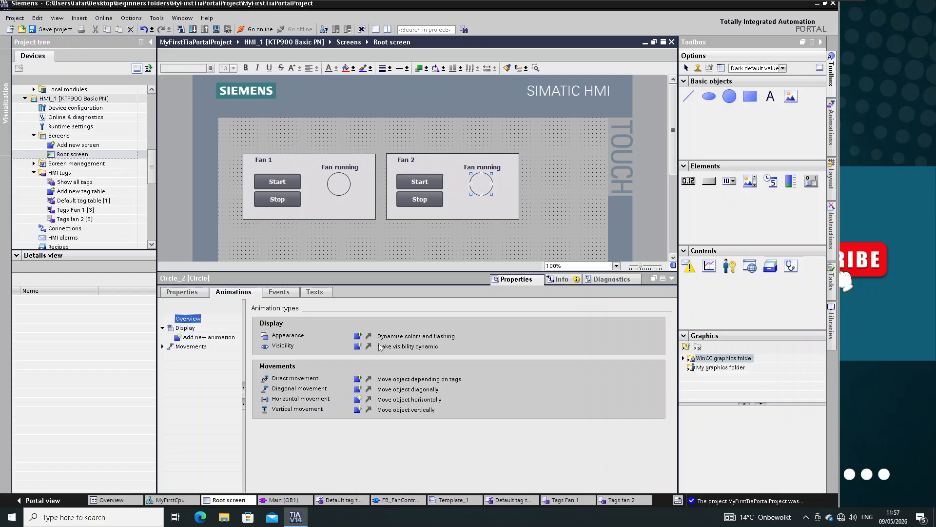
left_click(358, 336)
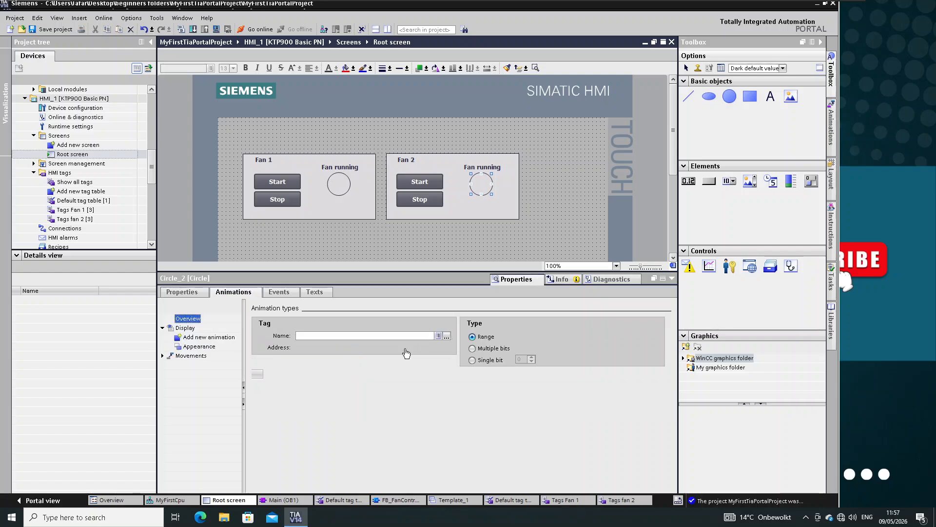
left_click(446, 335)
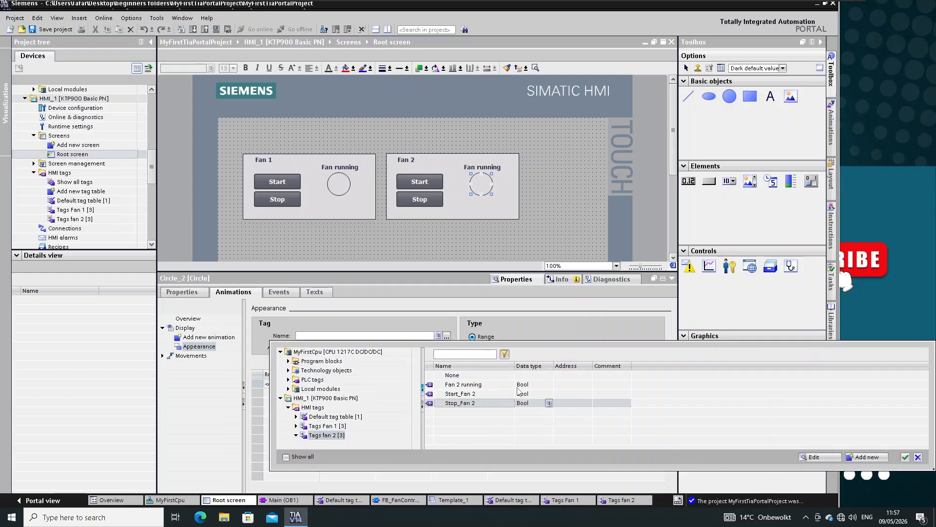
double_click(463, 384)
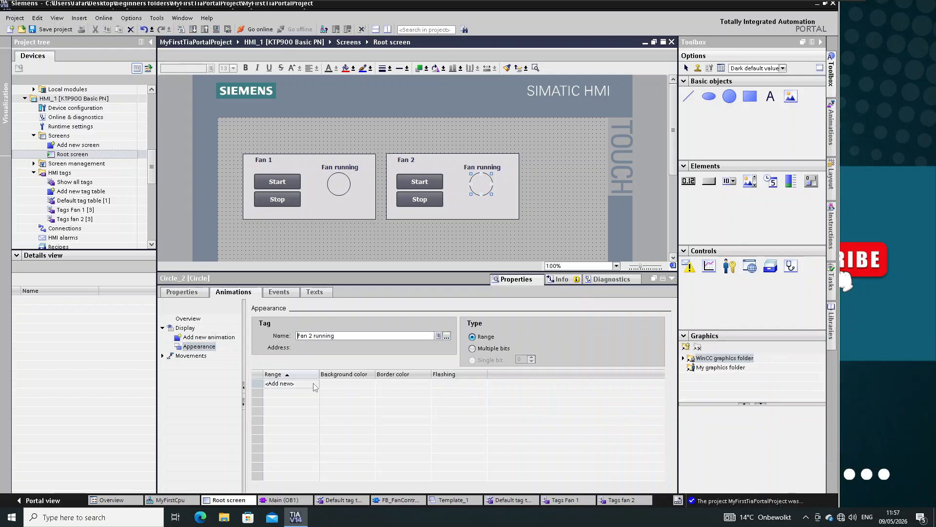
Add ranges 0 and 1 to the Fan 2 circle's animation, giving range 1 background color 132, 0, 0 and border color 255, 0, 0.
left_click(298, 384)
left_click(305, 394)
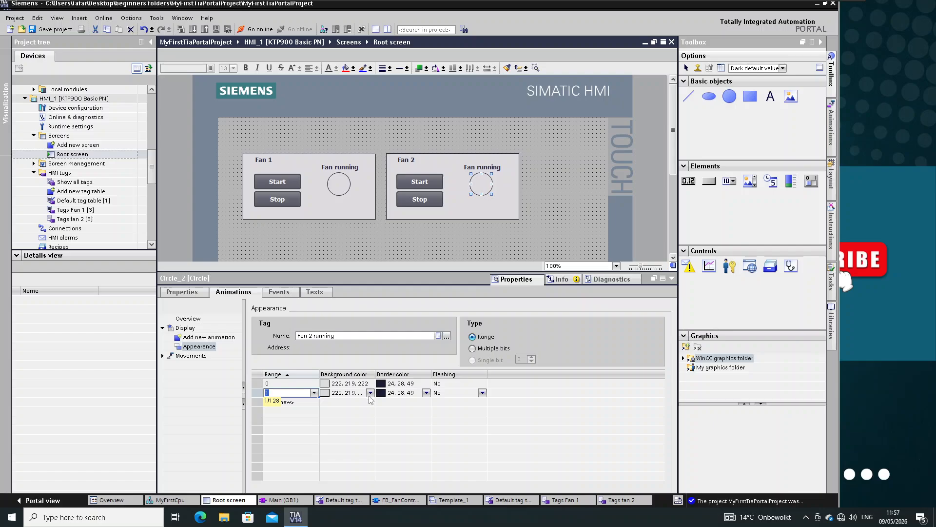
left_click(370, 393)
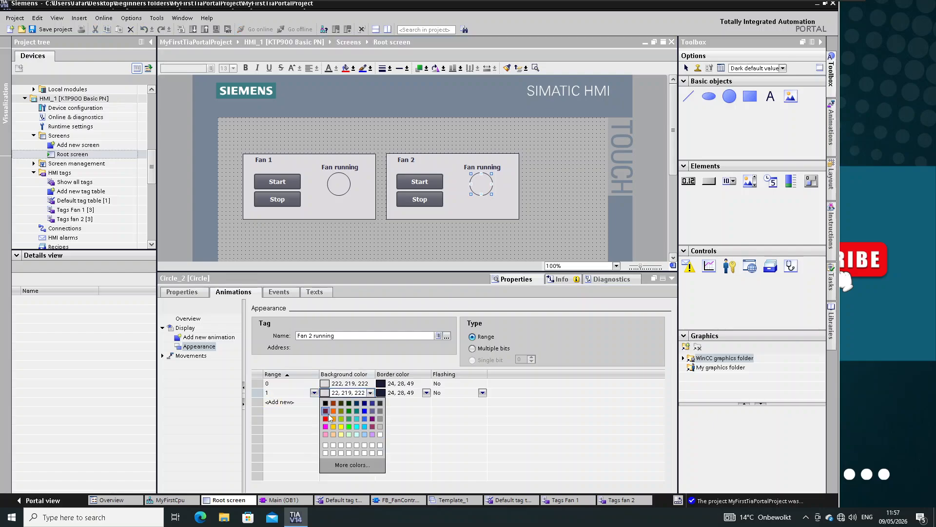
left_click(326, 411)
left_click(426, 393)
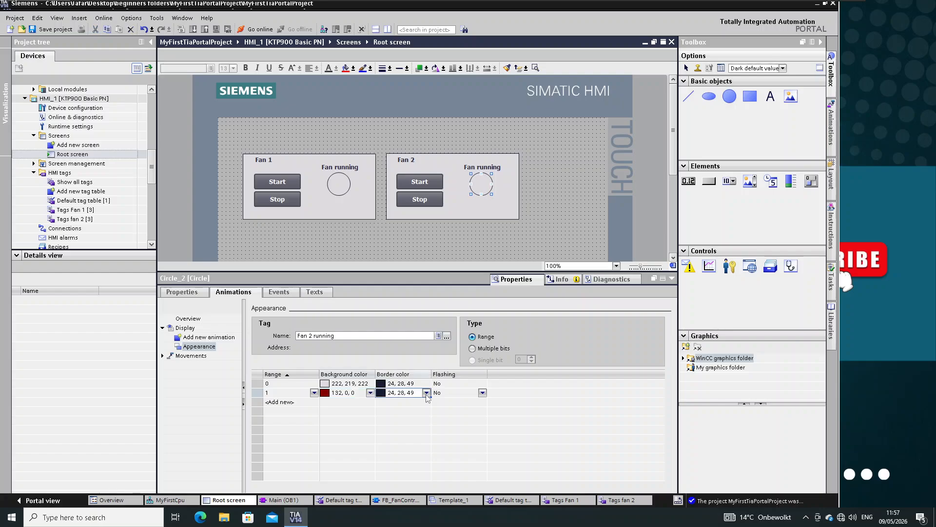
left_click(426, 394)
left_click(382, 420)
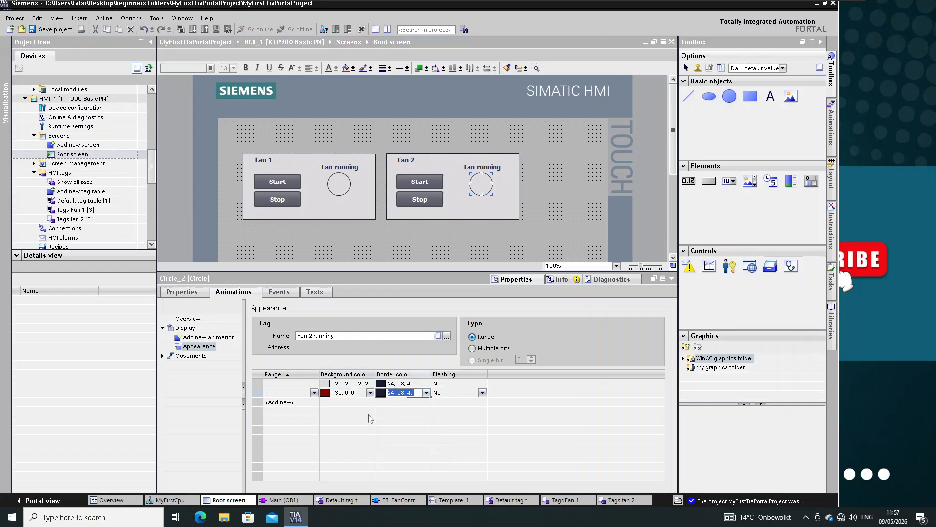
Give range 0 of the Fan 2 circle's animation background color 49, 154, 99 and border color 0, 255, 0.
left_click(368, 385)
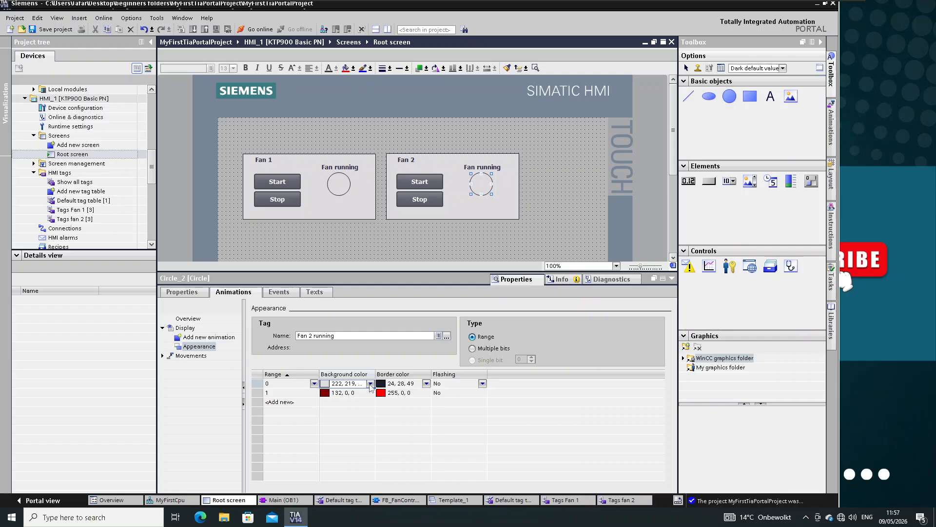
left_click(370, 384)
left_click(350, 409)
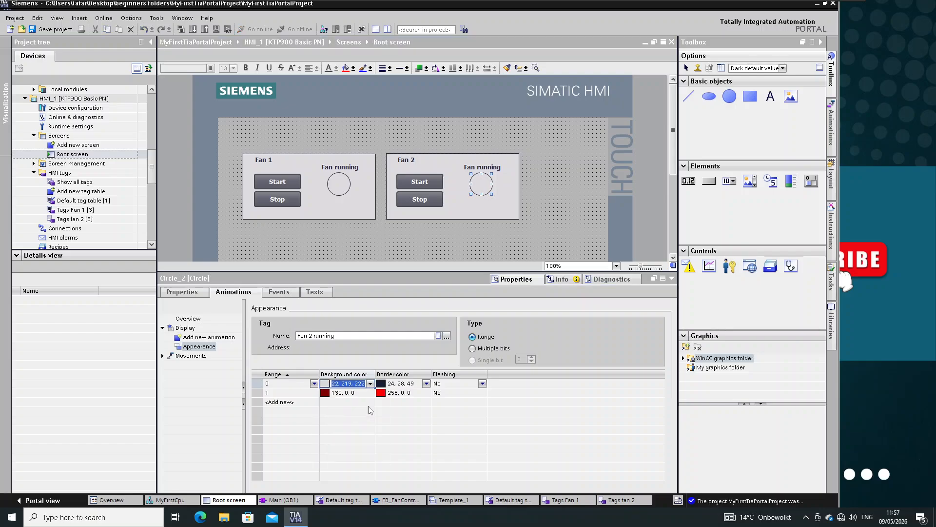
left_click(426, 384)
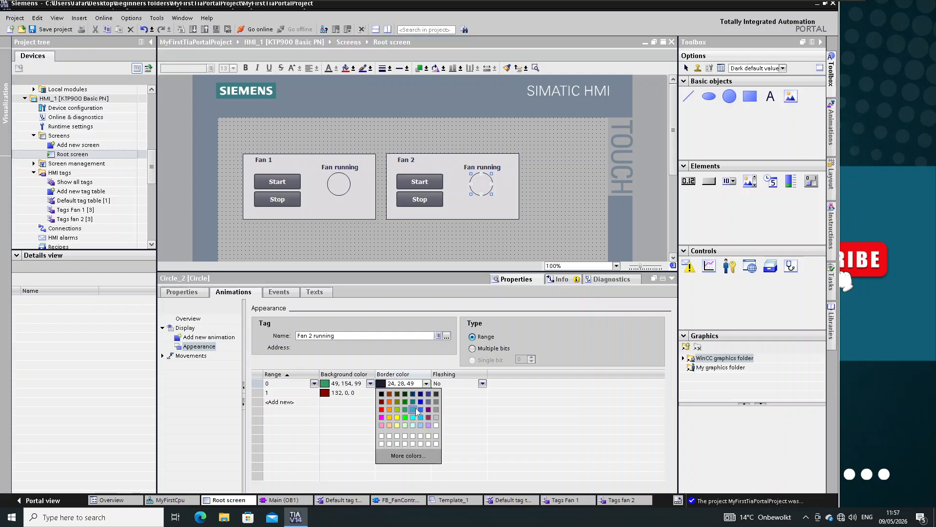
left_click(405, 419)
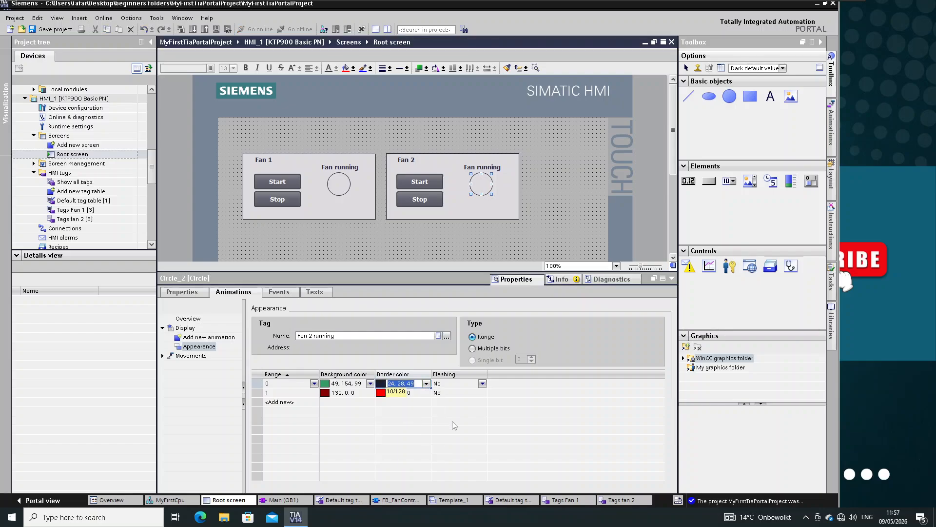
Add an Appearance animation to Fan 2's Start button and link it to the Start_Fan 2 tag.
left_click(412, 185)
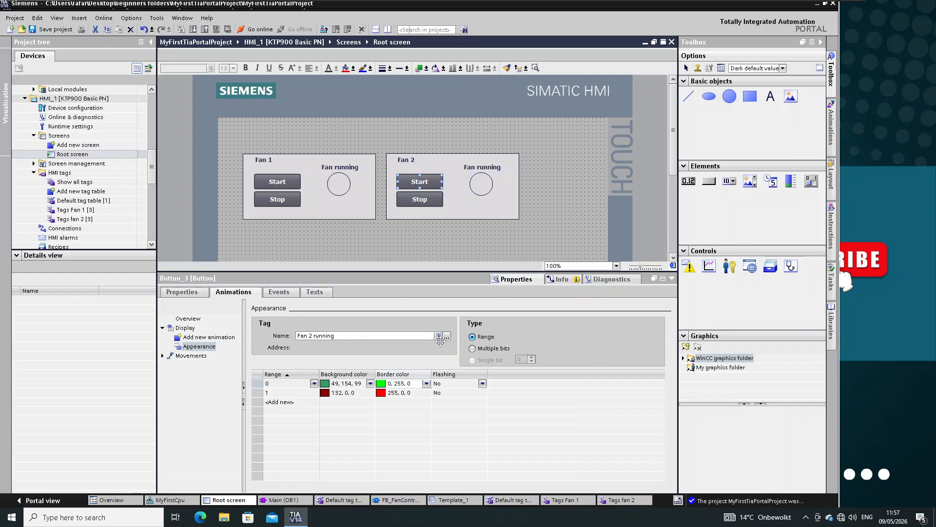
left_click(360, 374)
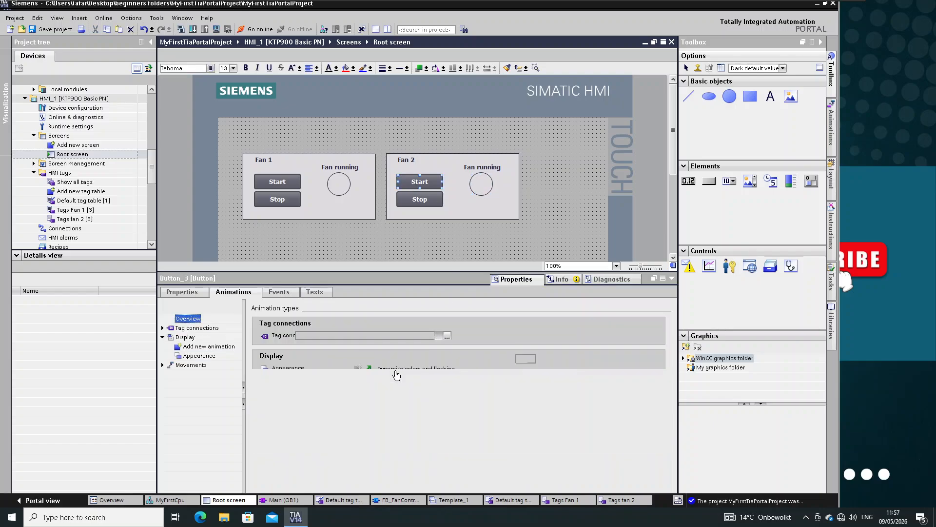
left_click(446, 335)
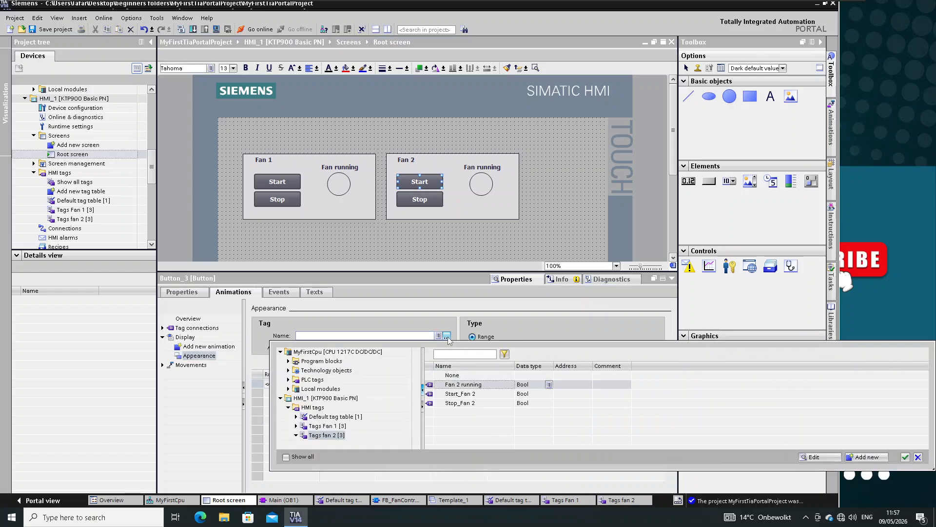
double_click(461, 394)
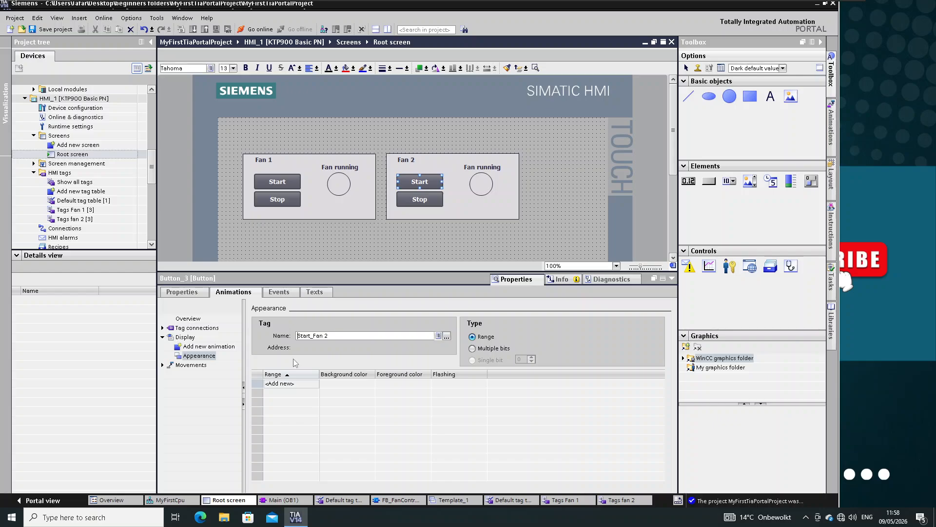
Add ranges 0 and 1 to the Start button's animation, giving range 1 background color 49, 154, 99 and a bright green foreground.
left_click(287, 383)
left_click(286, 383)
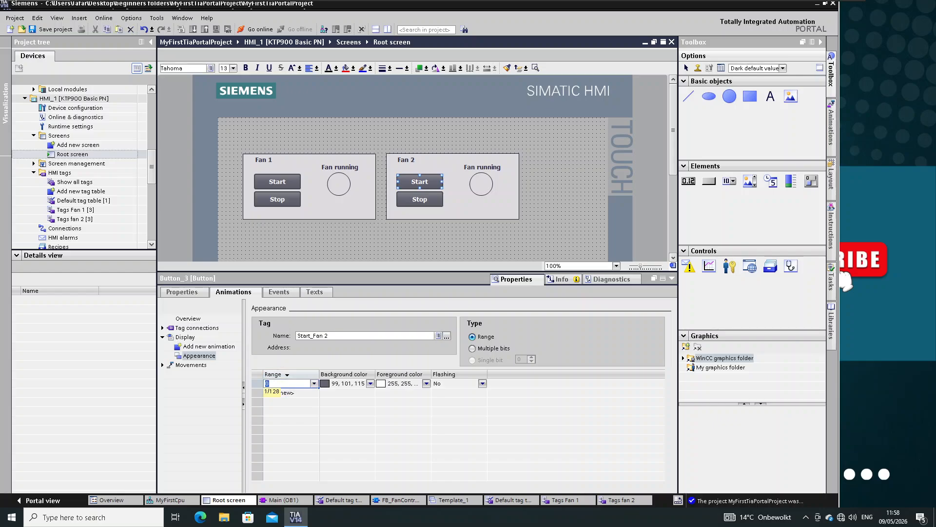
left_click(296, 396)
left_click(310, 392)
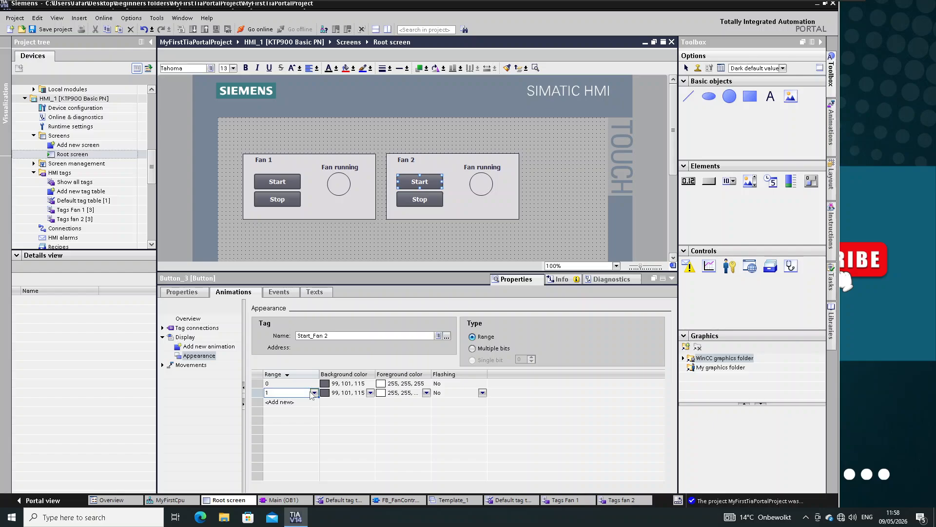
left_click(371, 393)
left_click(370, 393)
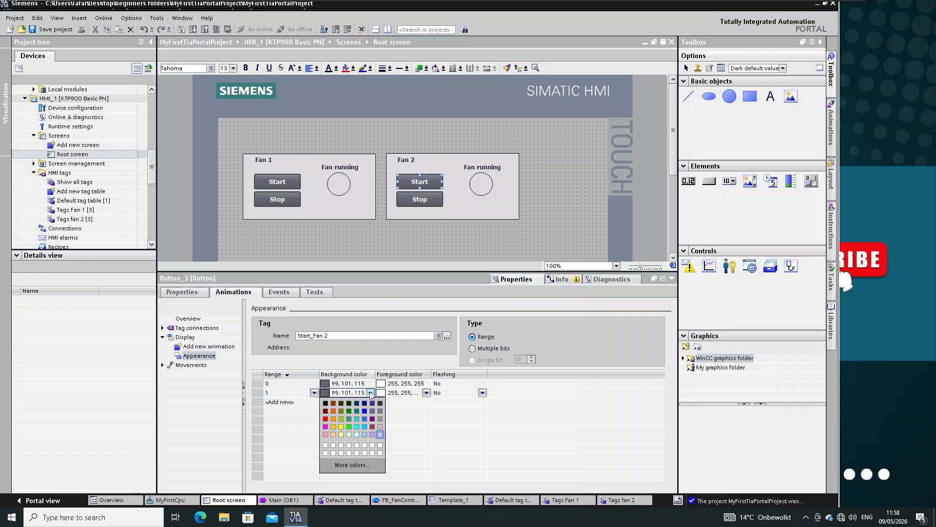
left_click(347, 417)
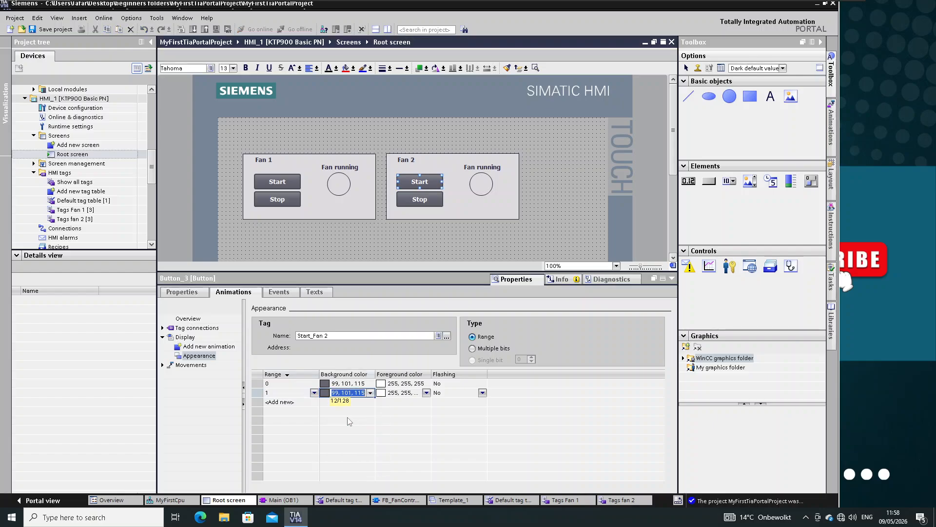
left_click(425, 393)
left_click(427, 393)
left_click(405, 427)
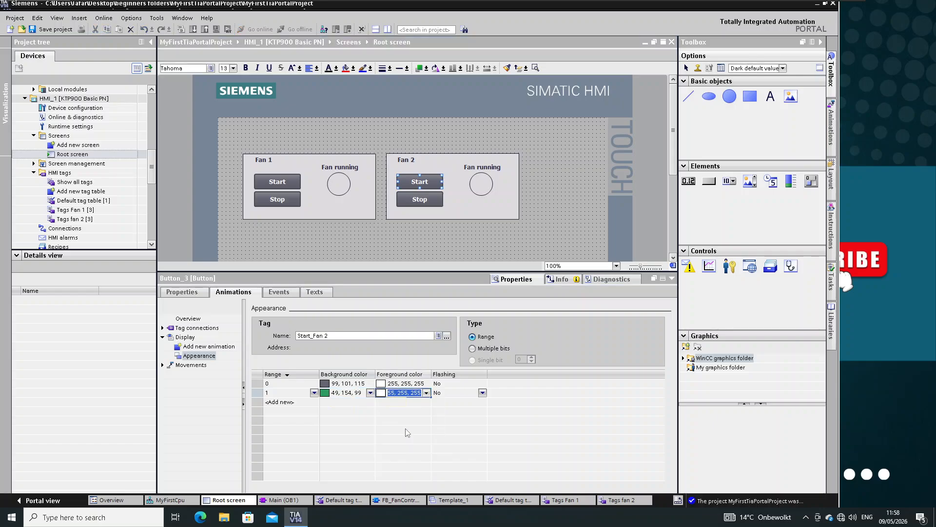
Add an Appearance animation to Fan 2's Stop button and link it to the Stop_Fan 2 tag.
left_click(416, 201)
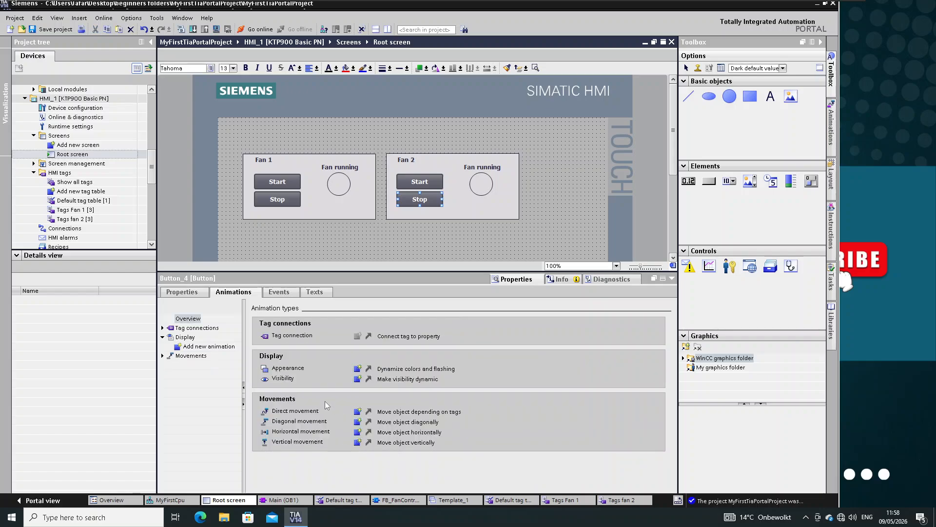
left_click(358, 369)
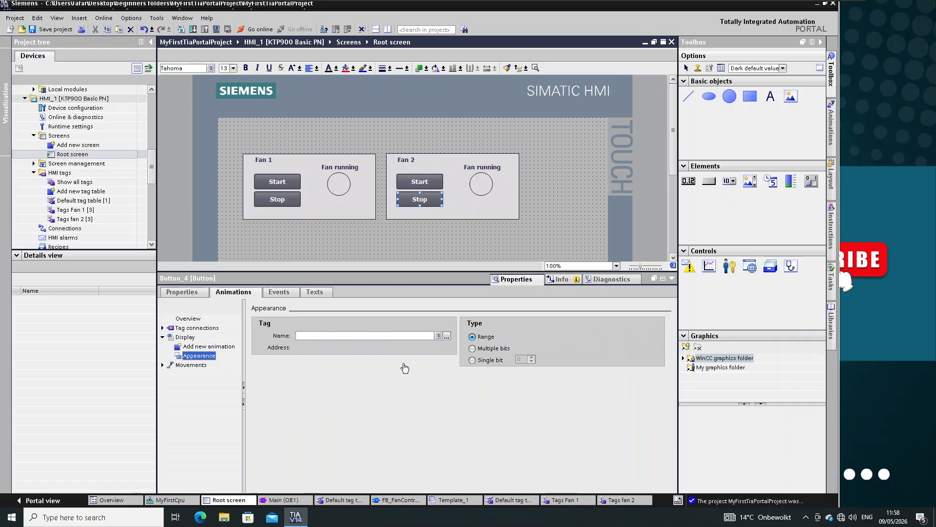
left_click(446, 335)
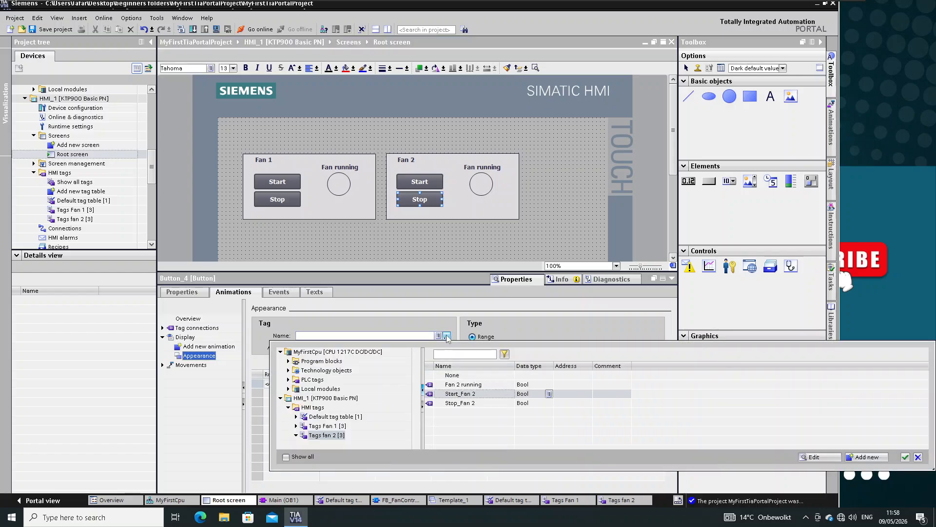
double_click(456, 403)
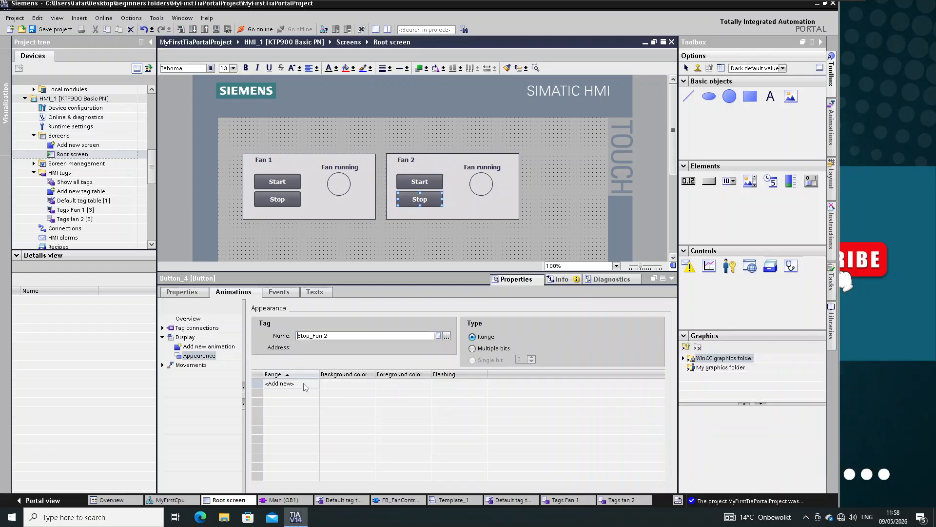
Add ranges 0 and 1 to the Stop button's animation, giving range 1 background color 49, 154, 99 and foreground color 0, 255, 0.
left_click(287, 384)
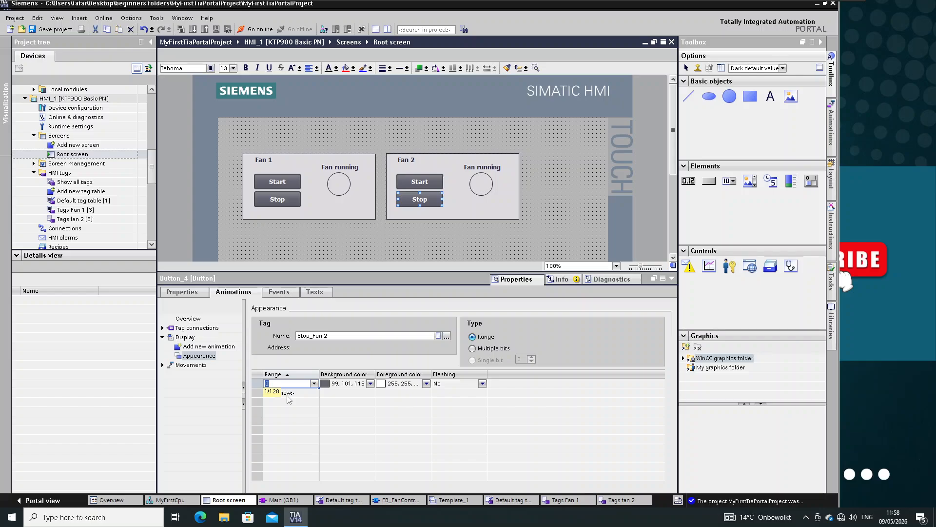
left_click(286, 393)
left_click(370, 393)
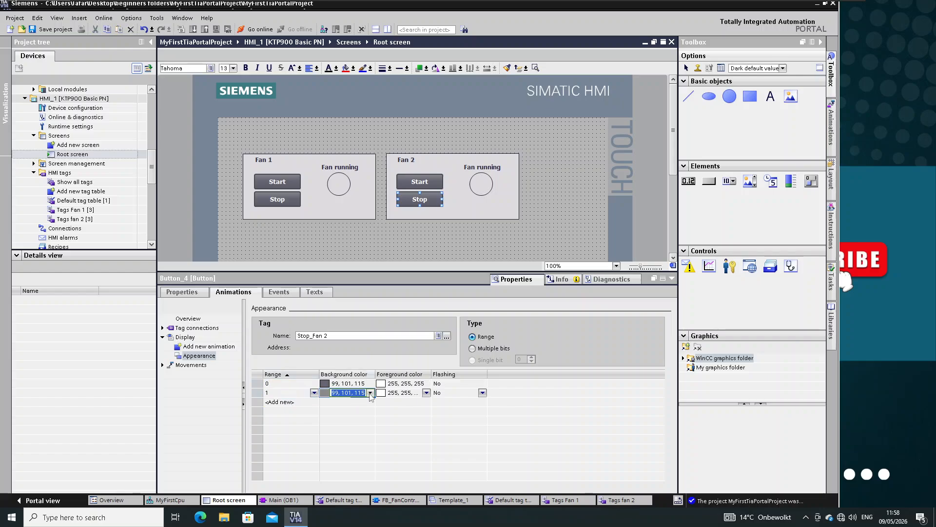
left_click(348, 418)
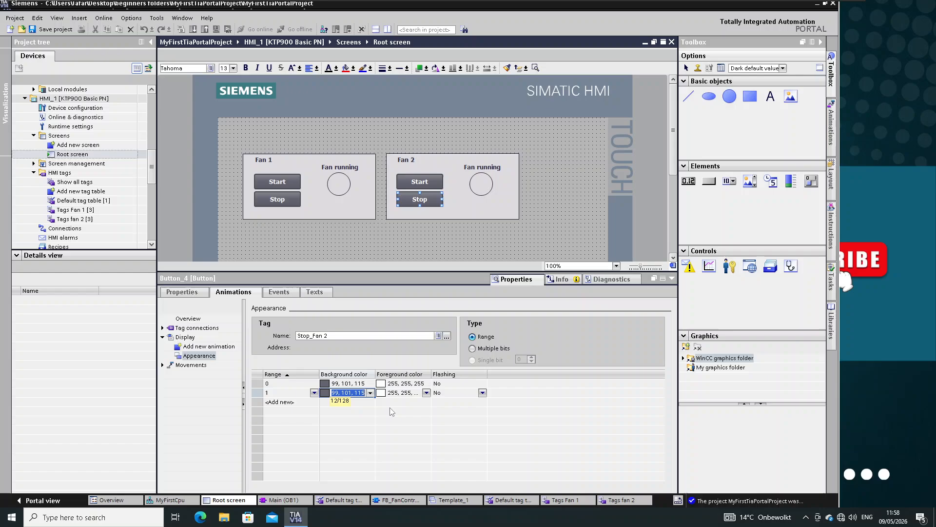
left_click(427, 394)
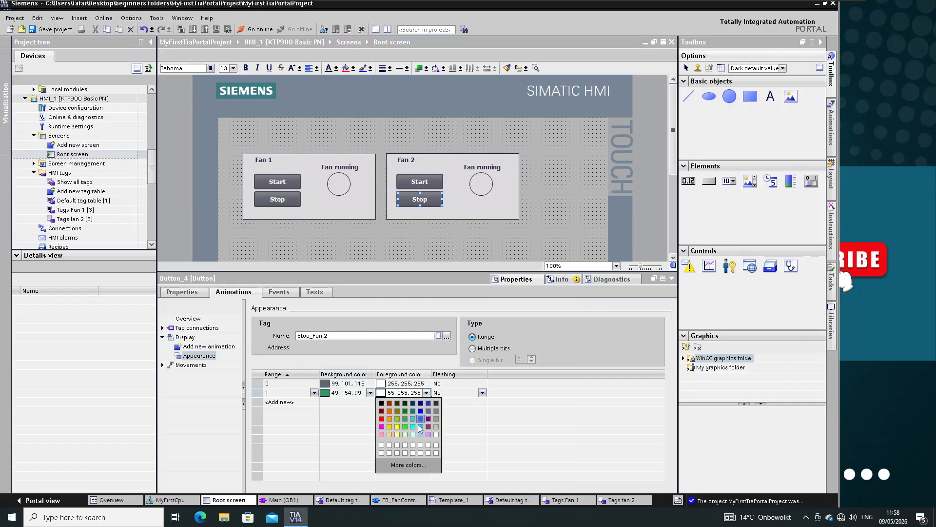
left_click(466, 448)
type("0, 255, 0")
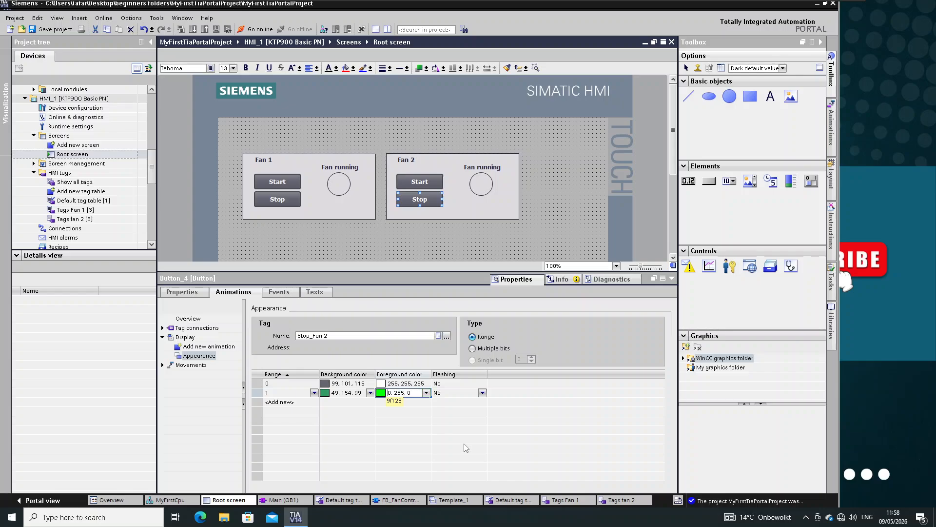
Save the project and start a simulation of the MyFirstCpu PLC.
left_click(671, 280)
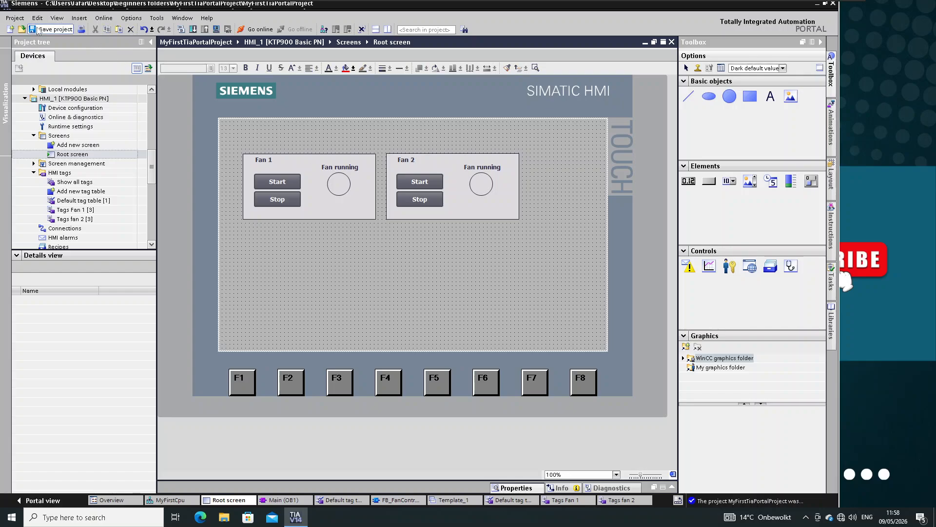
left_click(37, 30)
left_click(93, 211)
scroll(94, 215, "up", 6)
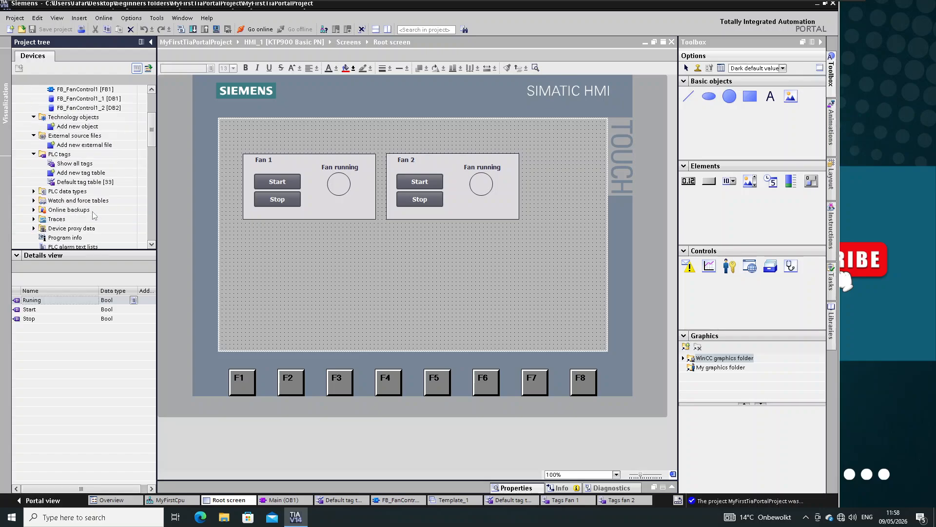
scroll(94, 215, "up", 3)
left_click(57, 118)
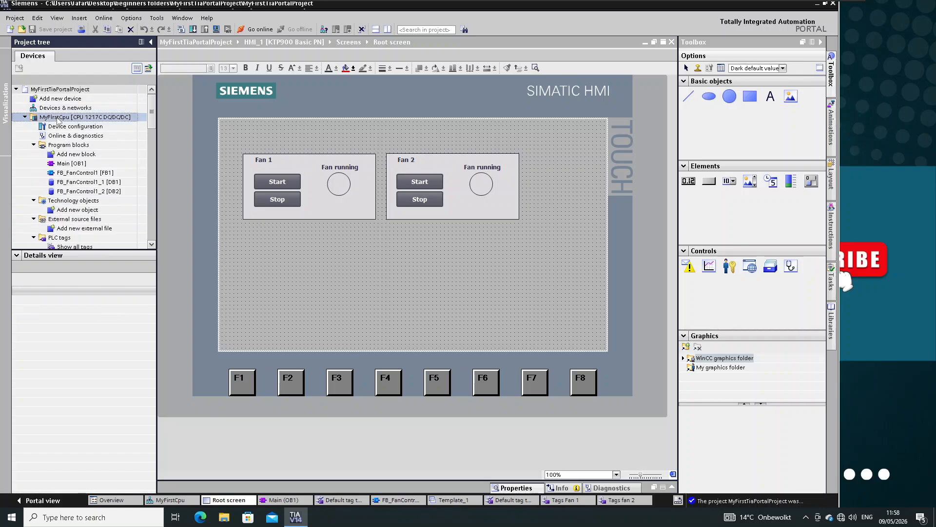
left_click(103, 18)
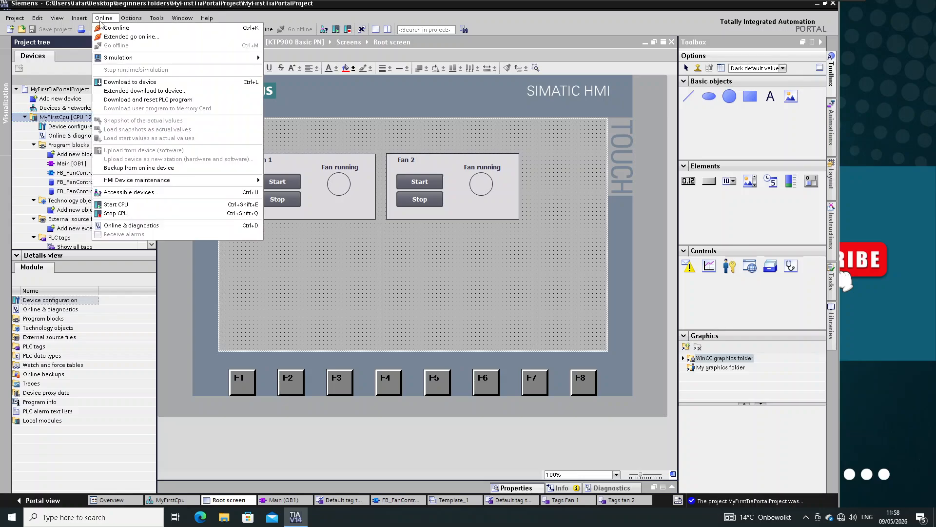
mouse_move(122, 59)
left_click(291, 59)
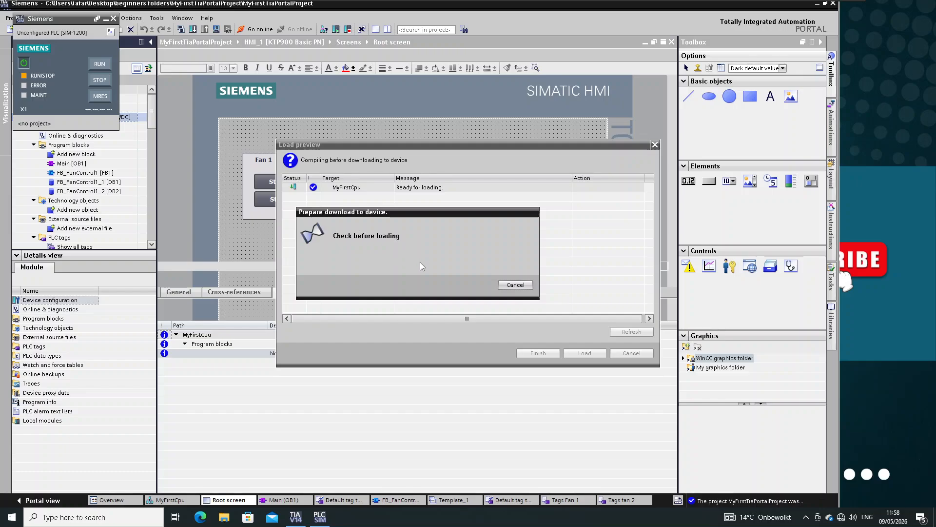
Load MyFirstCpu into the simulated PLC with Start all enabled, finish the download and minimize the simulator.
left_click(590, 354)
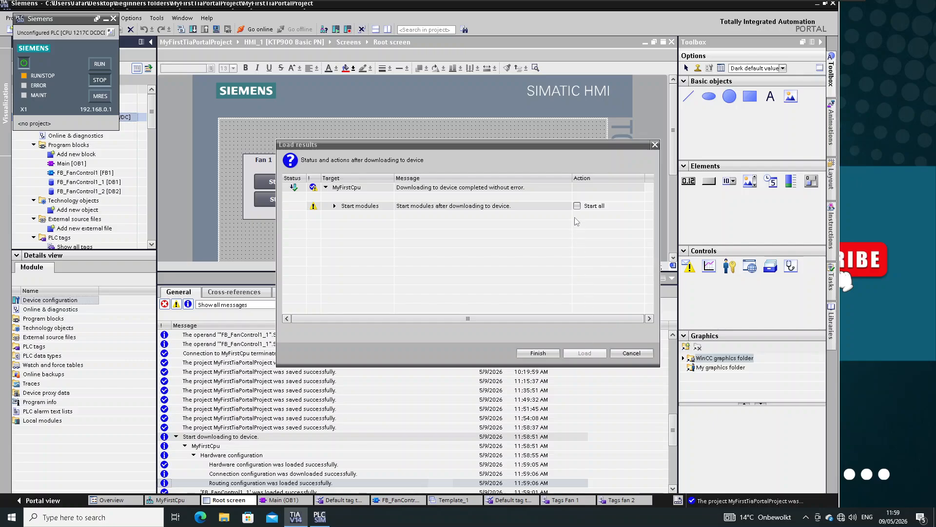
left_click(577, 205)
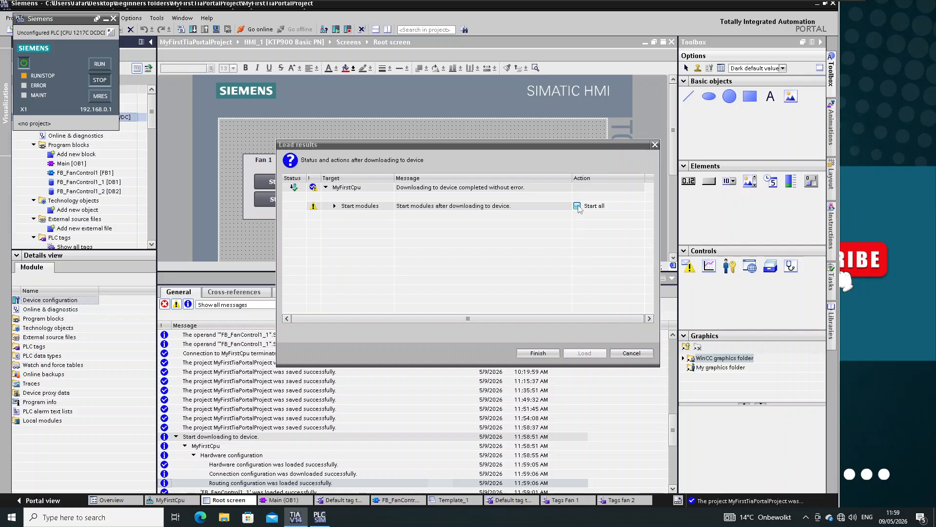
left_click(537, 353)
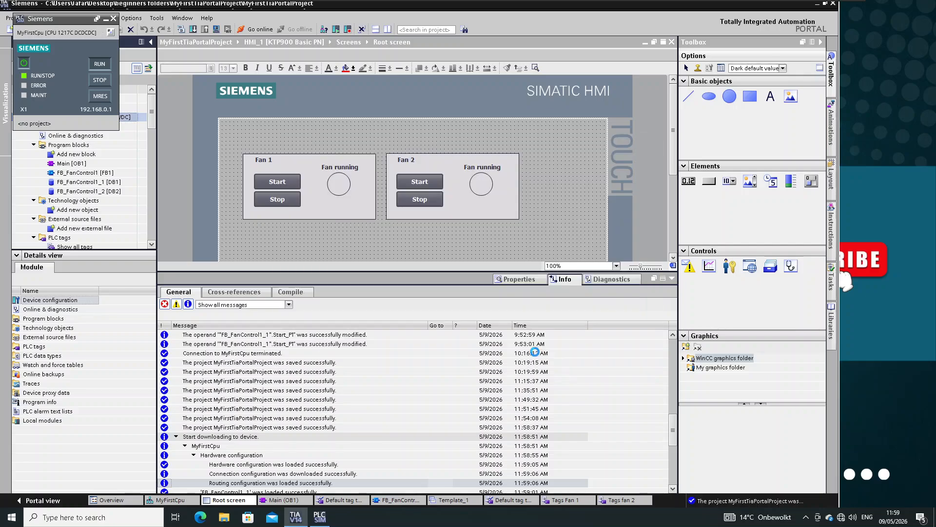
left_click(672, 278)
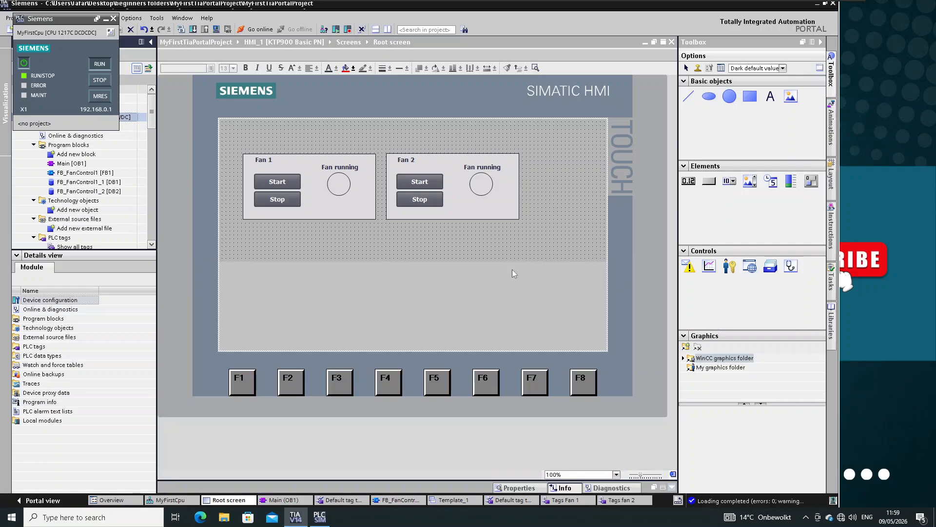
left_click(106, 18)
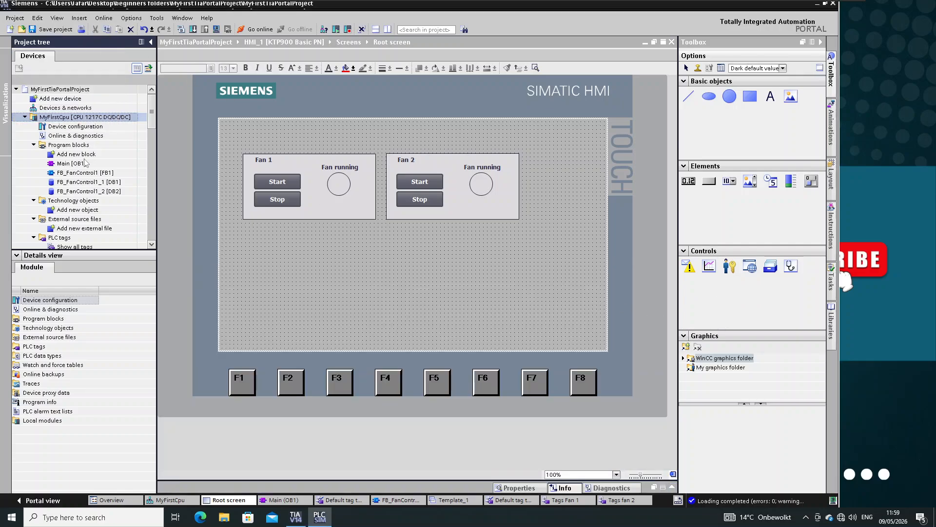
Save the project again and select the Main [OB1] program block.
left_click(83, 191)
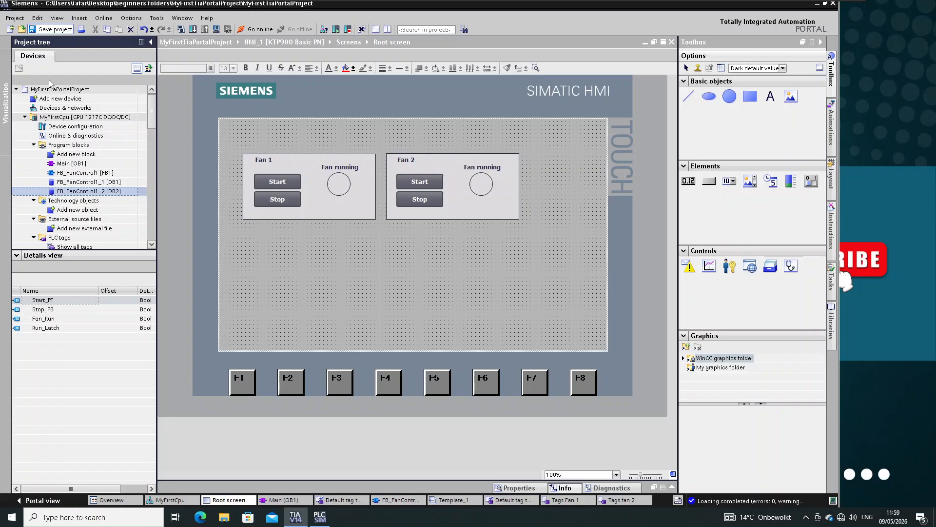
key("ctrl+s")
left_click(71, 163)
scroll(92, 191, "down", 2)
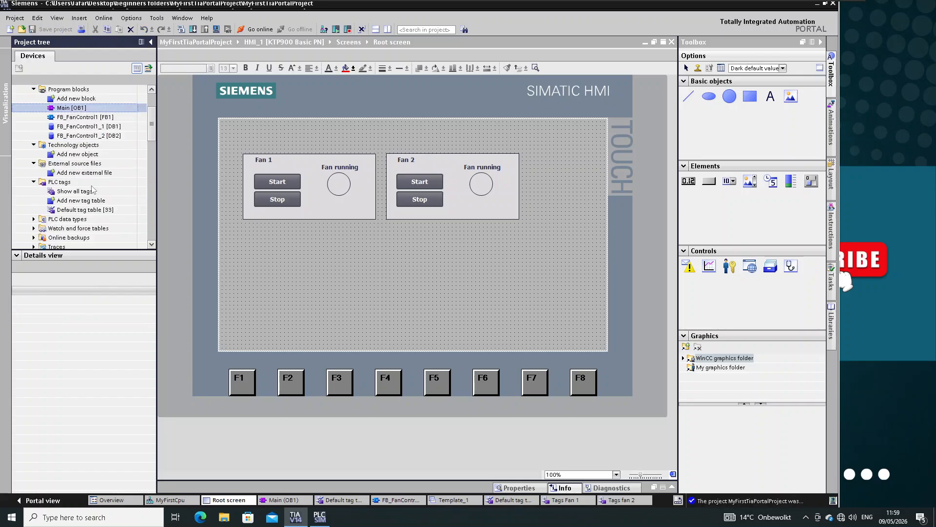
scroll(92, 189, "up", 2)
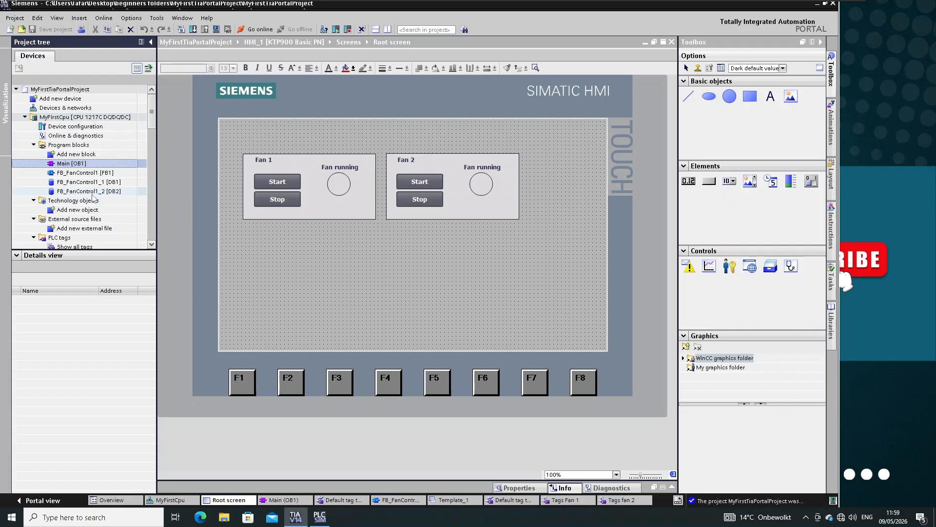
Start a simulation of HMI_1 and close the active system events window on the simulated screen.
scroll(94, 197, "down", 6)
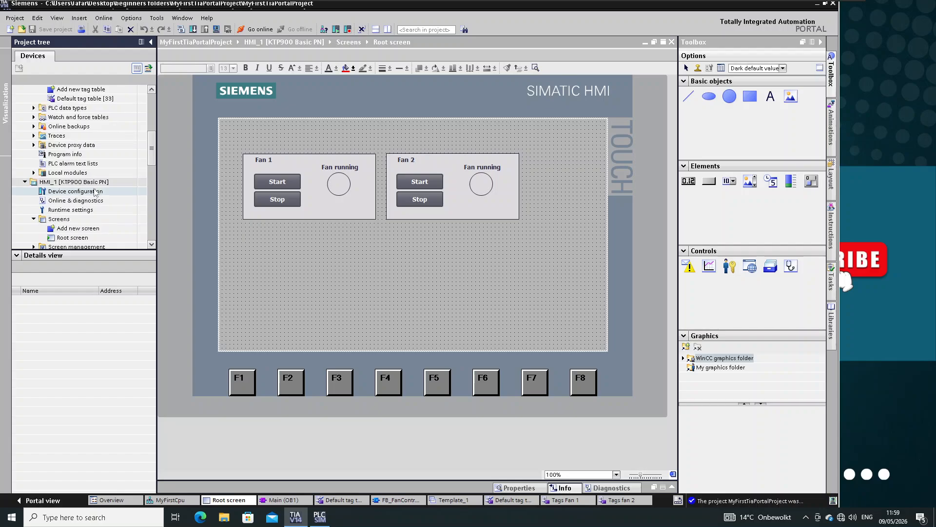
left_click(76, 181)
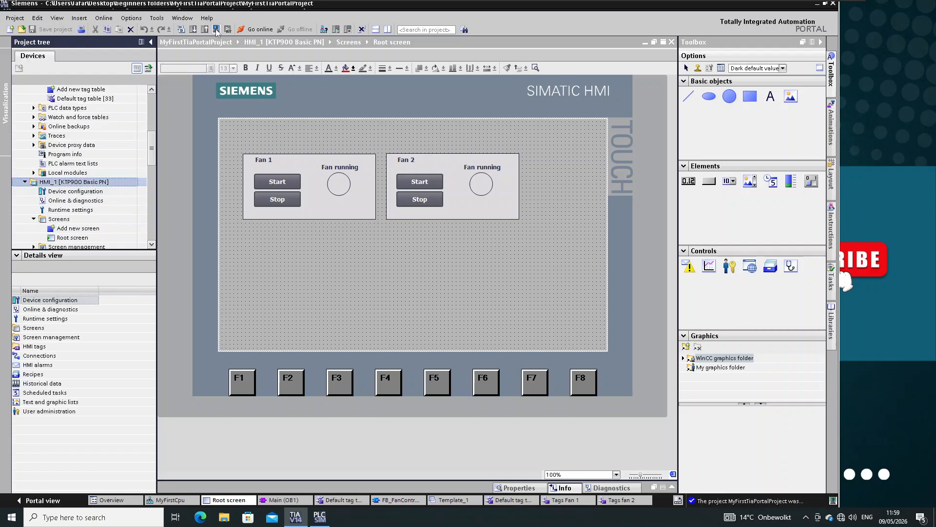
left_click(216, 30)
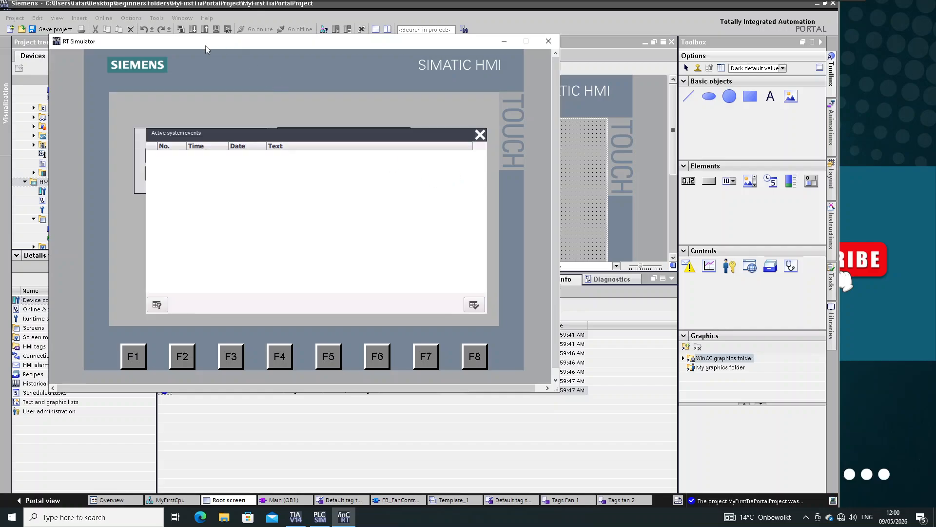
left_click_drag(213, 43, 389, 42)
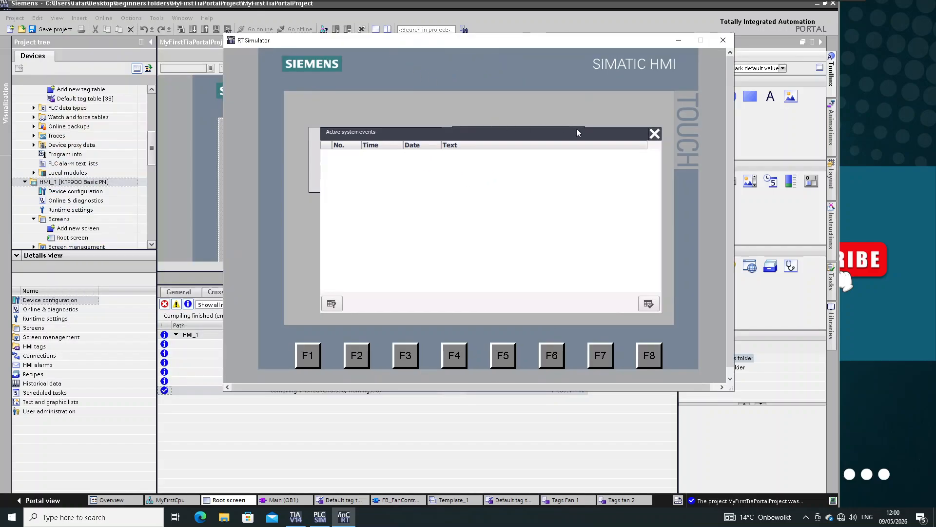
left_click(654, 134)
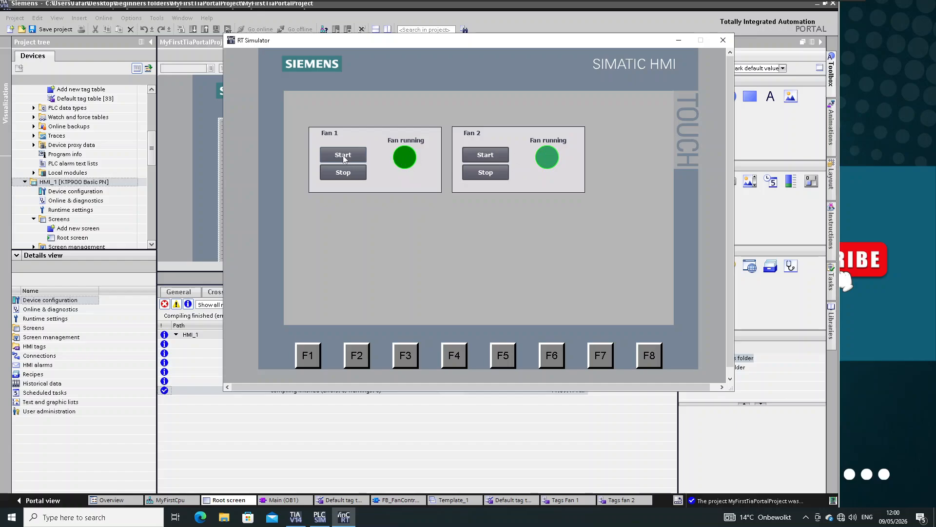
Test the Start and Stop buttons of Fan 1 and Fan 2 on the simulated HMI, checking the Fan running indicators.
left_click(405, 165)
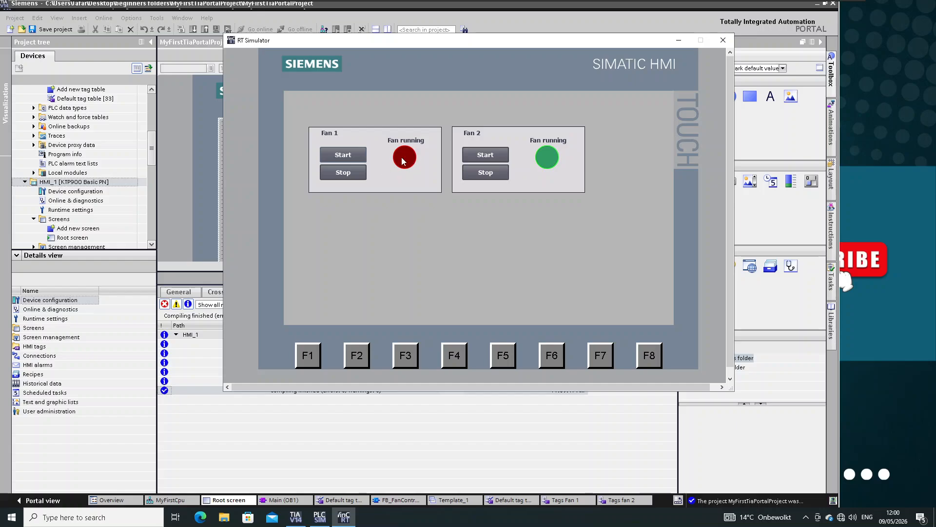
left_click(343, 155)
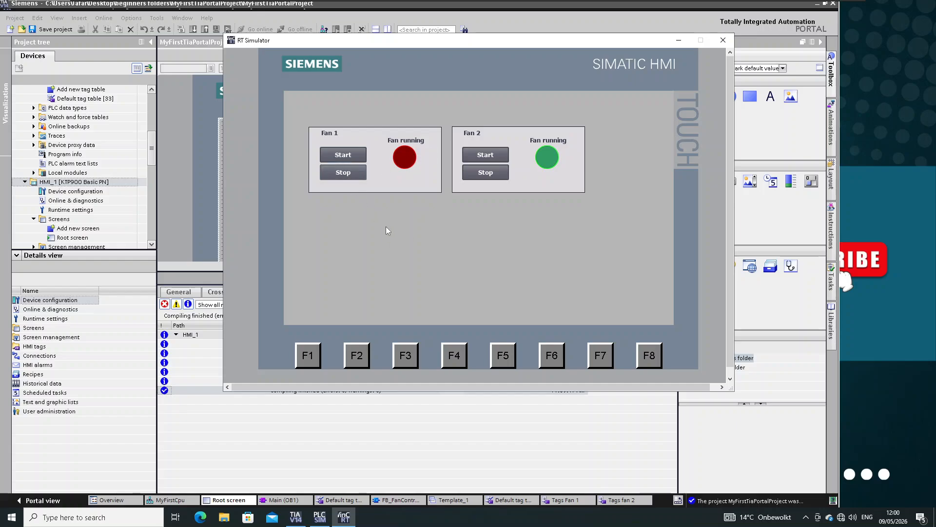
left_click(484, 157)
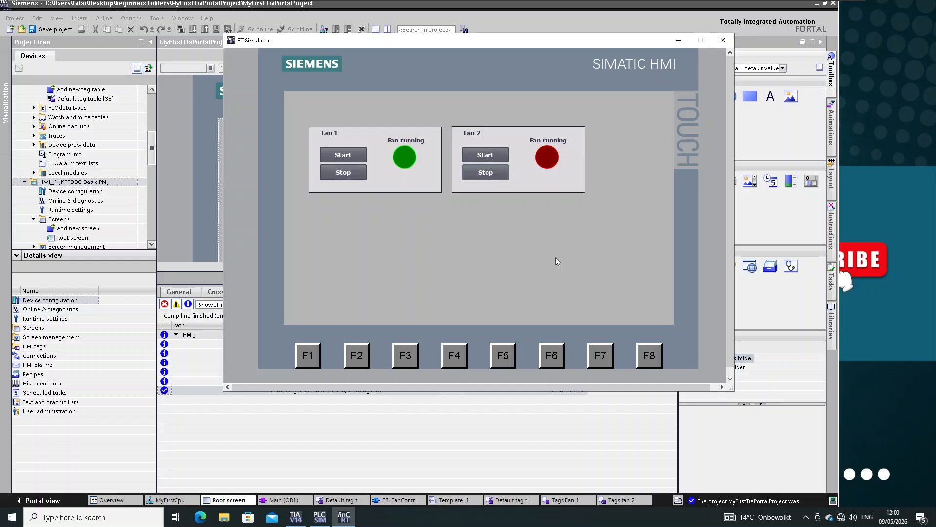
Open the Main [OB1] block of MyFirstCpu, collapse the compile results and turn on online monitoring.
left_click_drag(403, 44, 507, 83)
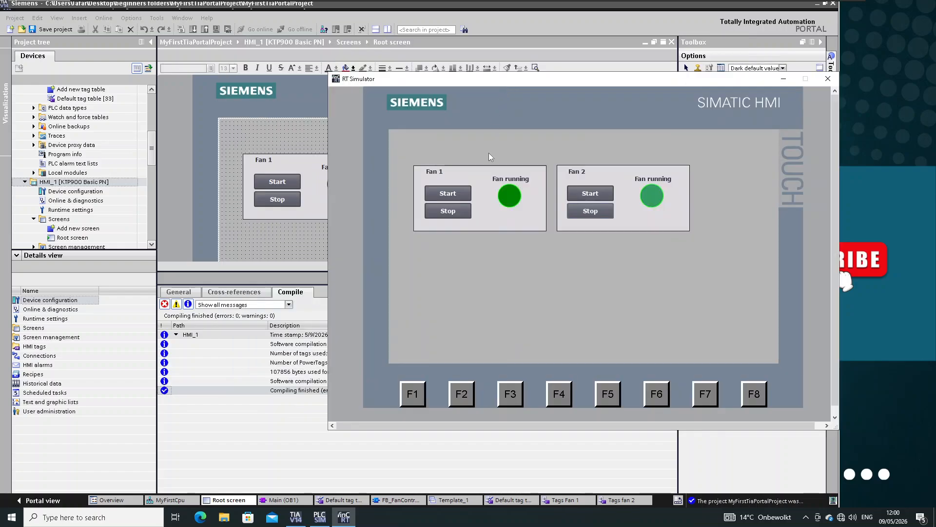
left_click(80, 152)
scroll(68, 142, "up", 5)
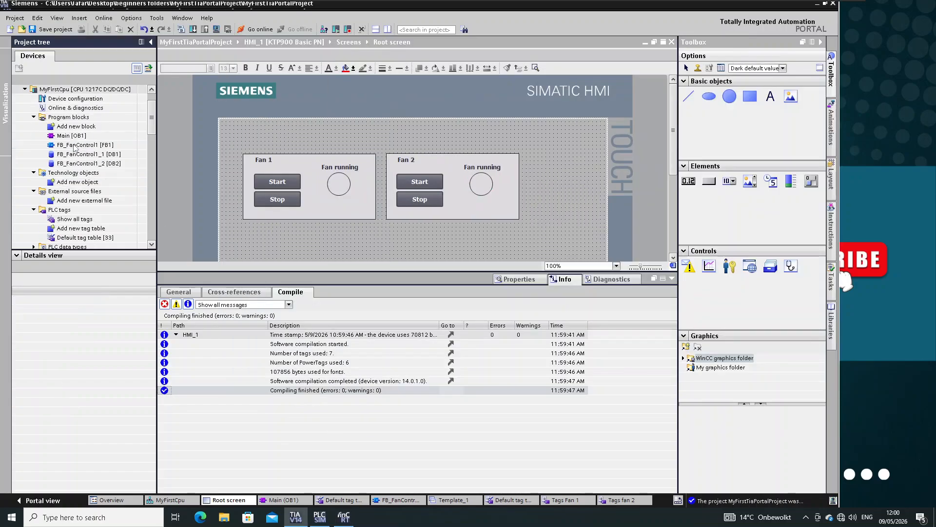
double_click(63, 135)
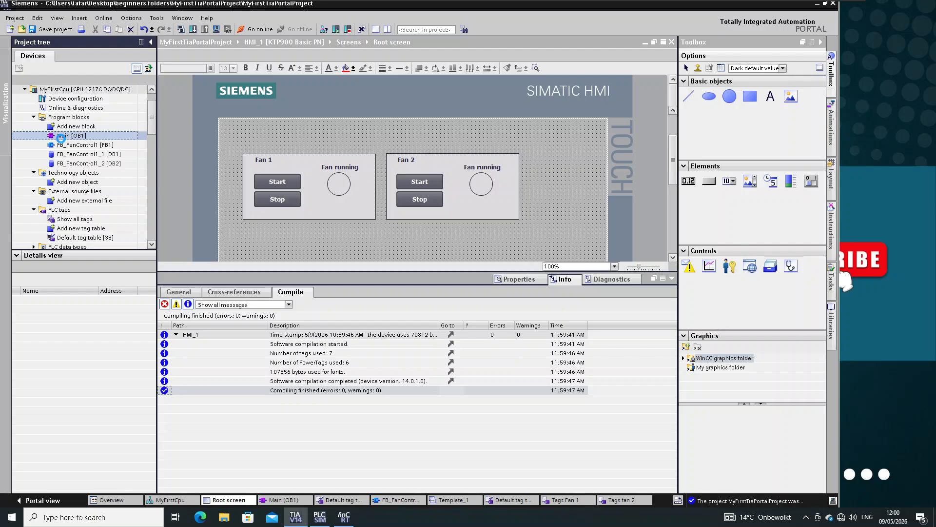
left_click(672, 278)
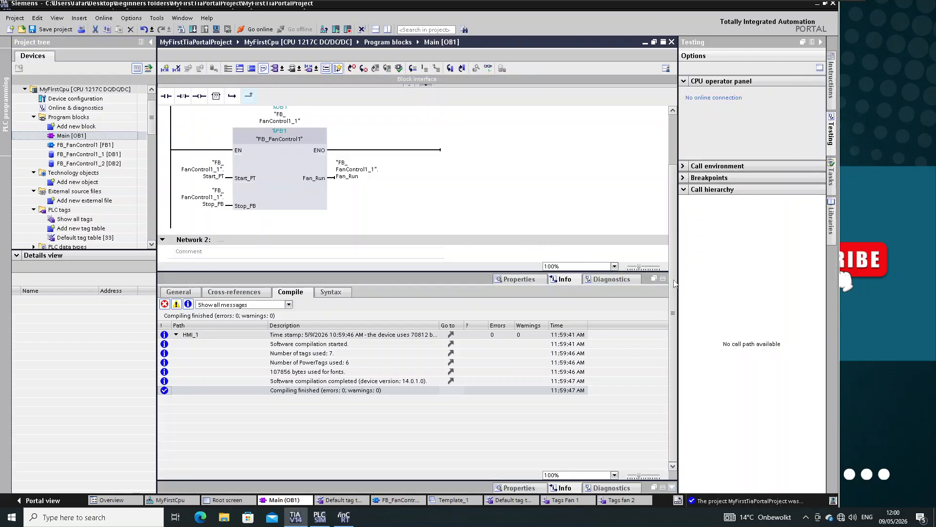
left_click(488, 68)
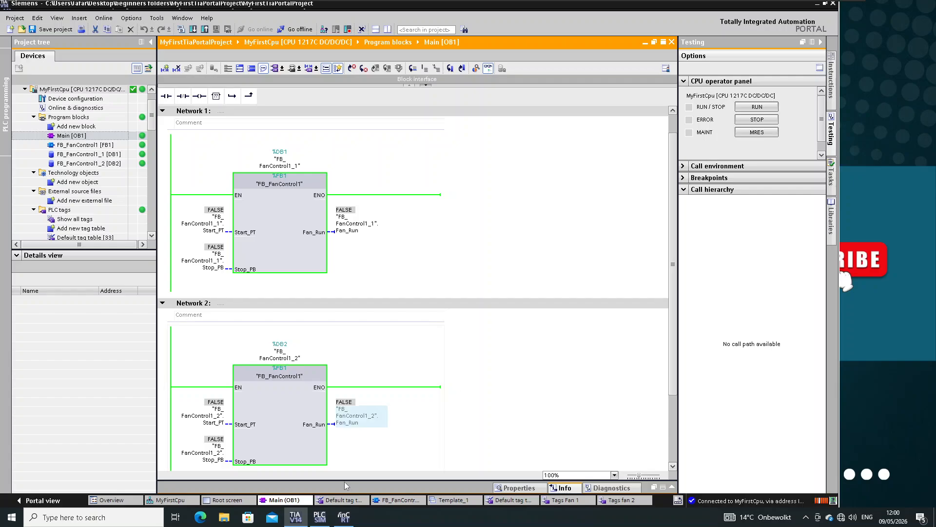
Switch to the RT Simulator and start and stop Fan 1 and Fan 2, checking Fan_Run in Main [OB1], then start Fan 2 again.
left_click(346, 518)
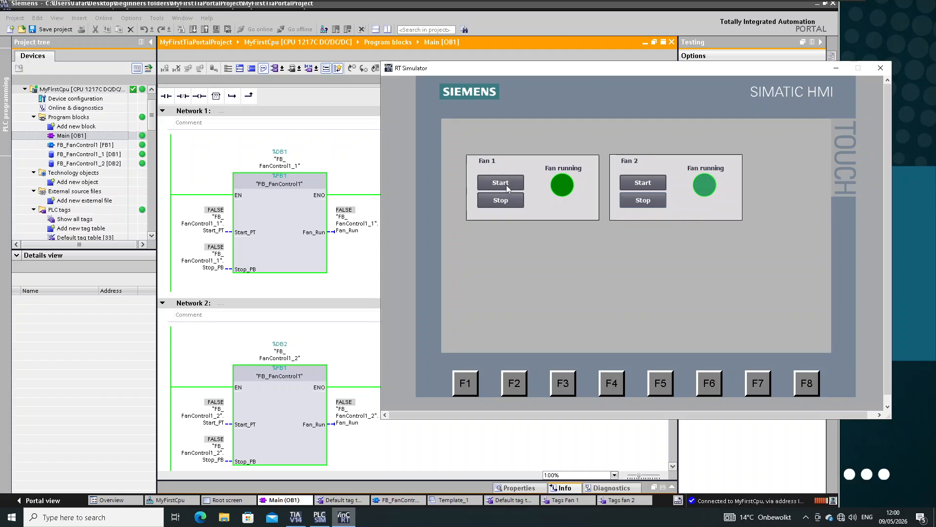
left_click(502, 184)
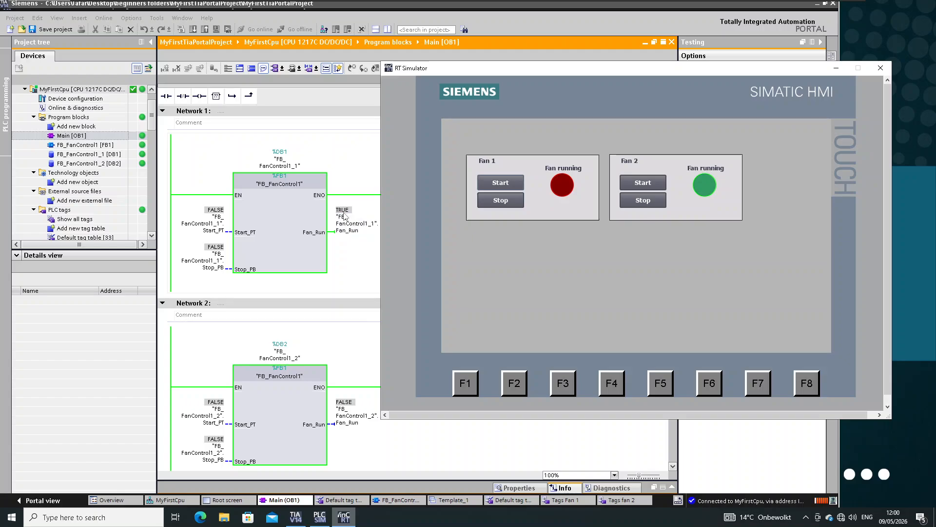
left_click(490, 205)
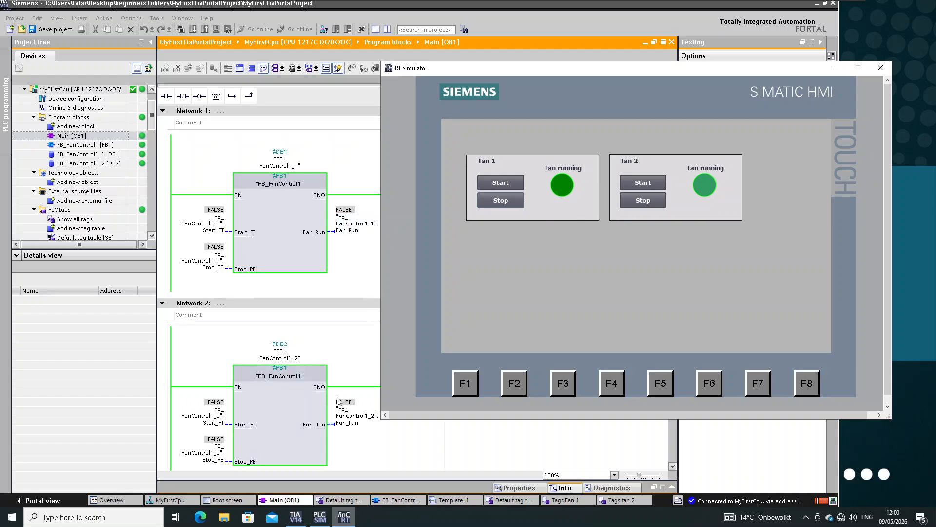
left_click(639, 185)
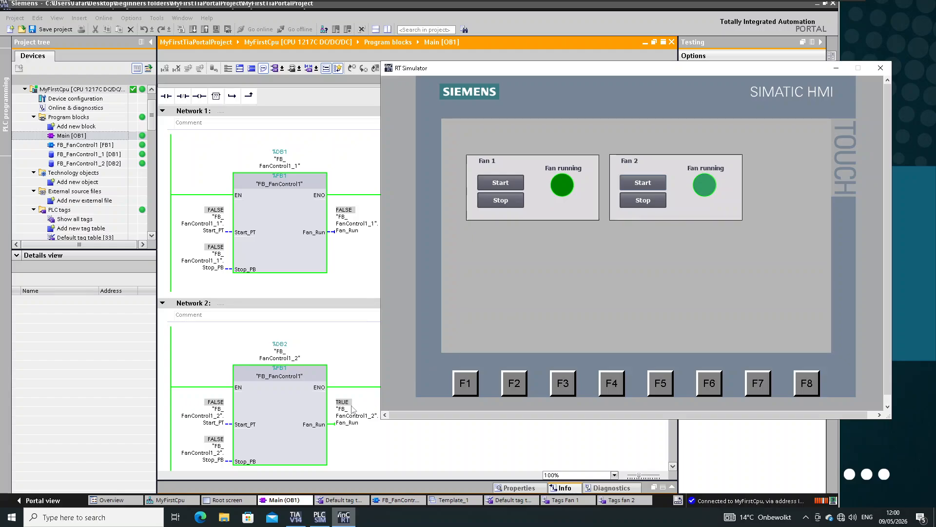
left_click(648, 205)
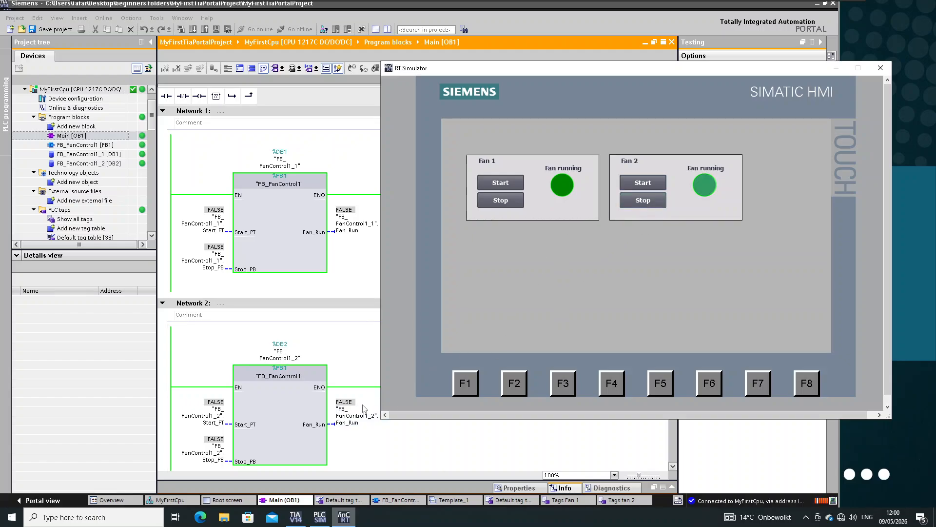
left_click(641, 187)
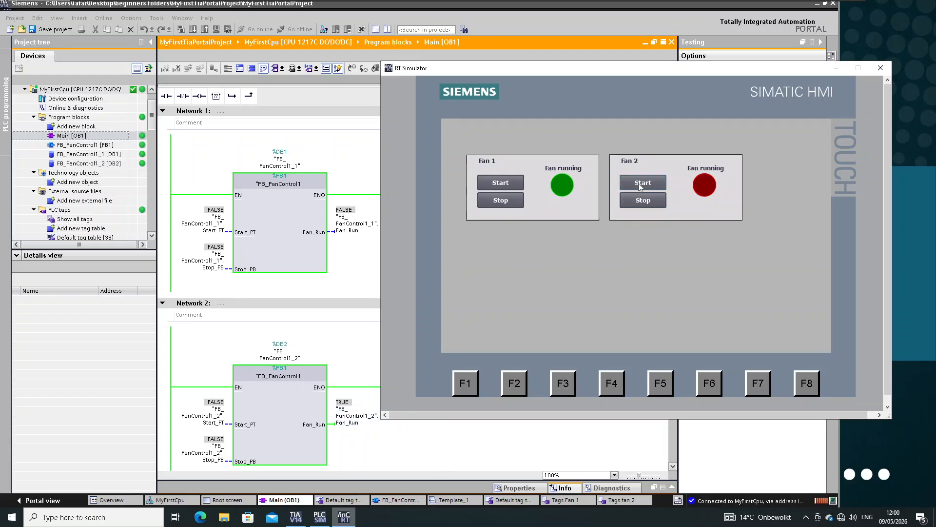